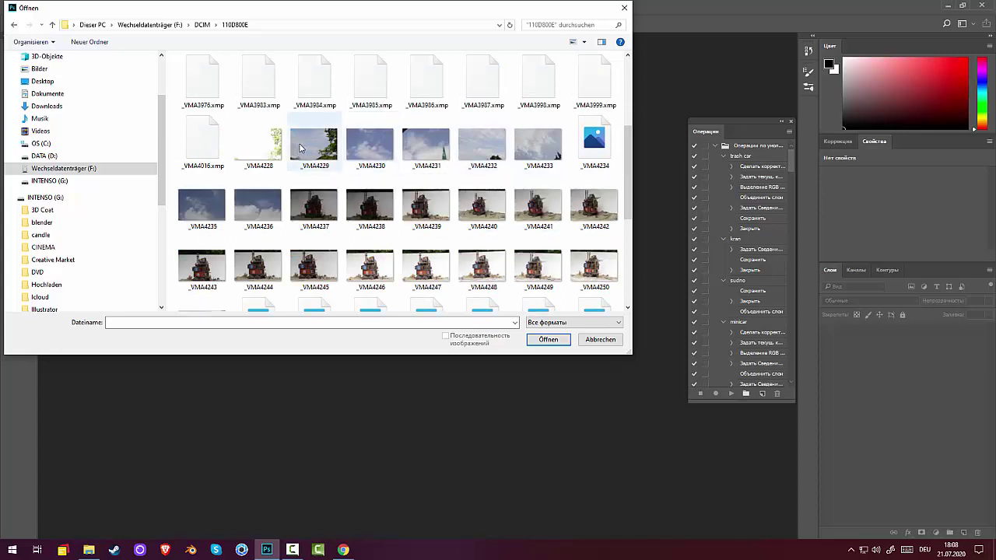
Open all the raw photos from _VMA4229 through _VMA4276 together from the 110D800E folder
click(299, 148)
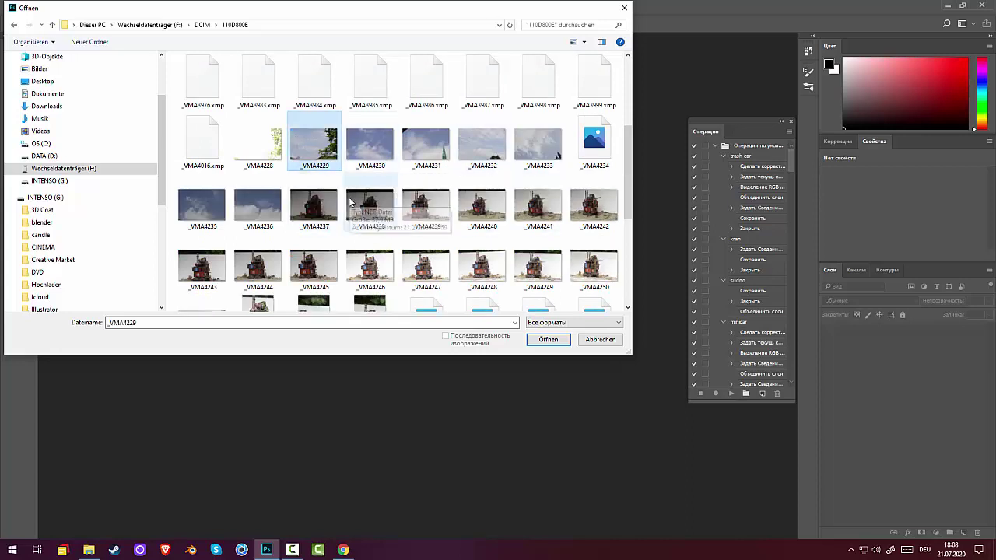
scroll(351, 200, down, 3)
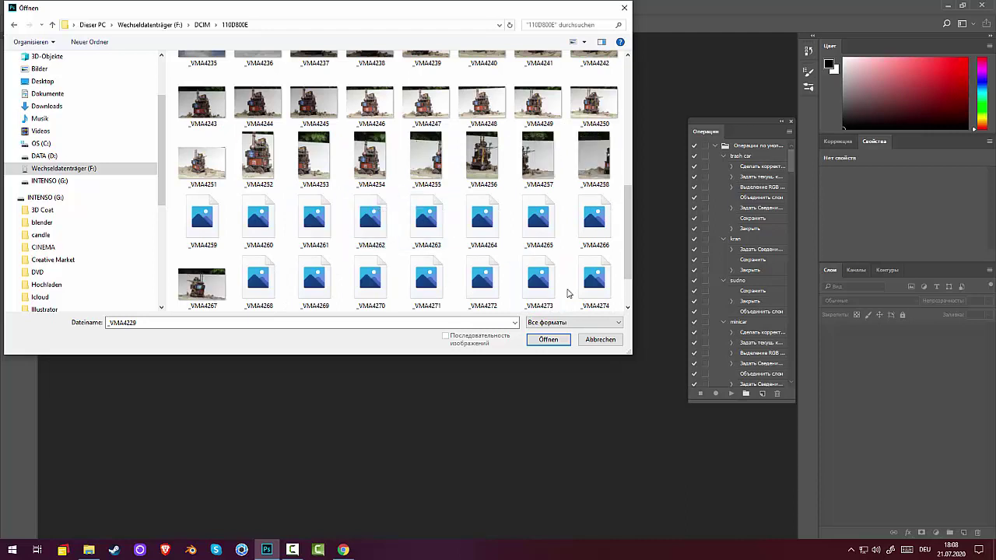
scroll(575, 286, down, 1)
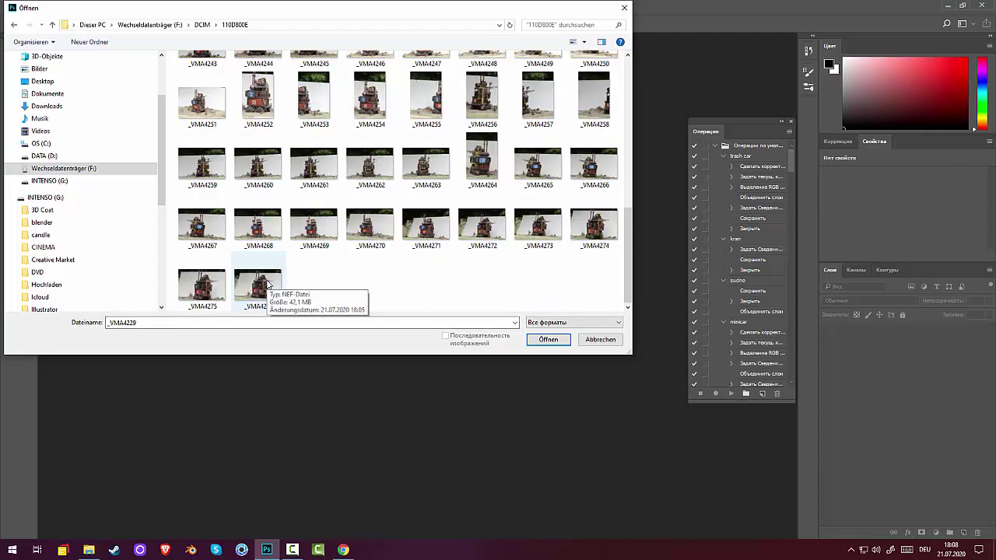
key(ctrl+a)
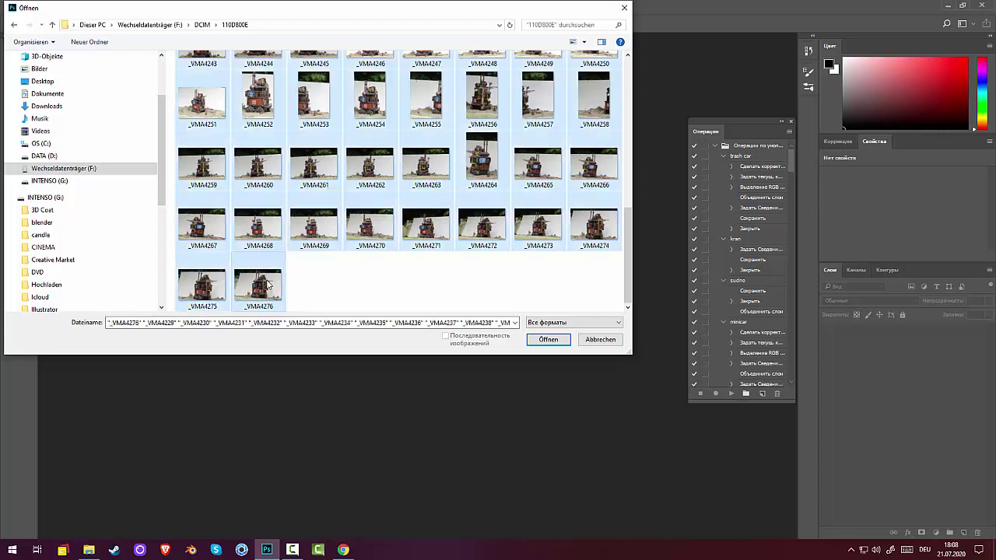
click(548, 339)
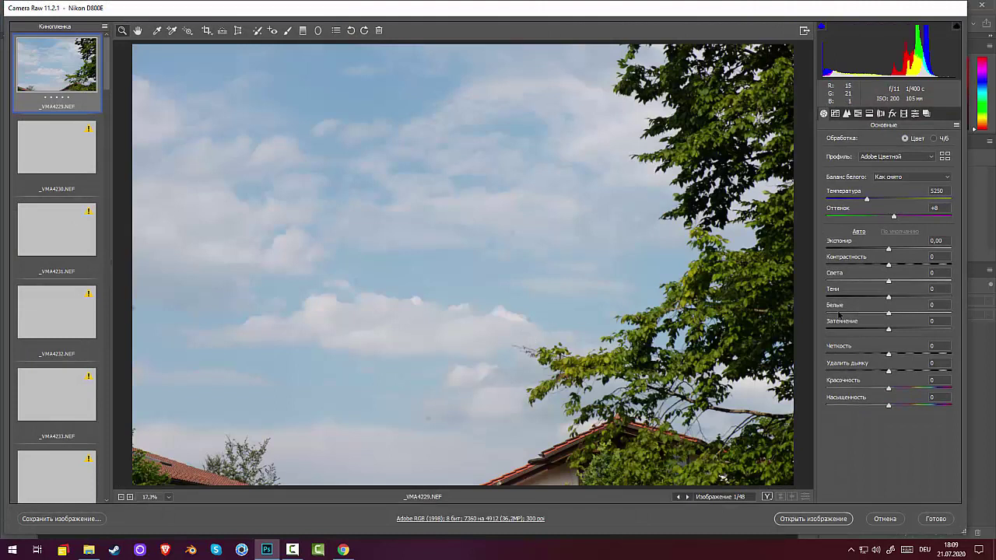
Examine the cloud detail in sky photo _VMA4230 up close and as a whole, and view _VMA4232 for comparison
click(58, 151)
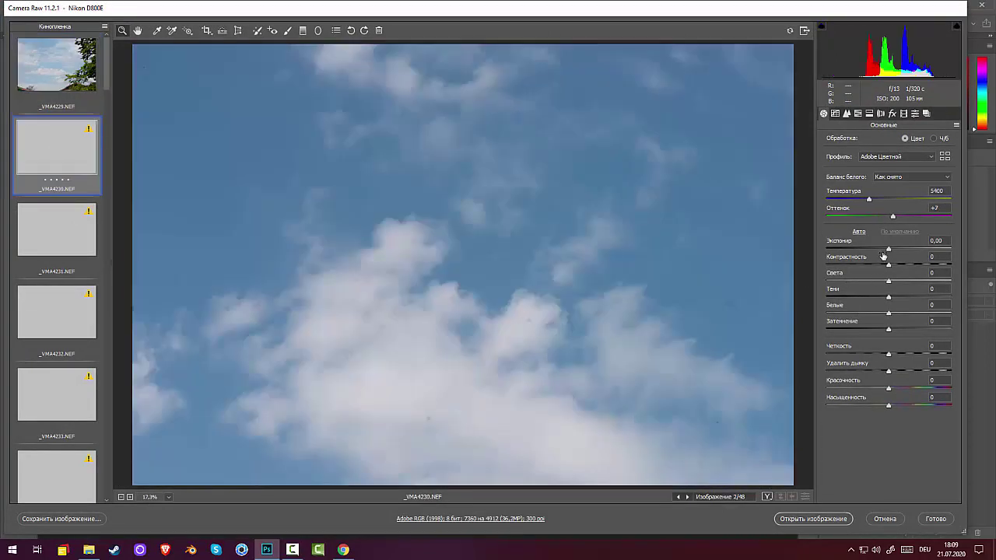
click(524, 327)
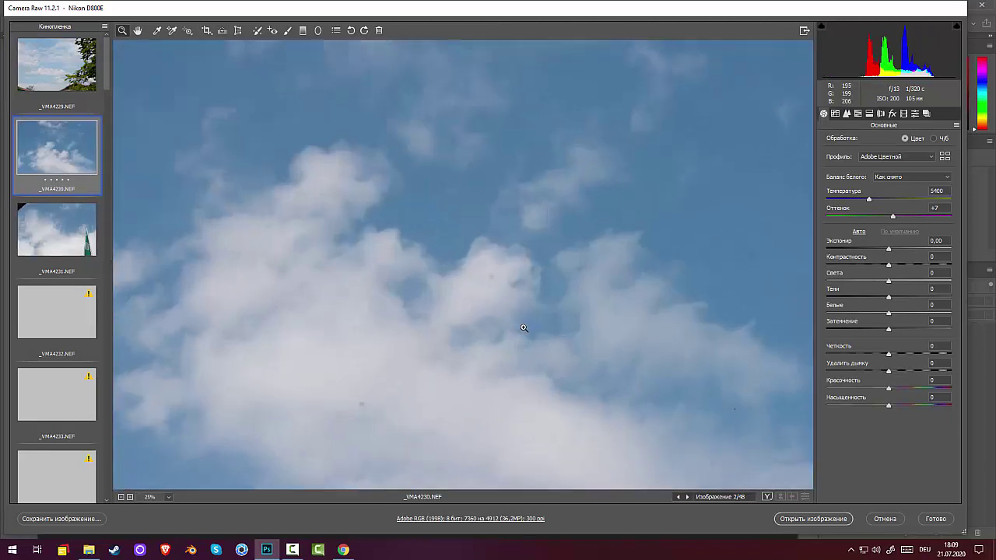
scroll(449, 278, up, 1)
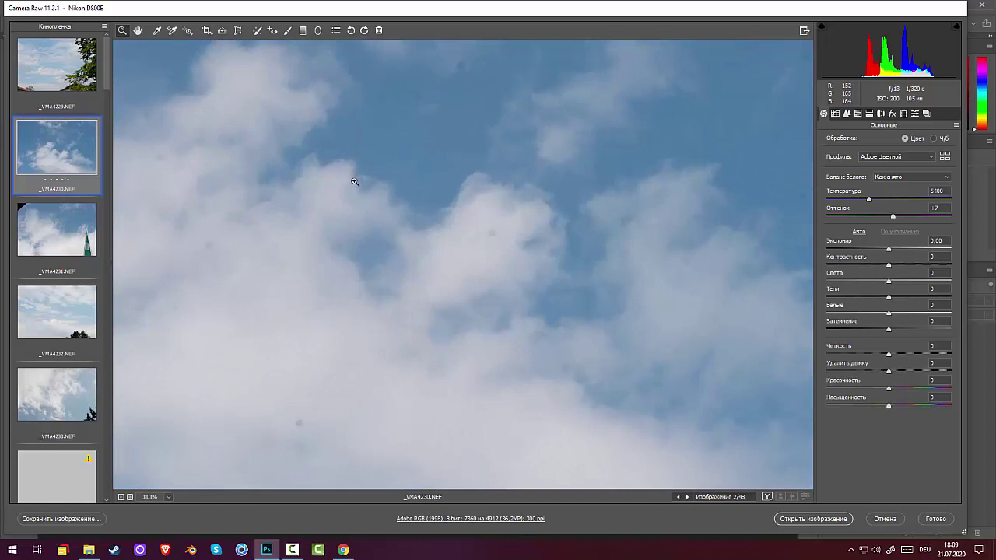
scroll(354, 182, down, 4)
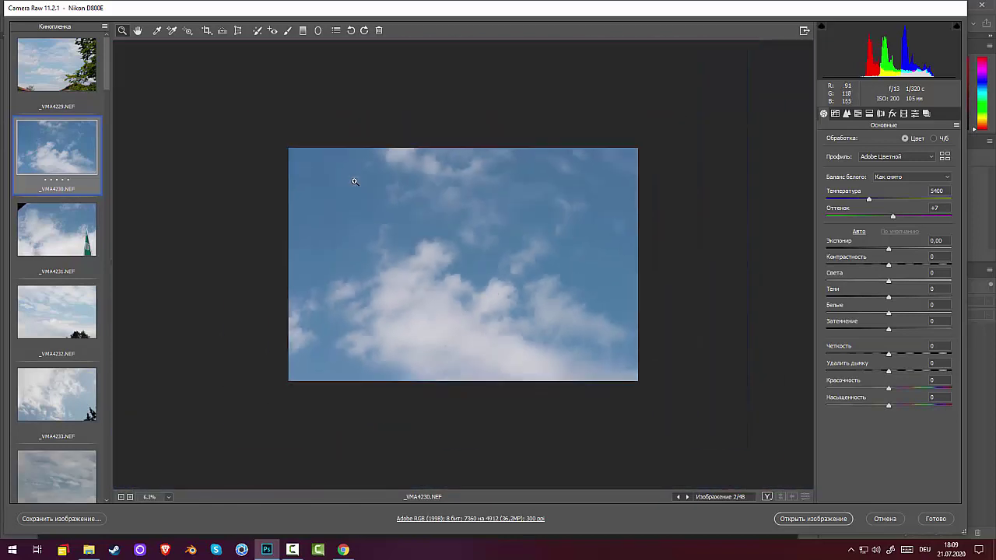
scroll(354, 181, up, 1)
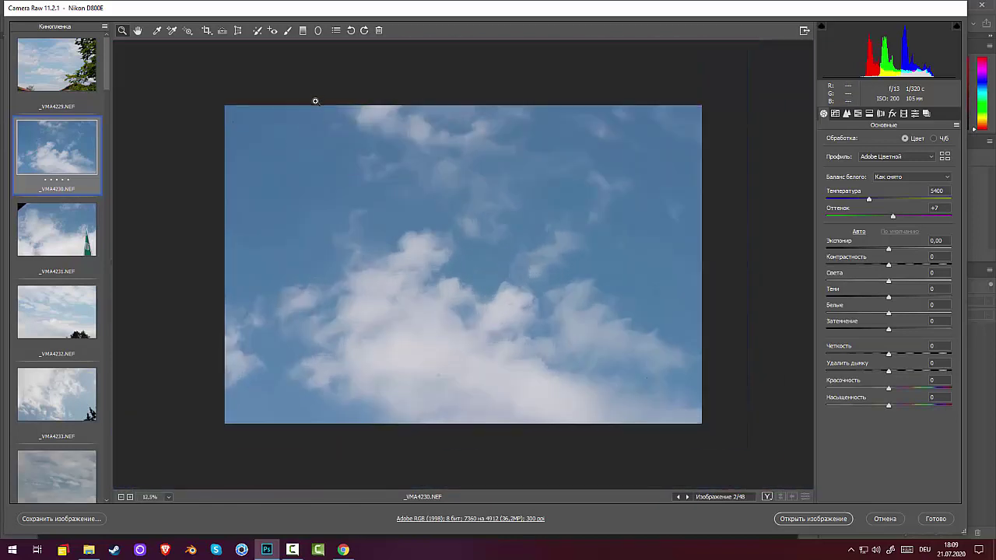
click(65, 307)
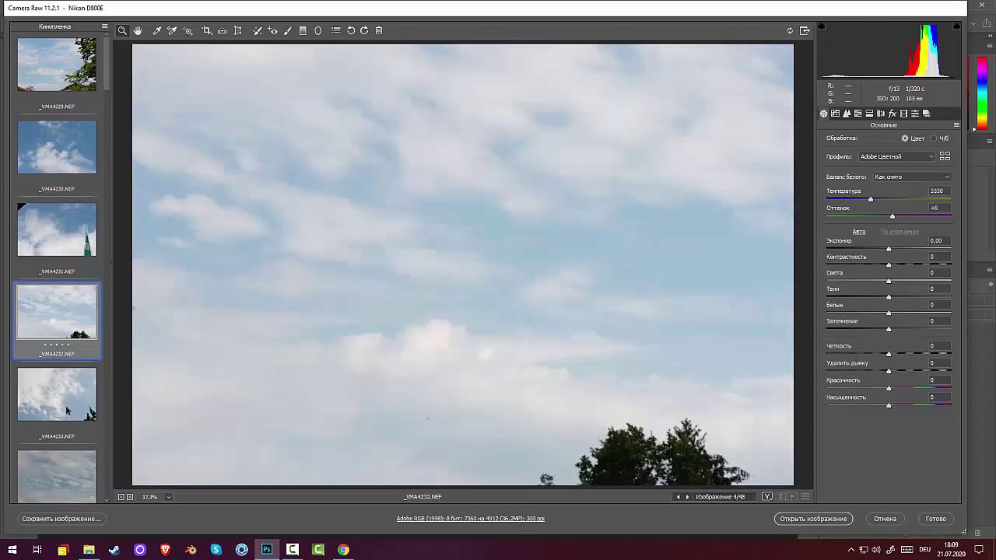
Adjust sky photo _VMA4233: set exposure to -0.85, highlights to +64 and white balance temperature to 4700
click(72, 414)
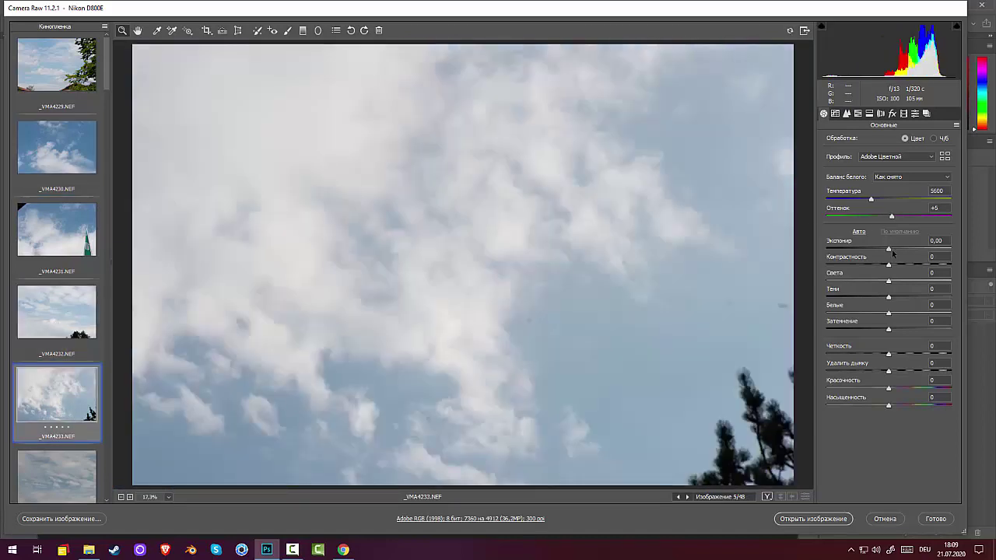
drag(889, 249, 879, 250)
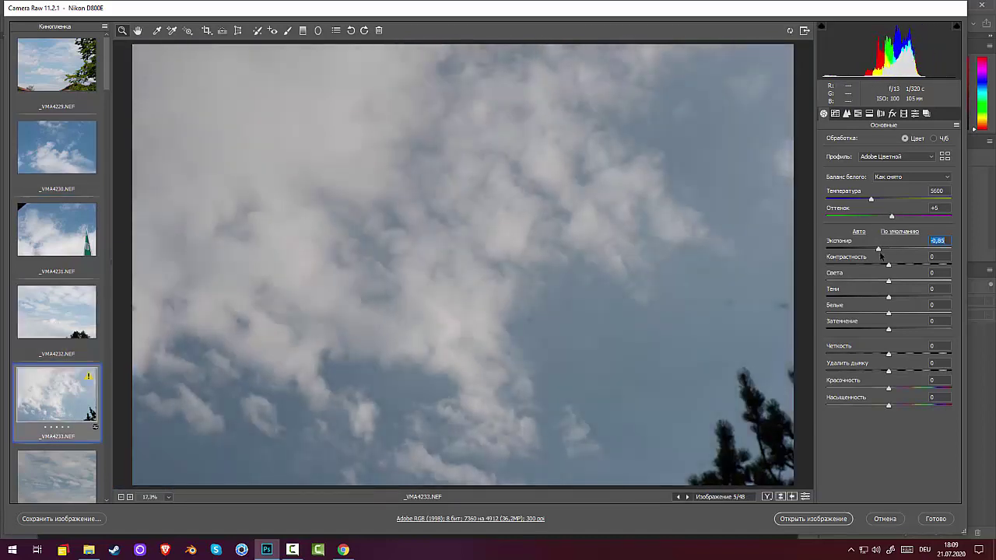
click(932, 278)
drag(931, 277, 929, 277)
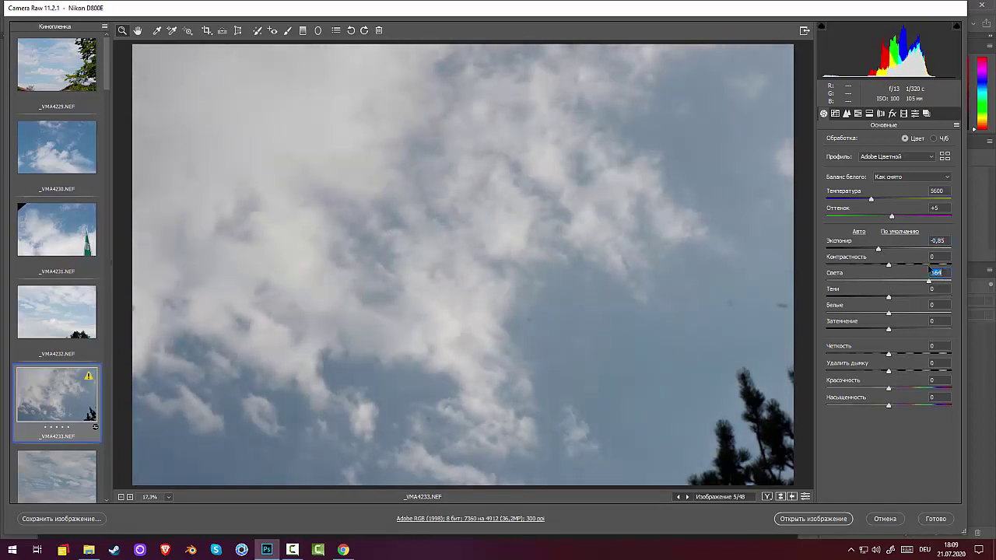
drag(873, 200, 860, 199)
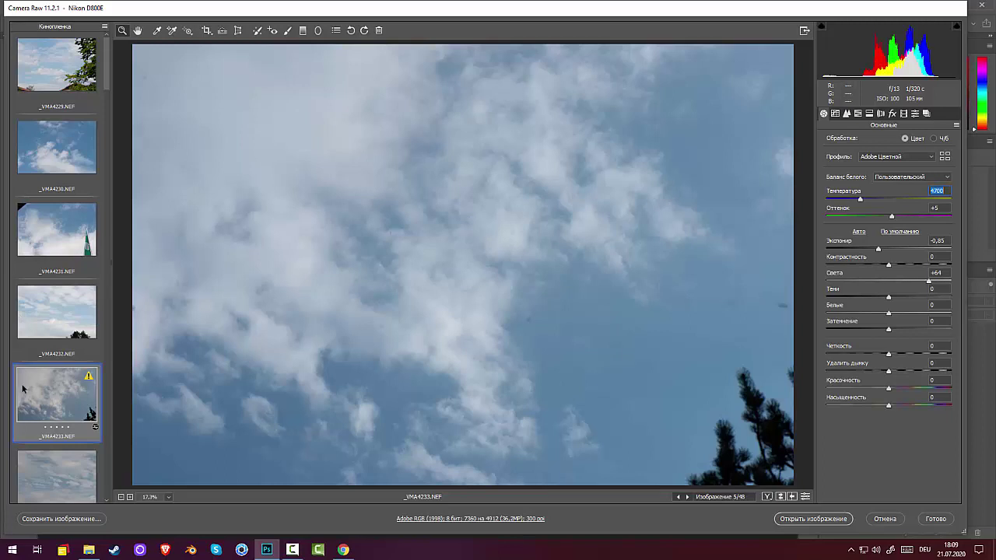
Review the photos of the red model vehicle one by one from _VMA4238 to _VMA4254, comparing exposure, angle and framing
scroll(22, 374, down, 8)
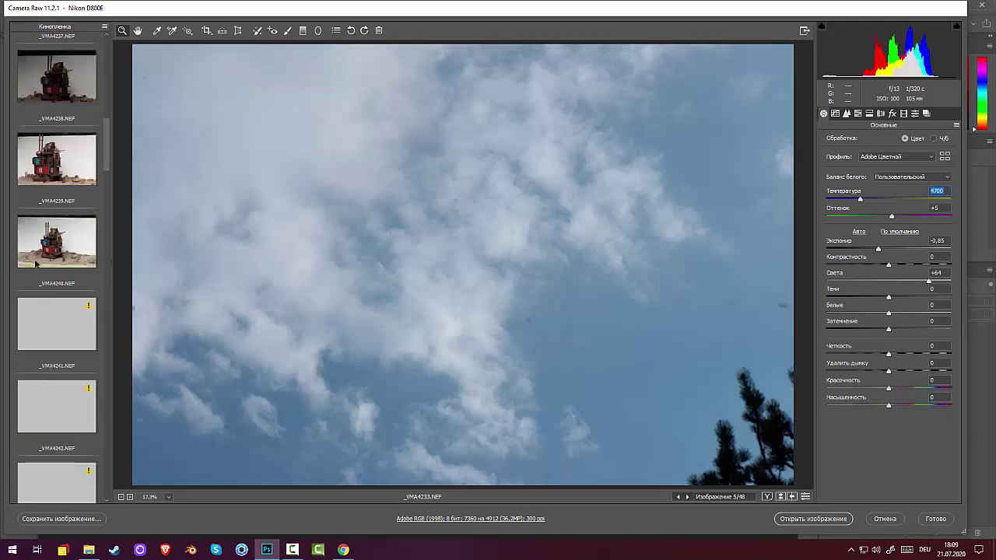
click(71, 80)
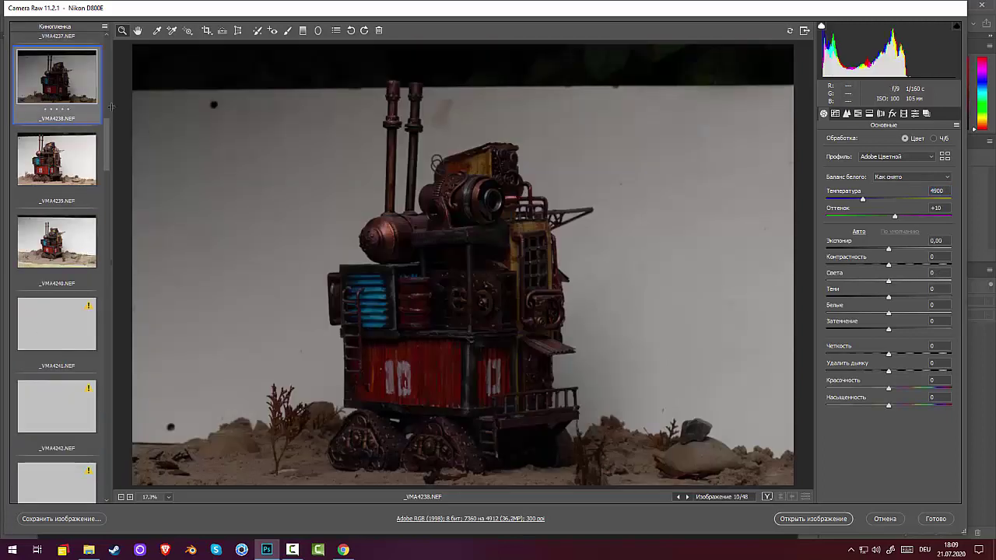
key(Down)
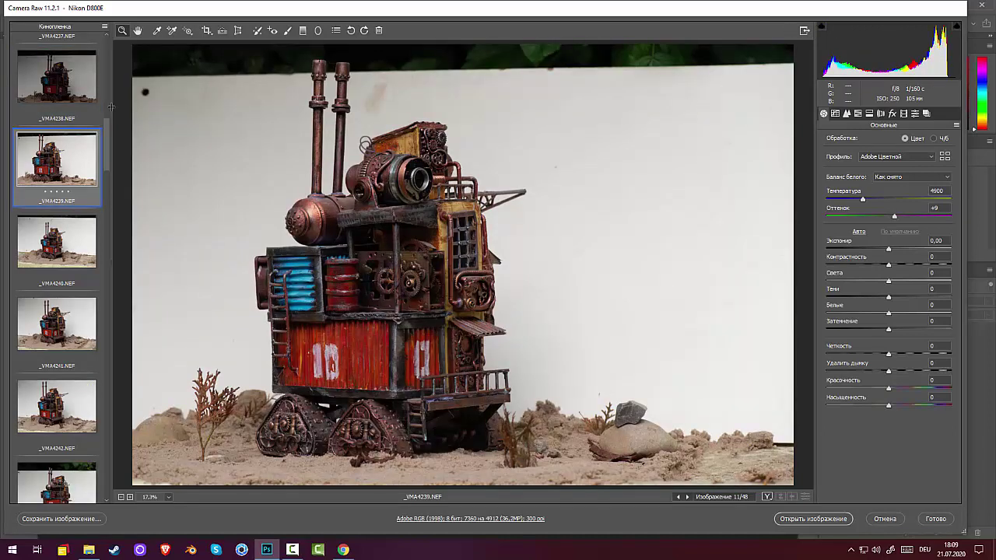
key(Down)
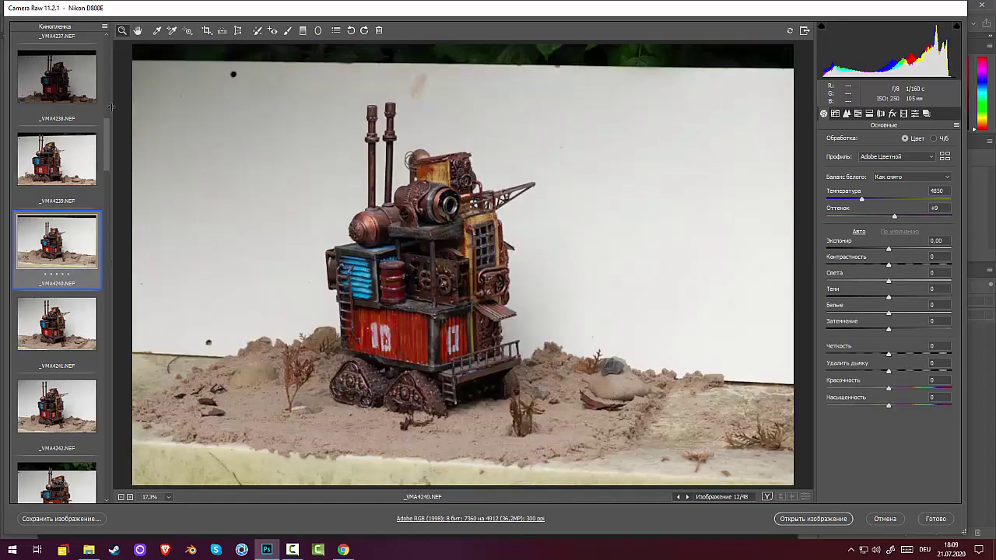
key(Down)
key(Down)
key(Down)
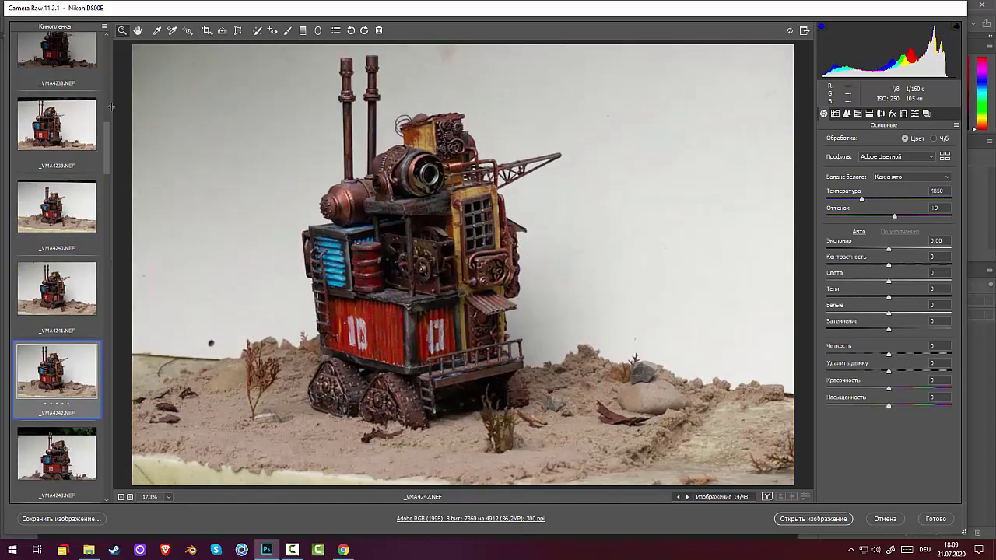
key(Down)
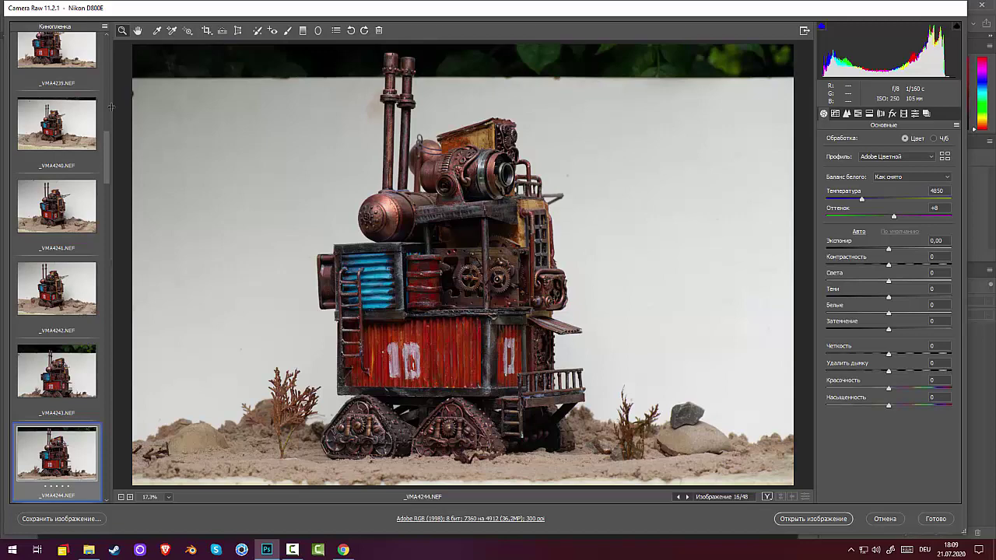
key(Down)
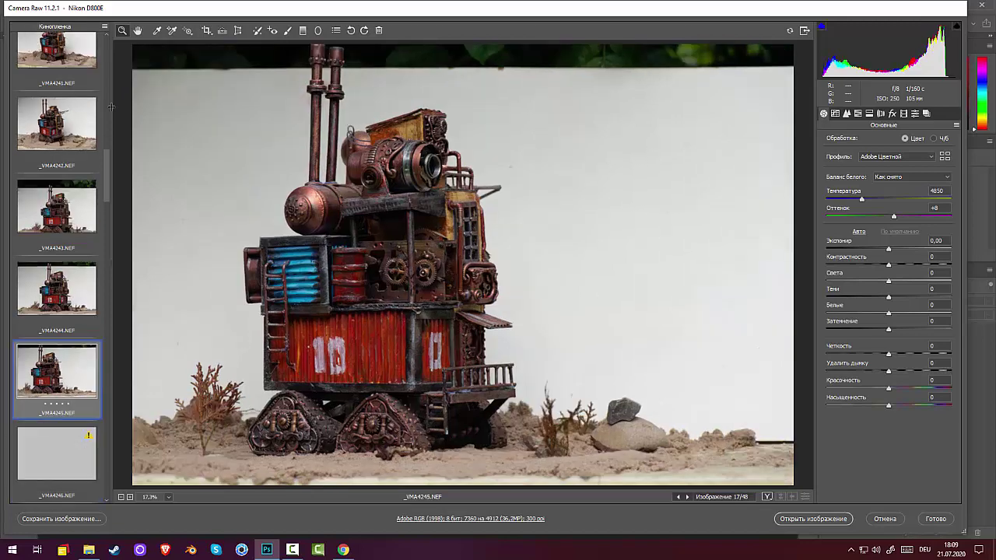
key(Down)
key(Down)
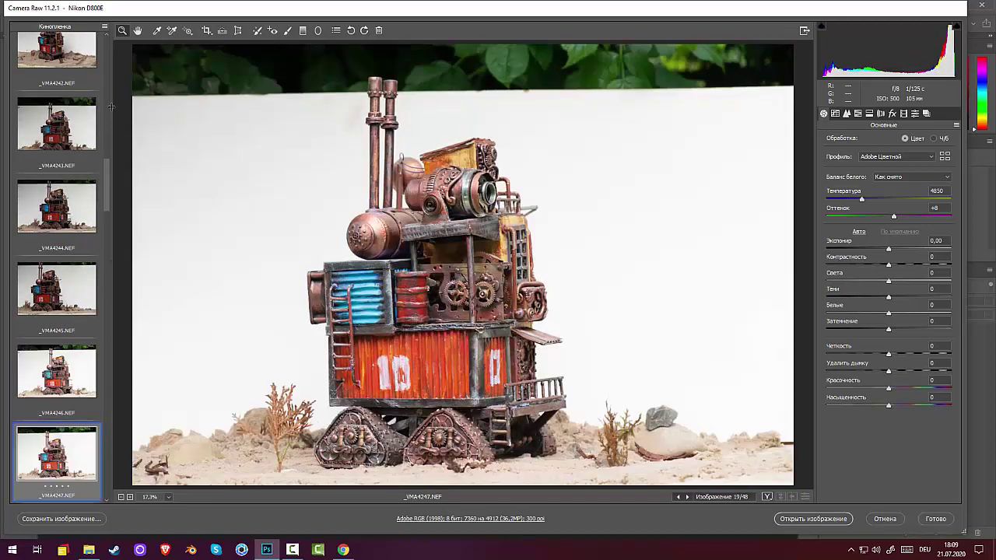
key(Down)
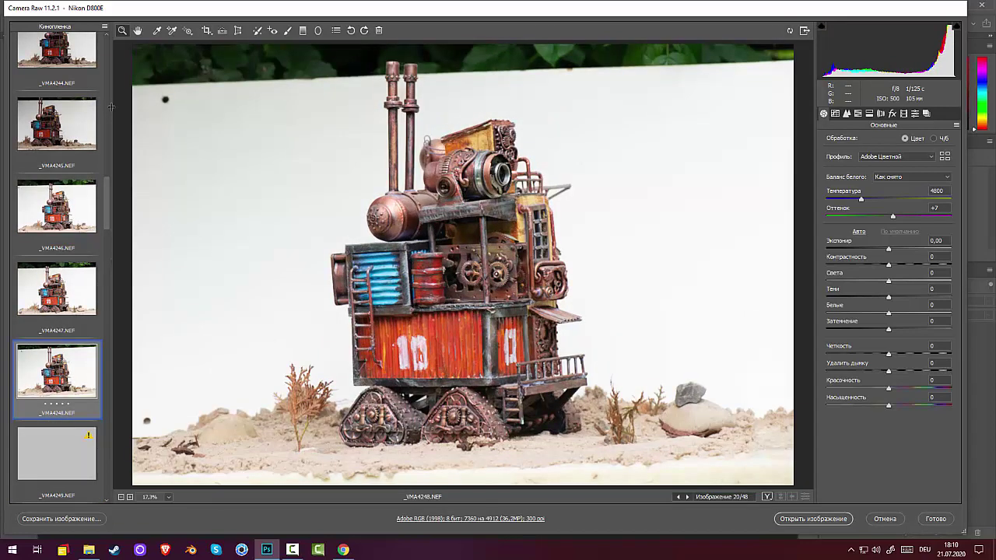
key(Down)
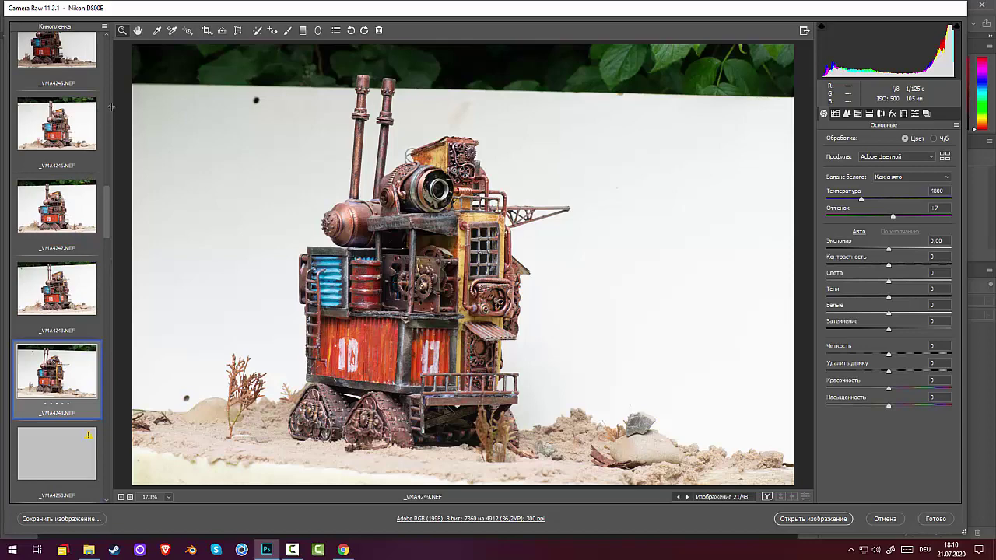
key(Down)
key(Down)
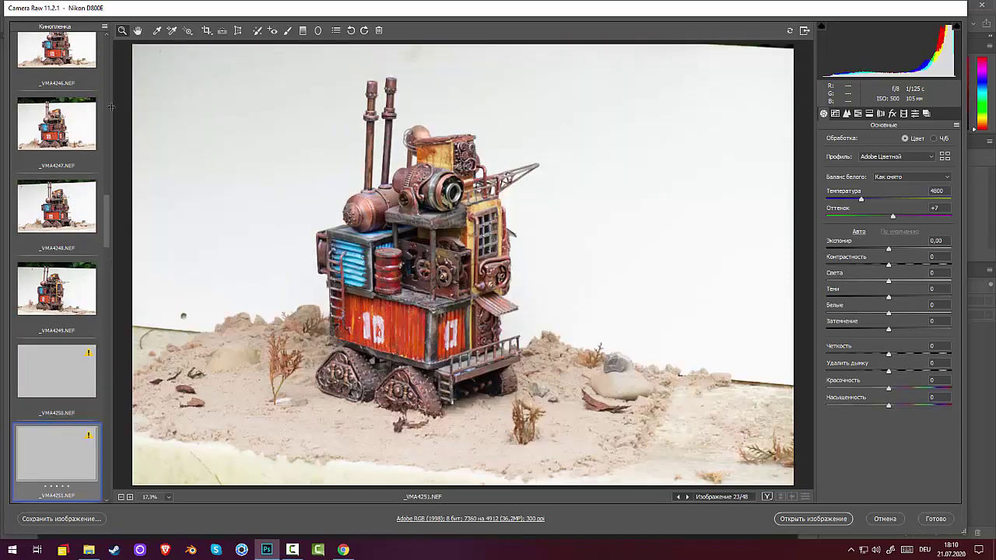
key(Down)
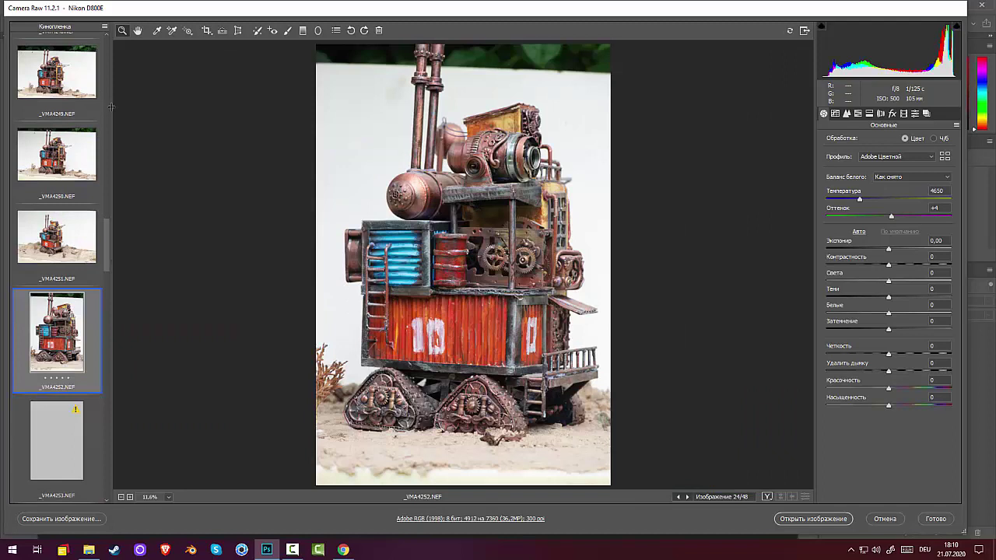
key(Down)
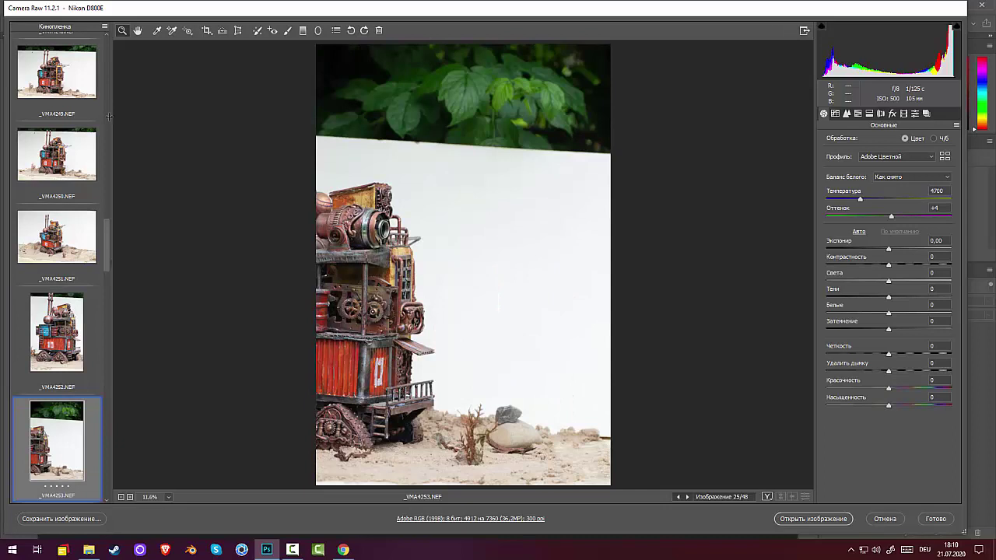
scroll(109, 116, down, 1)
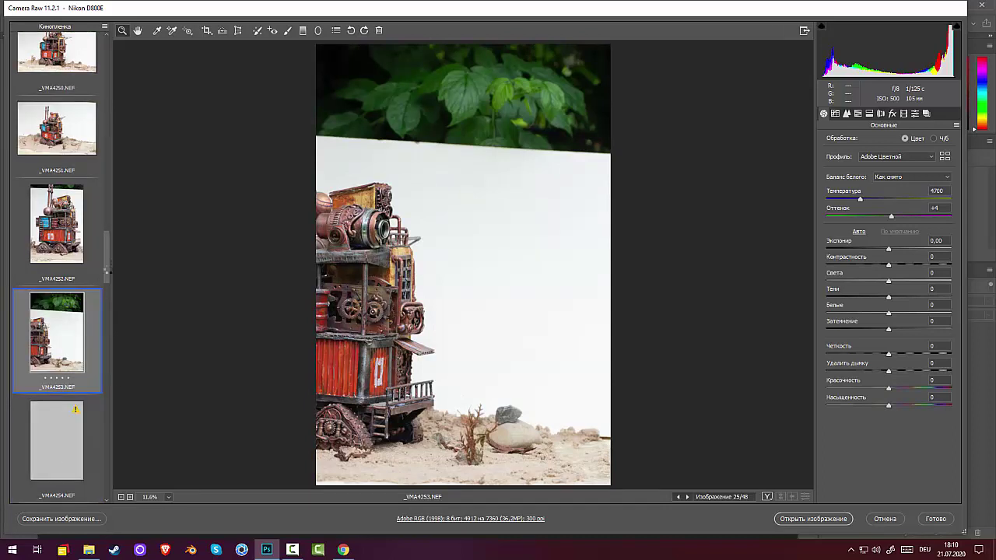
key(Down)
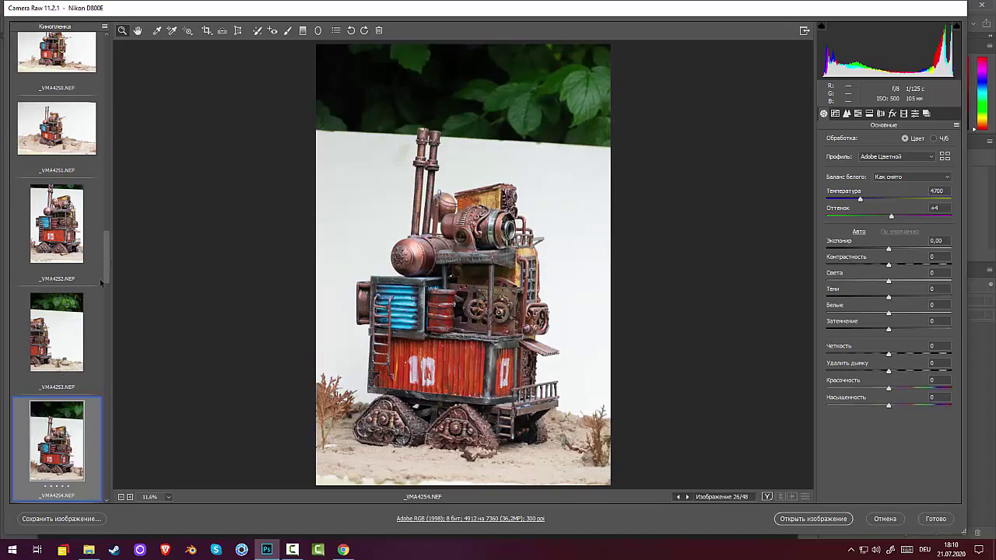
Select the three vertical shots _VMA4253, _VMA4254 and _VMA4255 together, with _VMA4254 as the active photo
scroll(99, 286, down, 2)
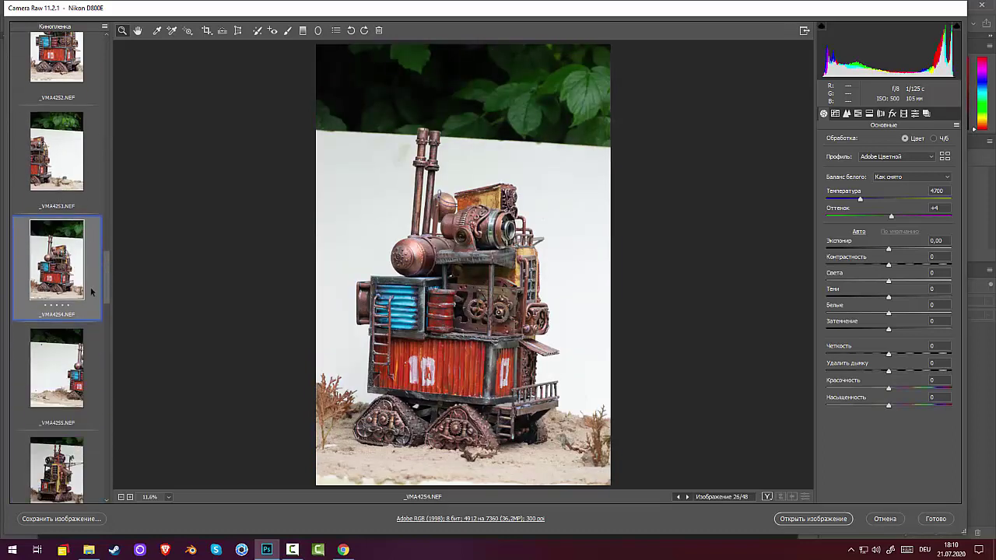
click(40, 168)
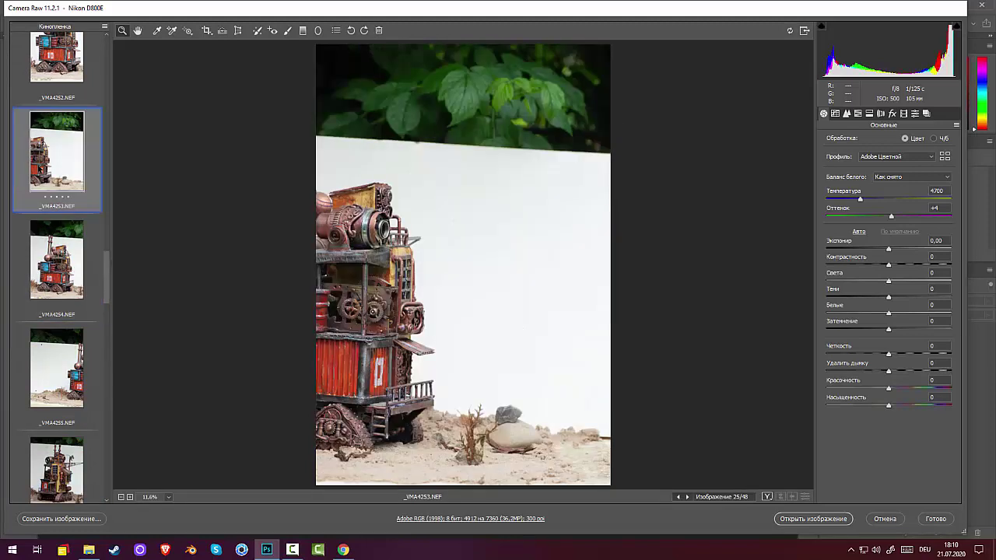
ctrl+click(45, 275)
ctrl+click(70, 377)
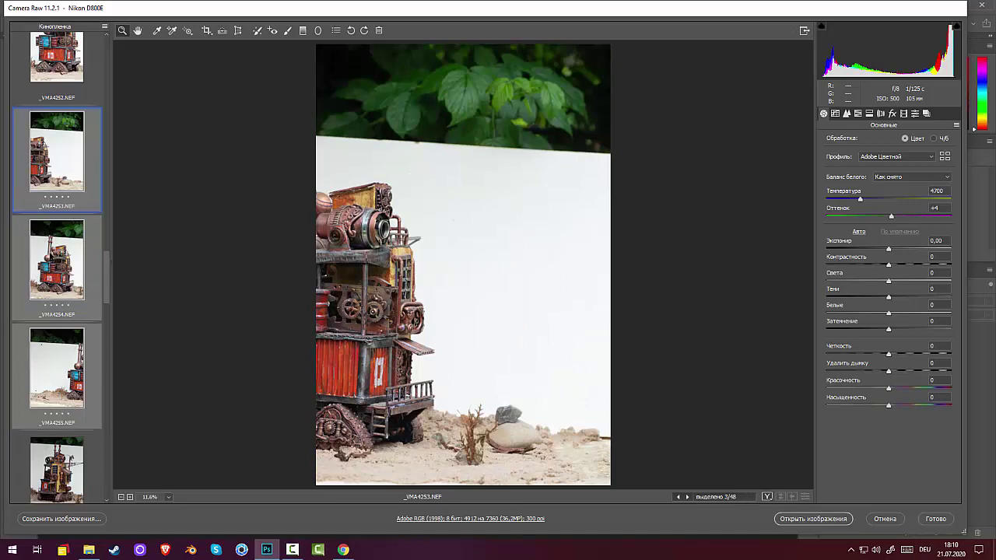
ctrl+click(57, 368)
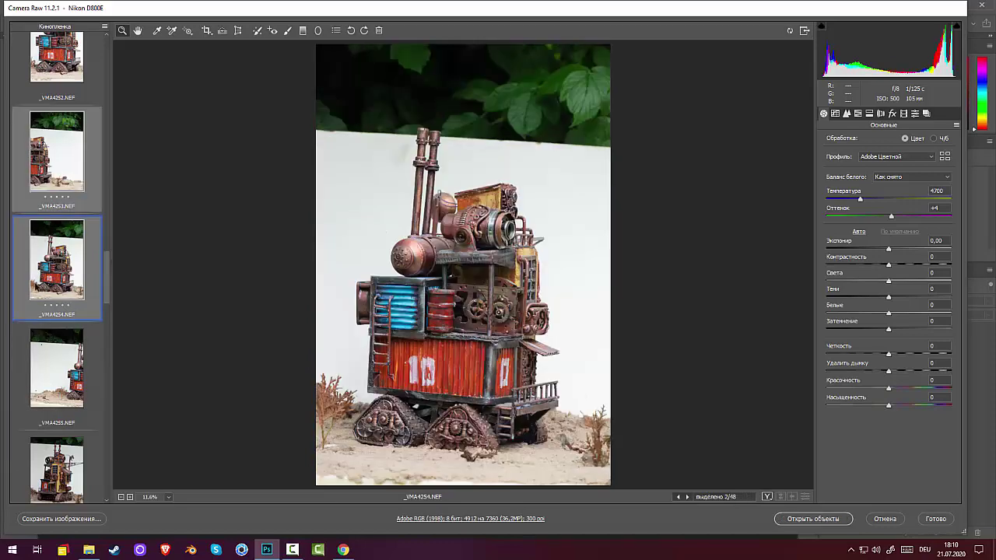
ctrl+click(41, 384)
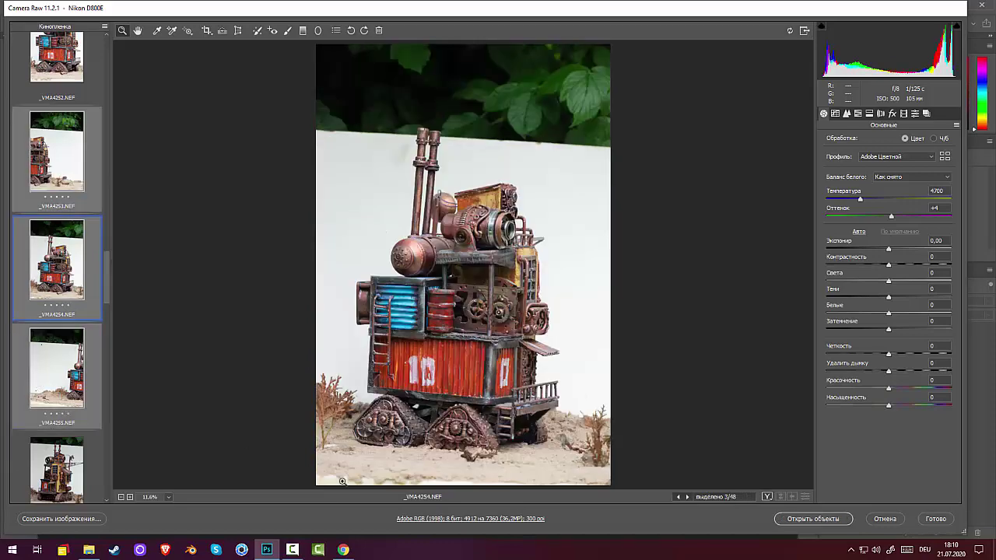
Open the three selected vertical shots and combine them with Photomerge, using Auto layout, image blending and the open files as sources
click(811, 519)
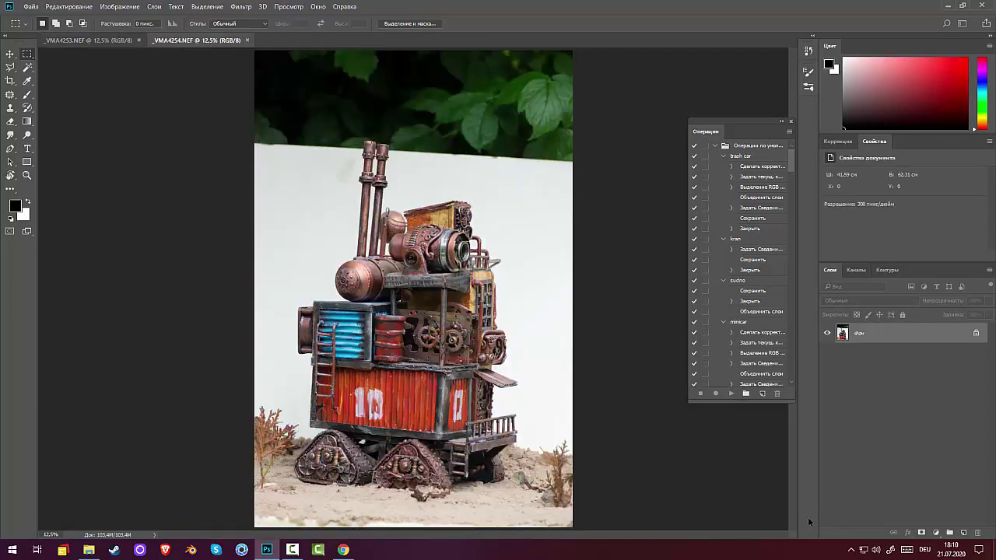
click(36, 9)
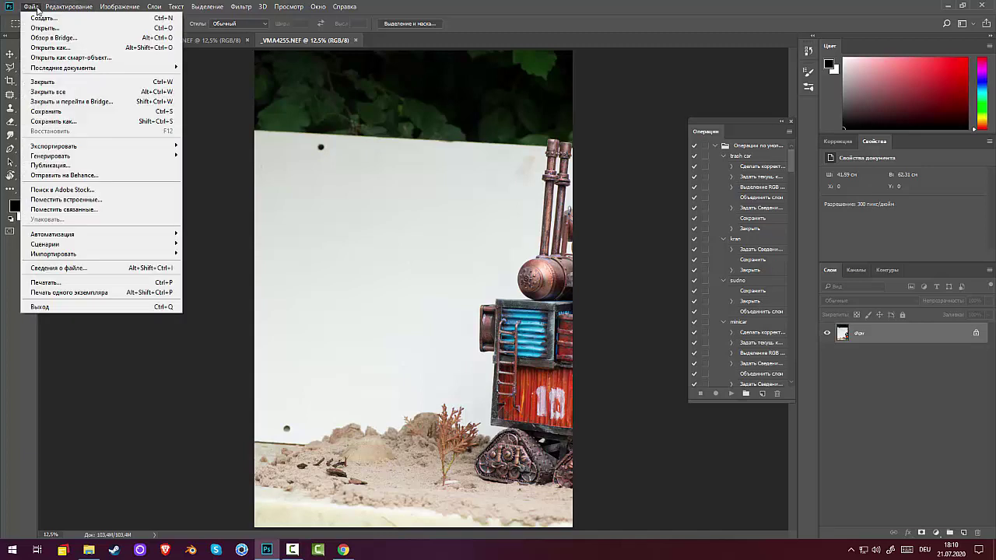
mouse_move(84, 256)
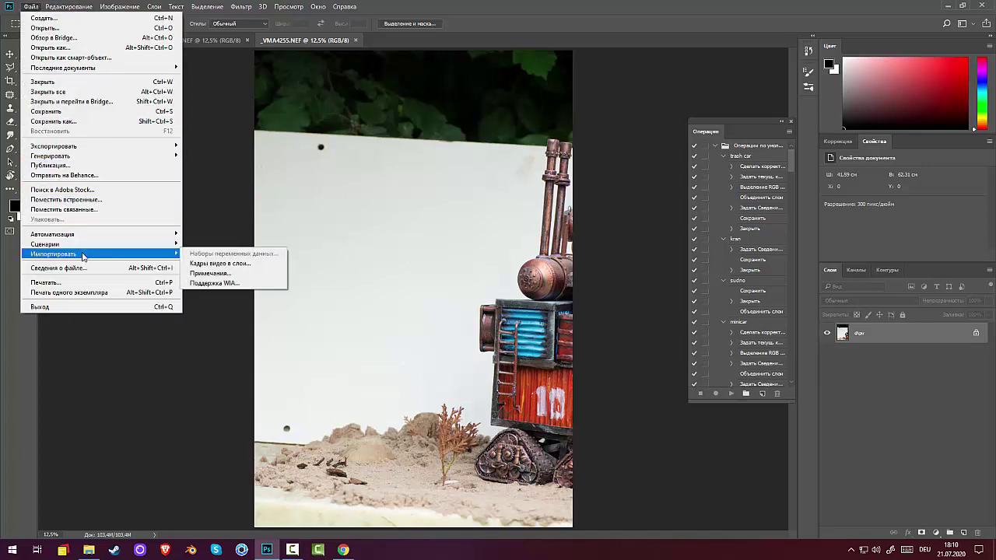
mouse_move(76, 236)
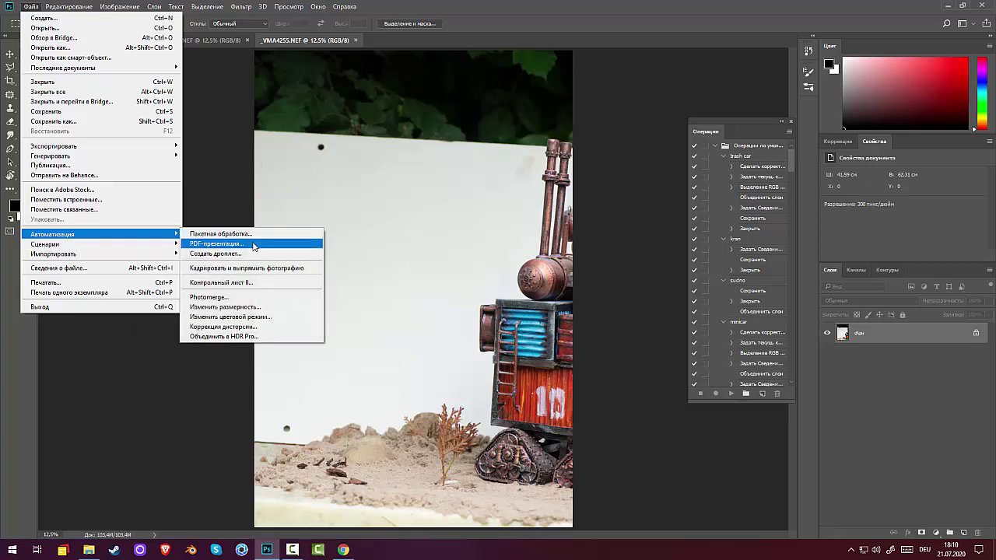
click(221, 297)
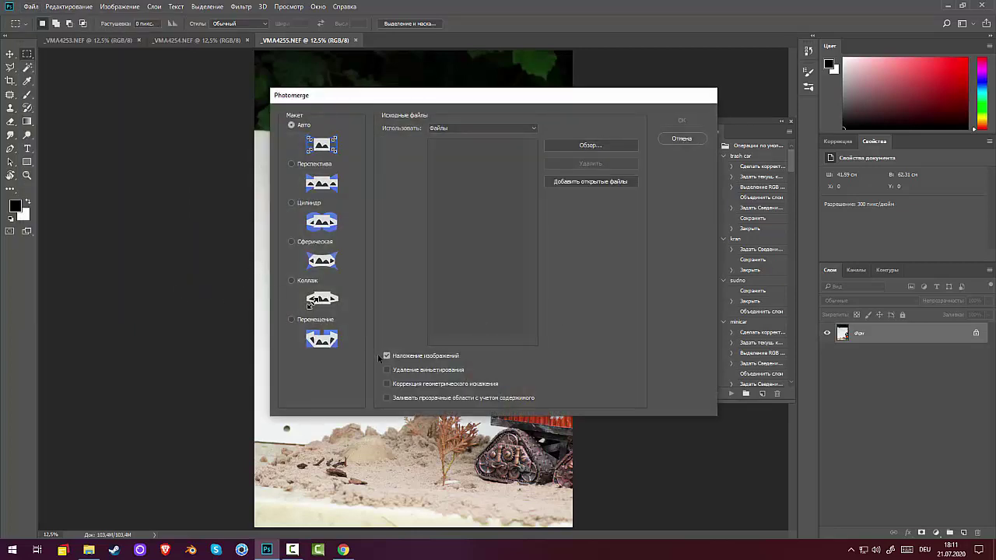
click(387, 356)
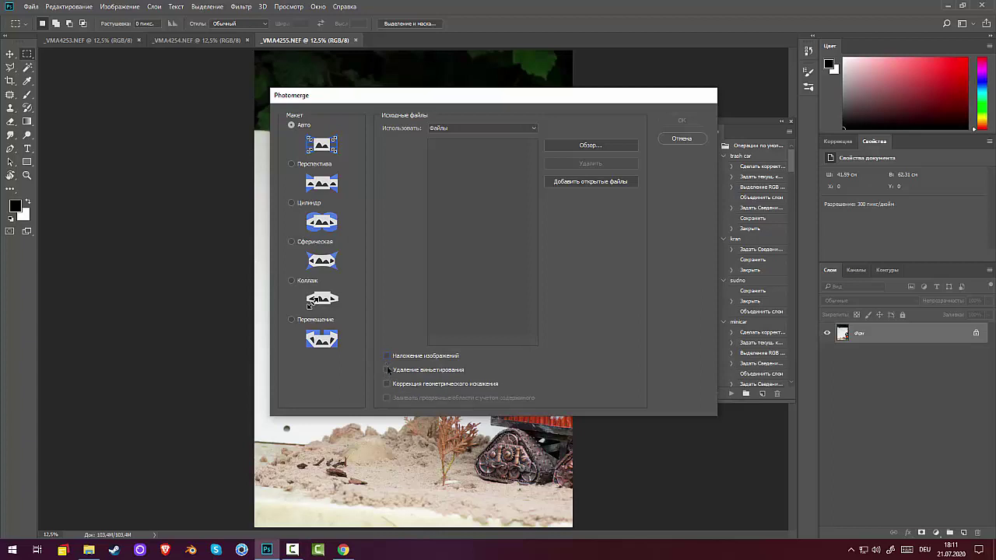
click(387, 356)
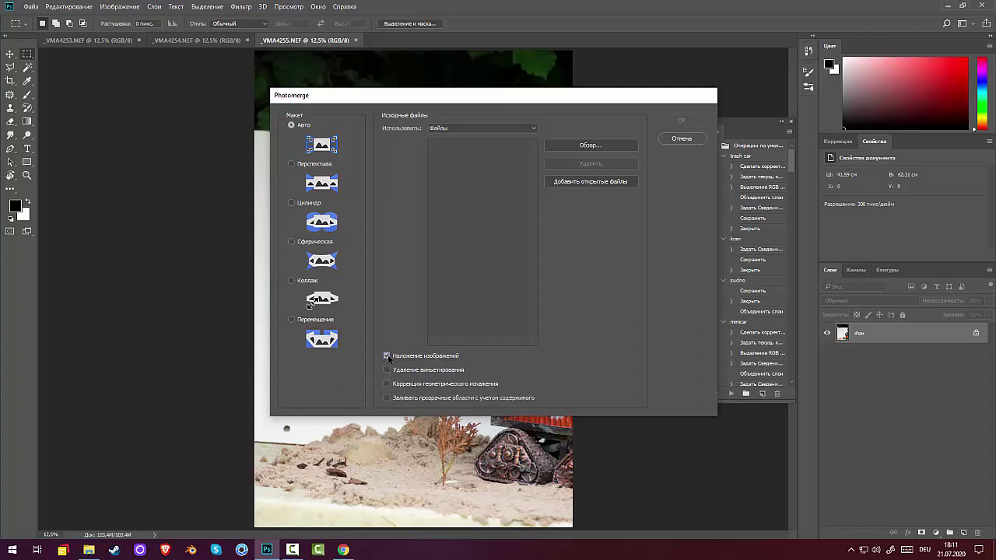
click(585, 182)
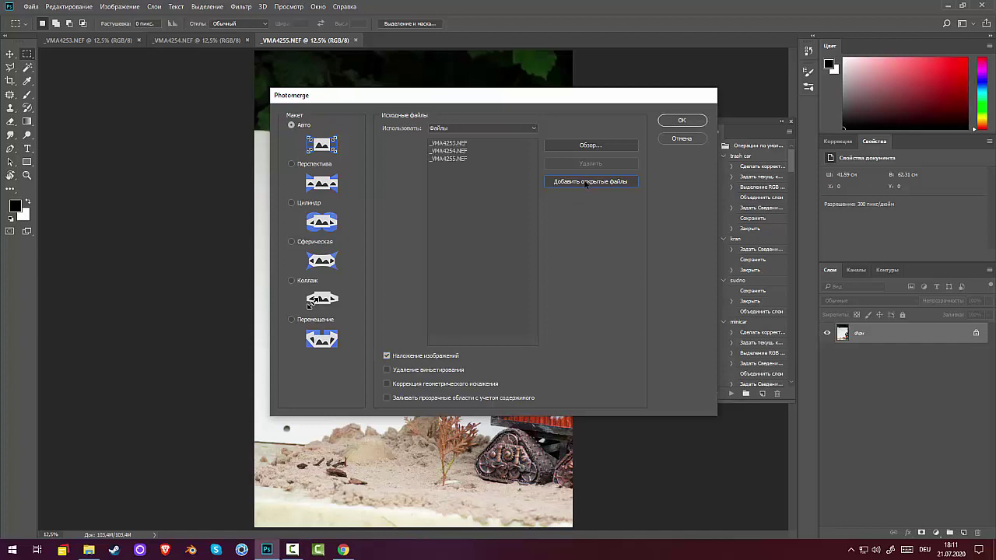
click(680, 121)
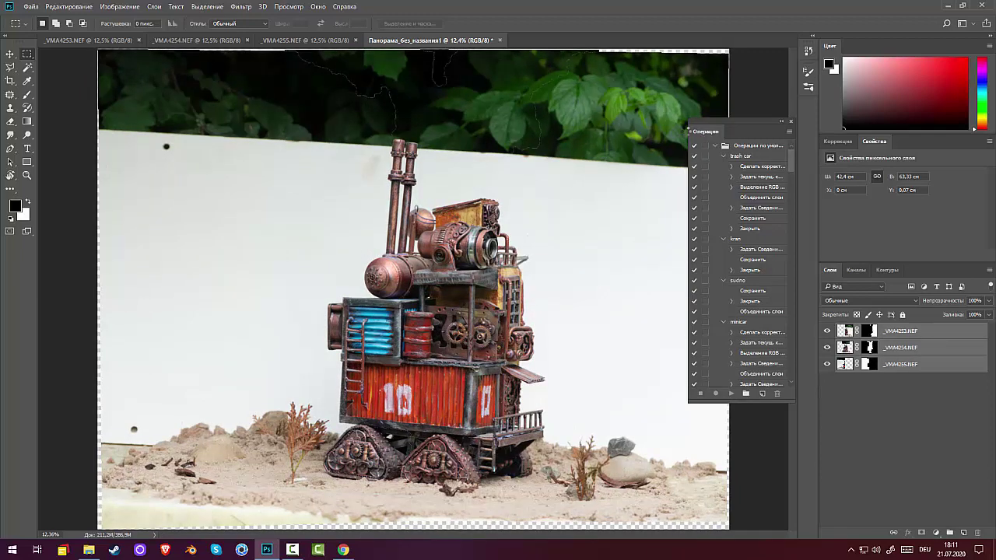
Examine the merged panorama up close around the tanks, gears and numbered red container, and as a whole
key(ctrl+plus)
key(ctrl+plus)
key(ctrl+plus)
key(ctrl+plus)
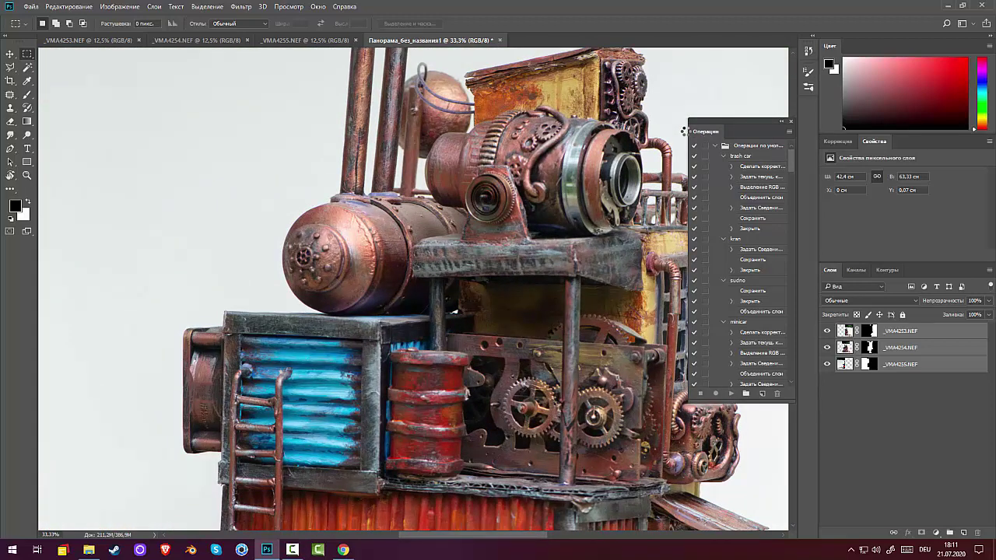
key(ctrl+minus)
key(ctrl+minus)
key(ctrl+minus)
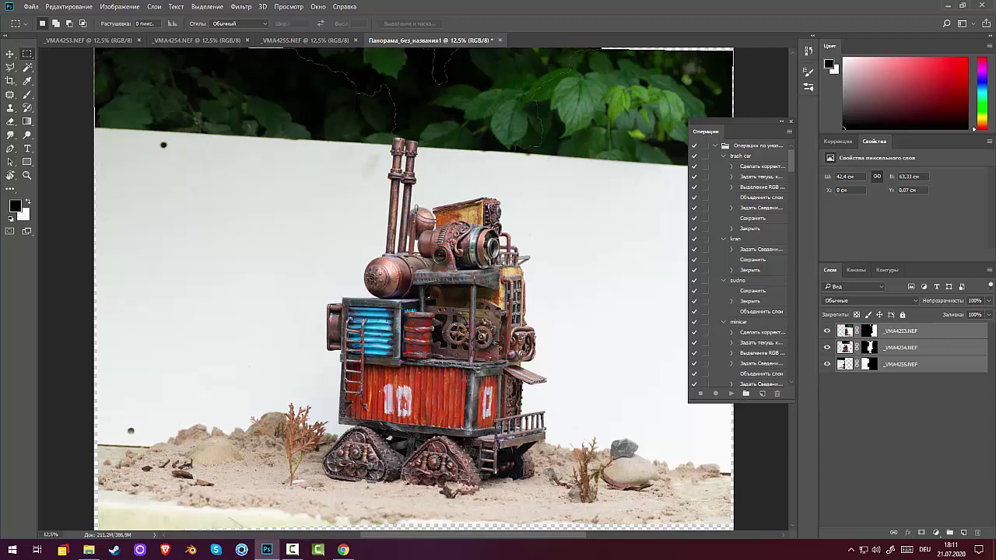
scroll(413, 299, up, 4)
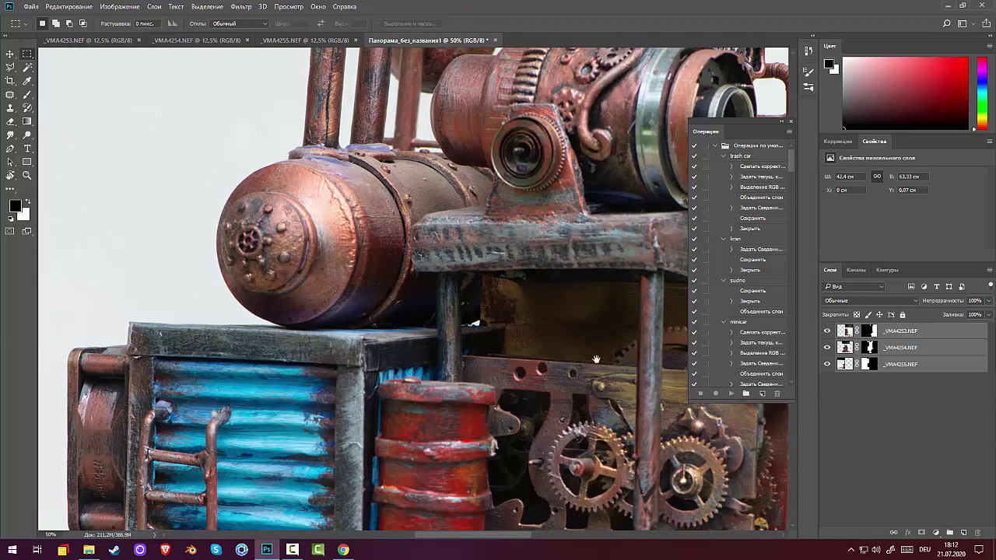
drag(596, 359, 484, 56)
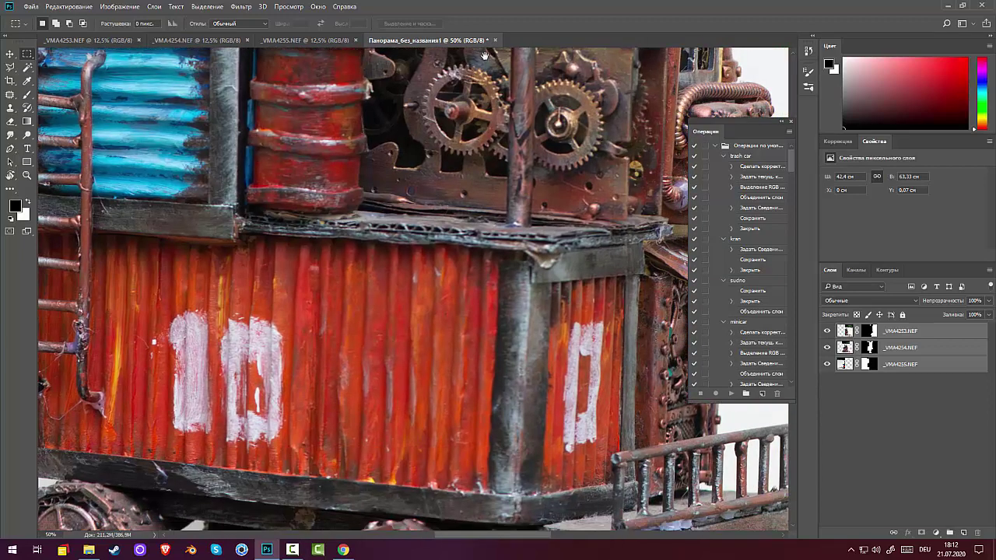
Toggle the three panorama layers' visibility to inspect which part each contributes, isolating _VMA4254, and show all layers again
click(828, 332)
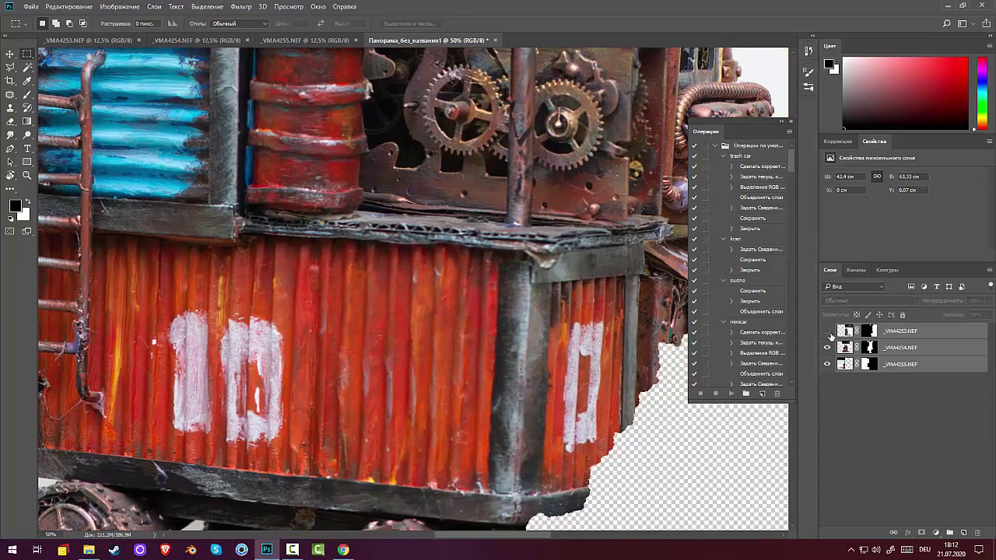
click(828, 348)
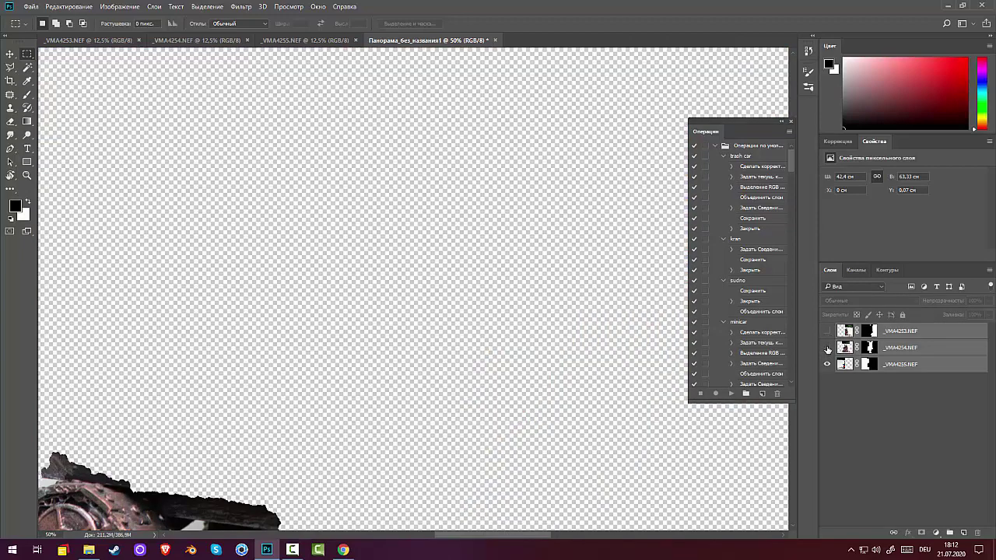
click(828, 364)
click(828, 347)
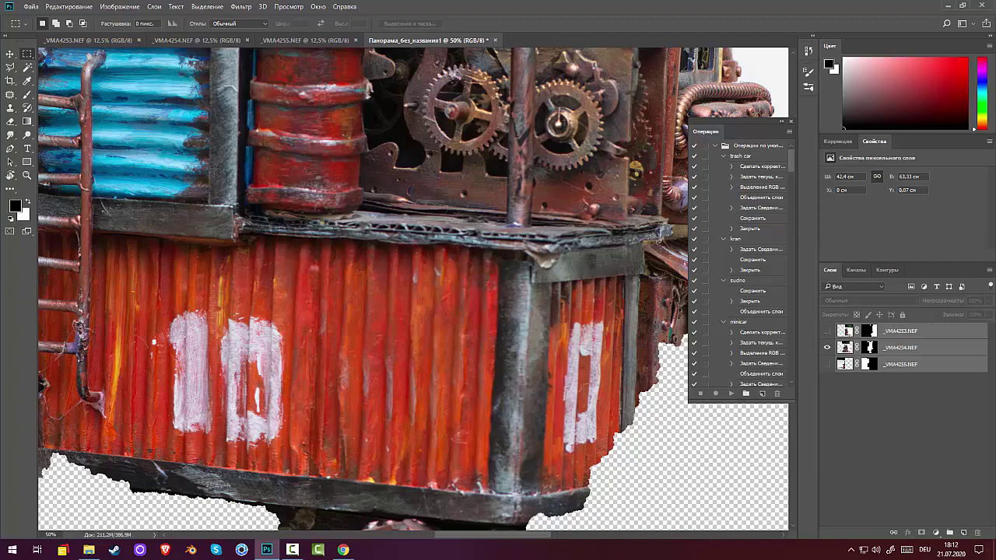
scroll(311, 119, down, 6)
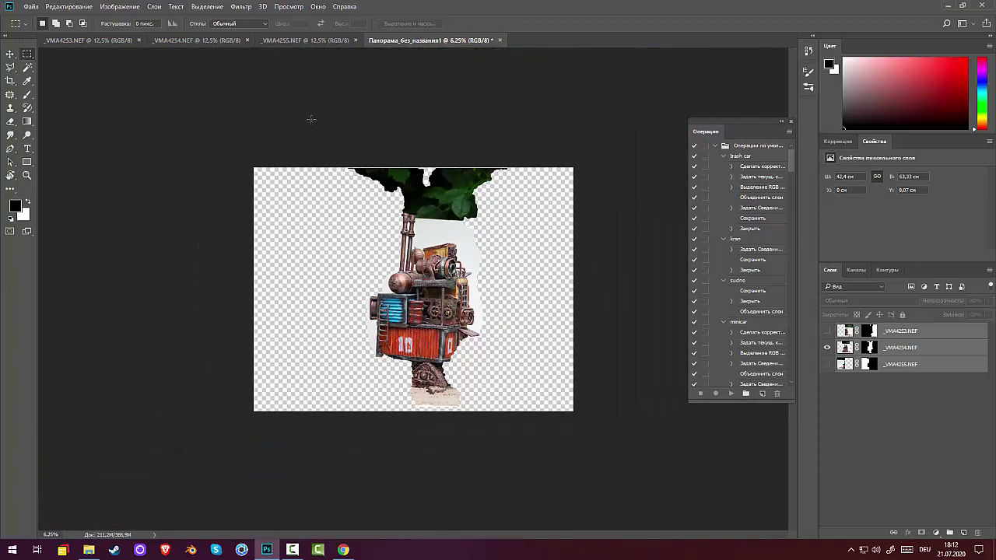
click(827, 331)
click(827, 364)
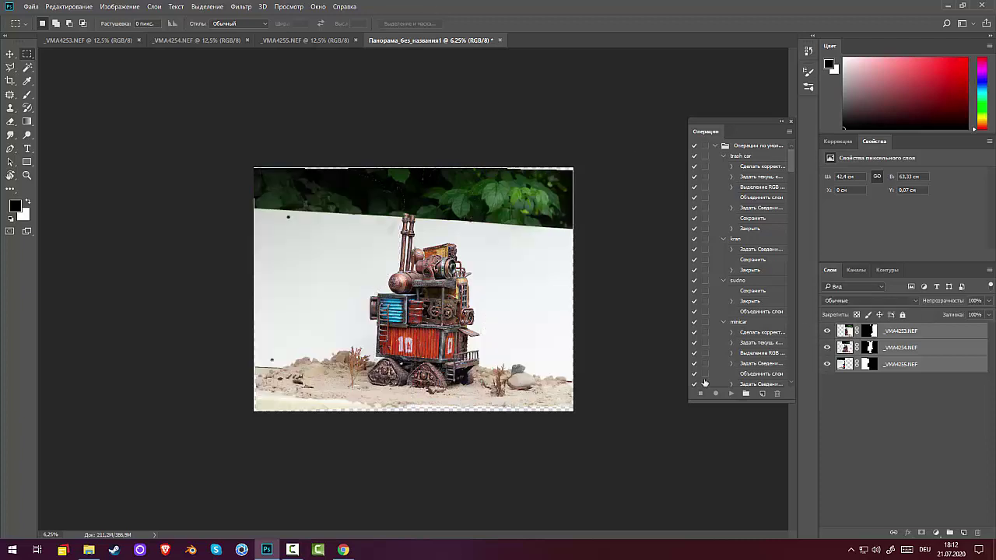
Rotate all three panorama layers slightly counterclockwise to level the white backdrop's upper edge
key(ctrl+t)
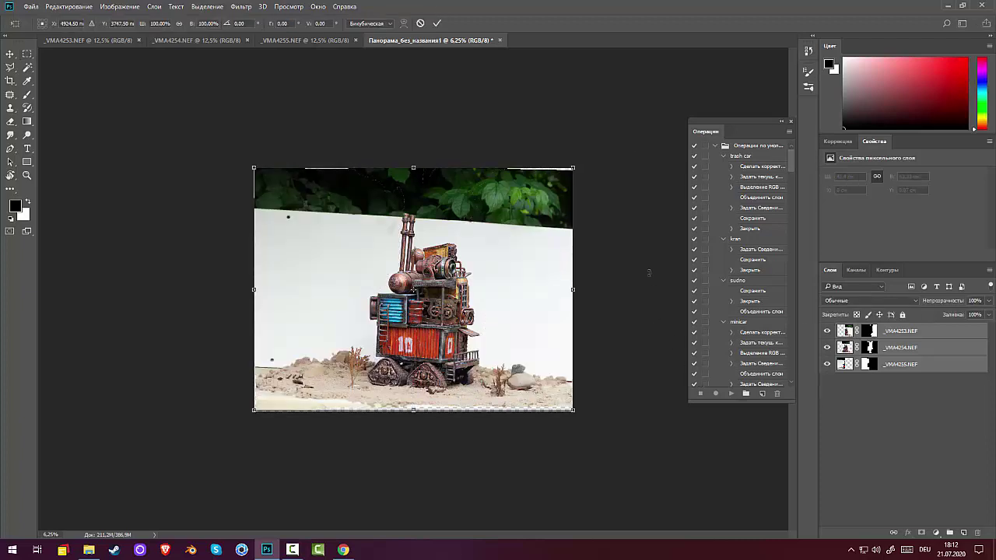
drag(648, 224, 646, 215)
key(Return)
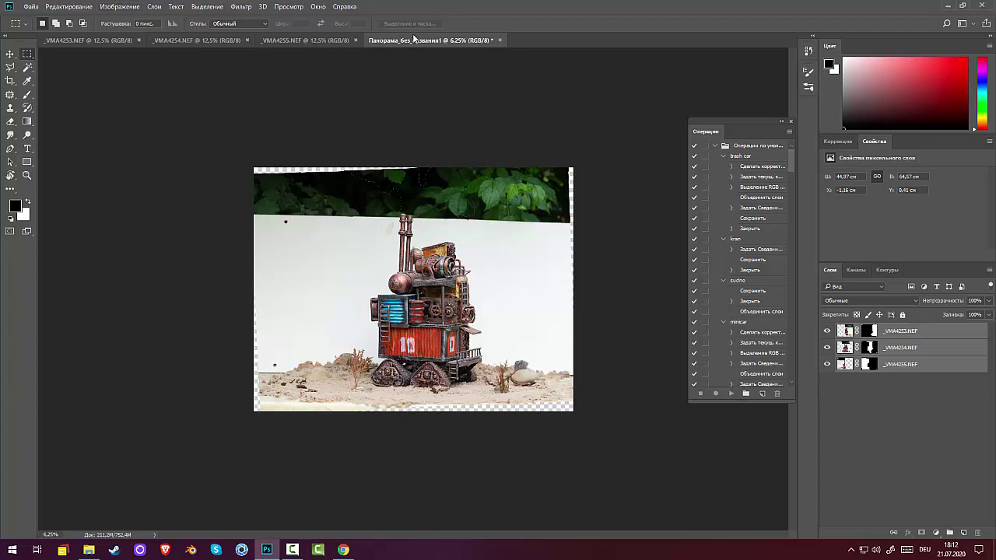
Close the panorama and the source photos _VMA4255, _VMA4254 and _VMA4253 without saving changes
click(501, 41)
click(501, 209)
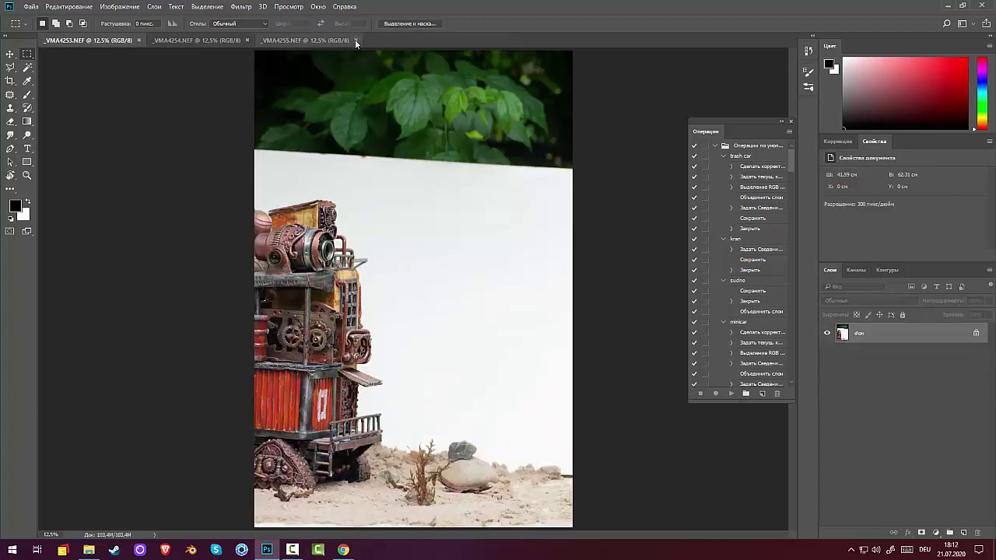
click(355, 40)
click(508, 208)
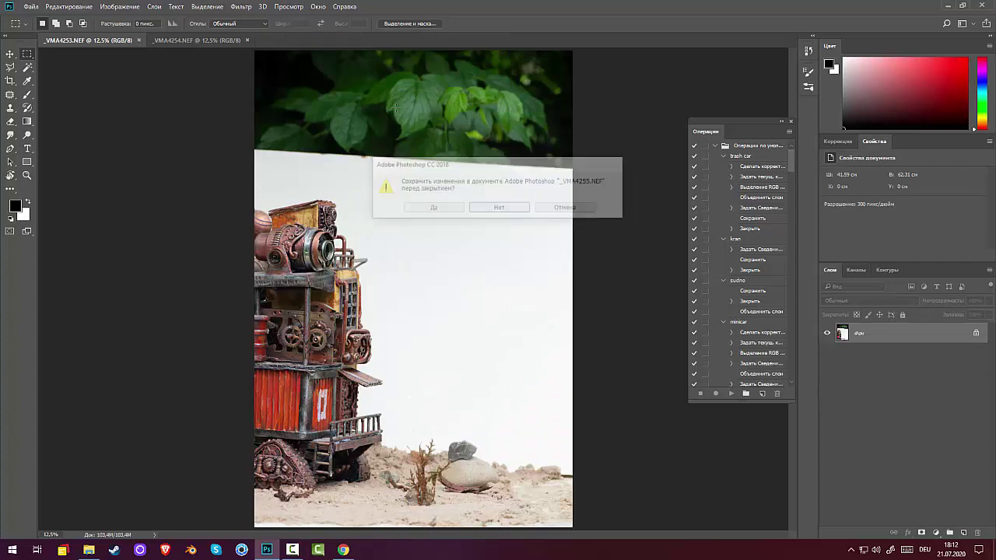
click(248, 40)
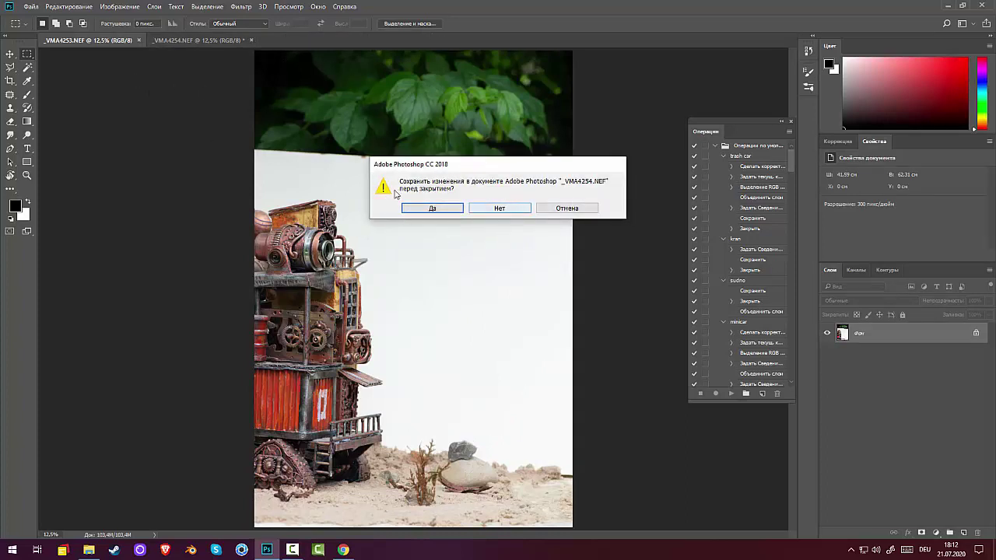
click(491, 206)
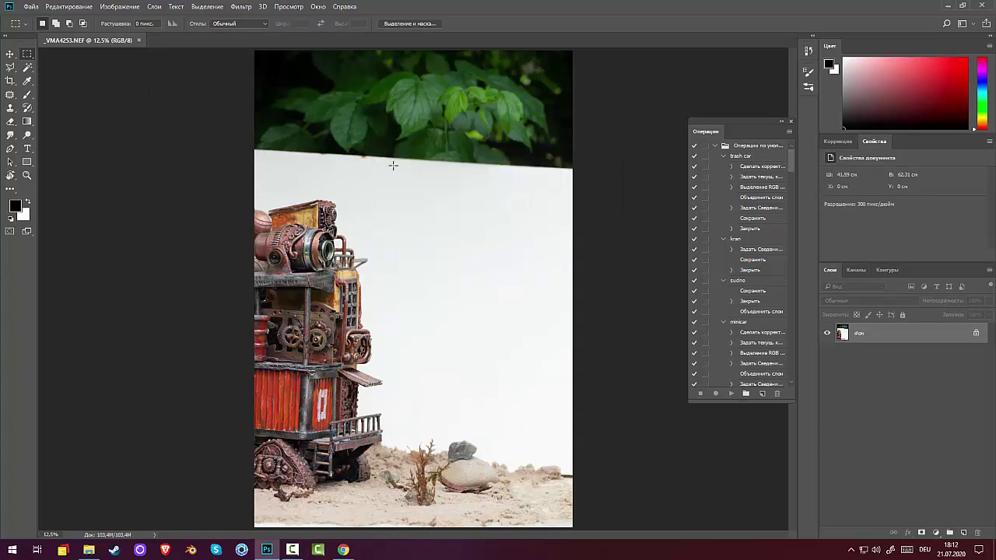
click(142, 40)
click(493, 208)
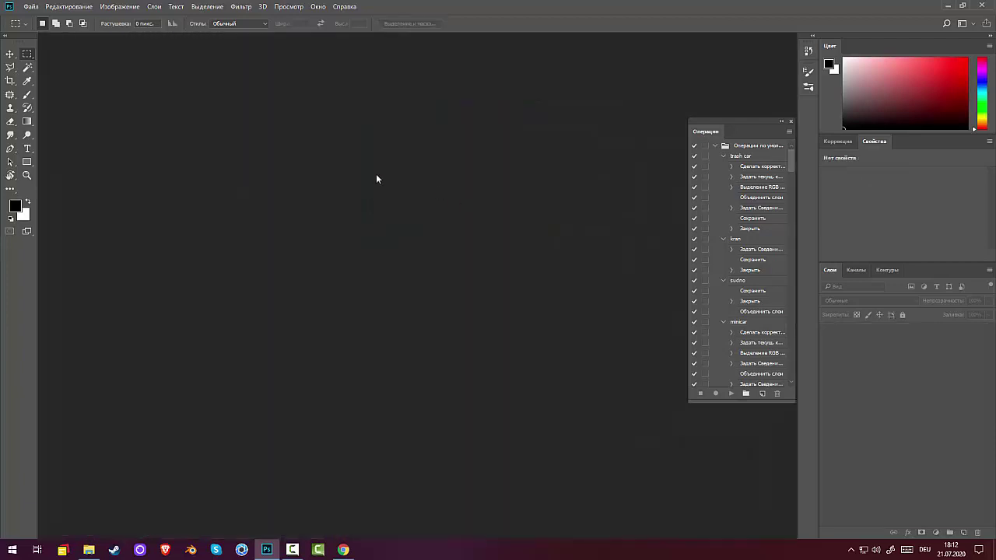
Open the vehicle photos from _VMA4239 through _VMA4276 in the 110D800E folder together in Camera Raw
click(29, 8)
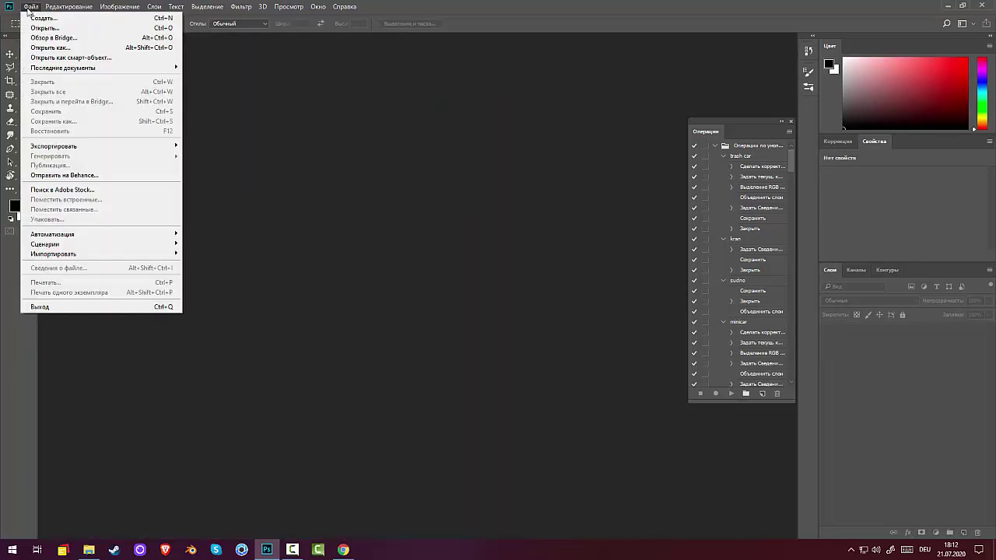
click(39, 28)
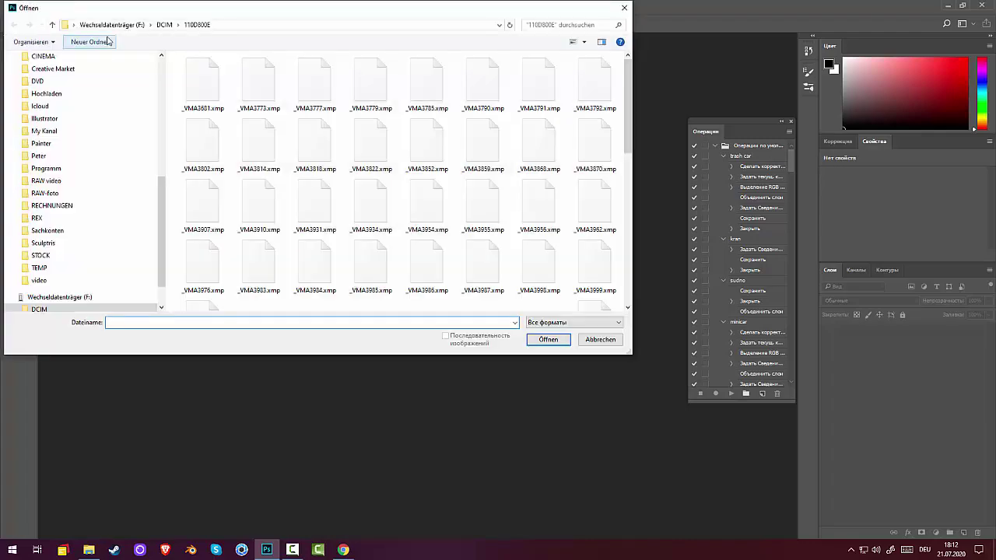
scroll(392, 144, down, 3)
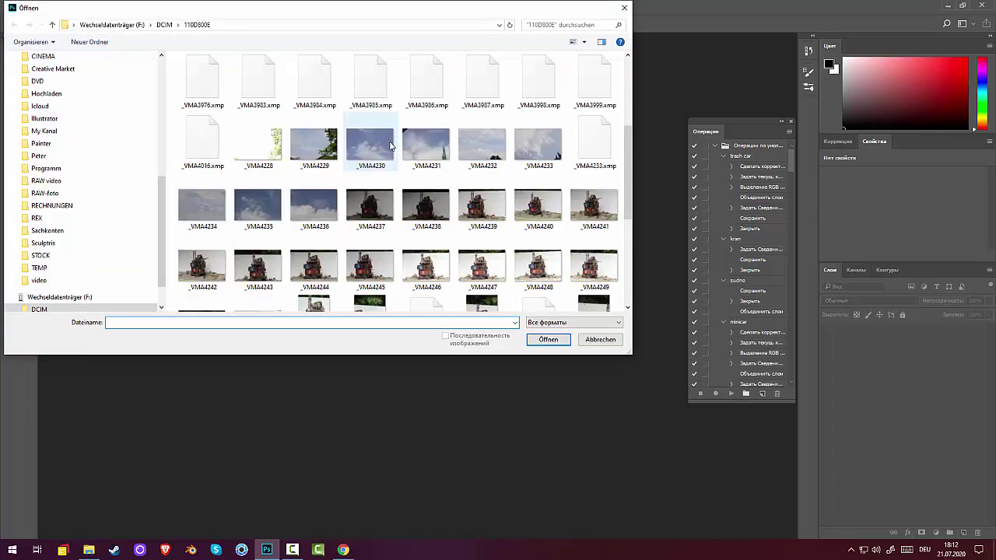
click(469, 206)
scroll(471, 218, down, 4)
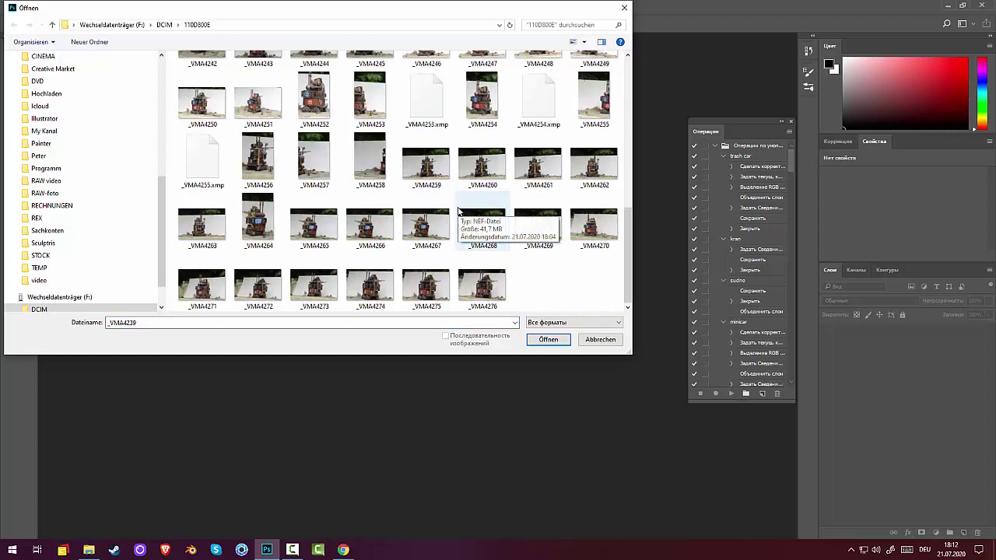
shift+click(497, 285)
click(548, 339)
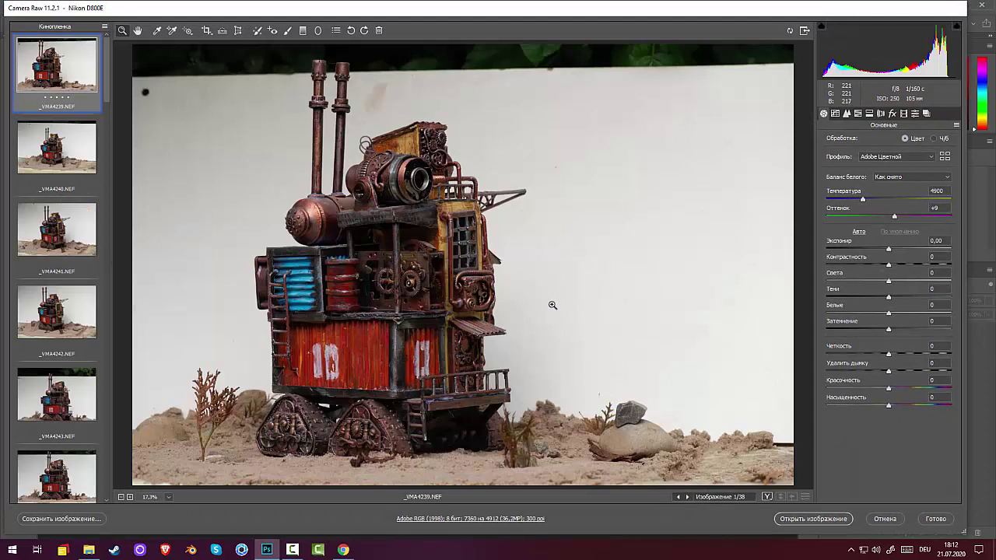
View the vehicle photos _VMA4271, _VMA4263 and _VMA4265 to compare the model's different sides
scroll(95, 231, down, 10)
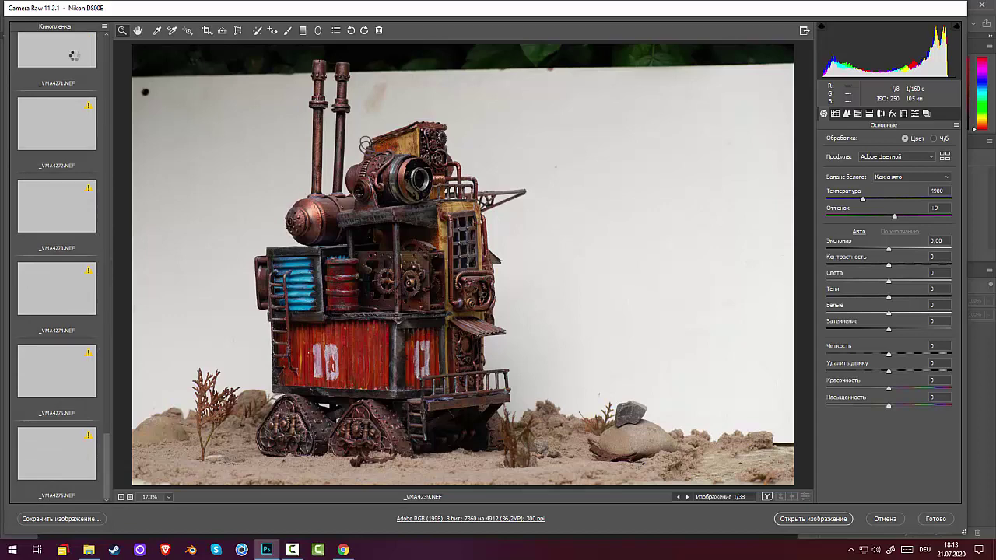
click(57, 50)
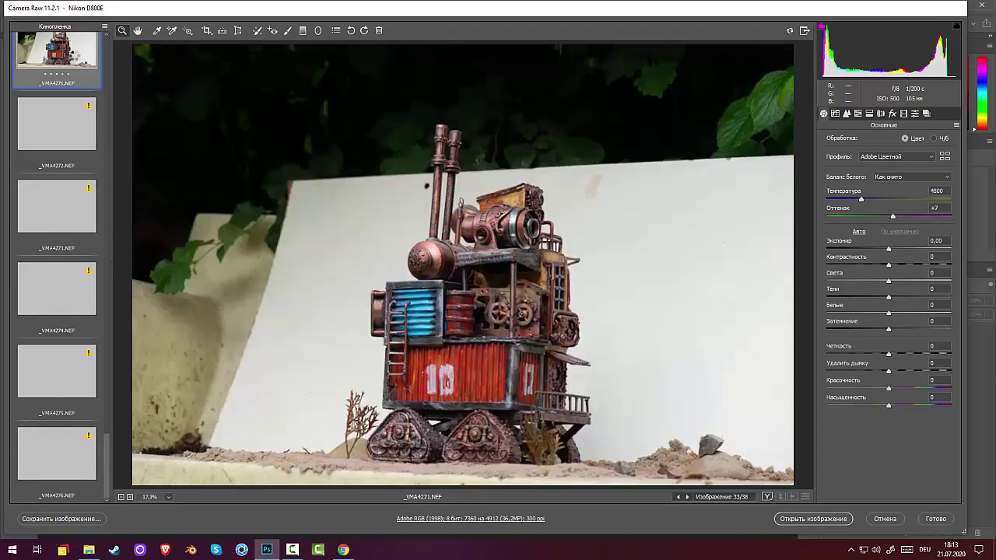
scroll(57, 233, up, 5)
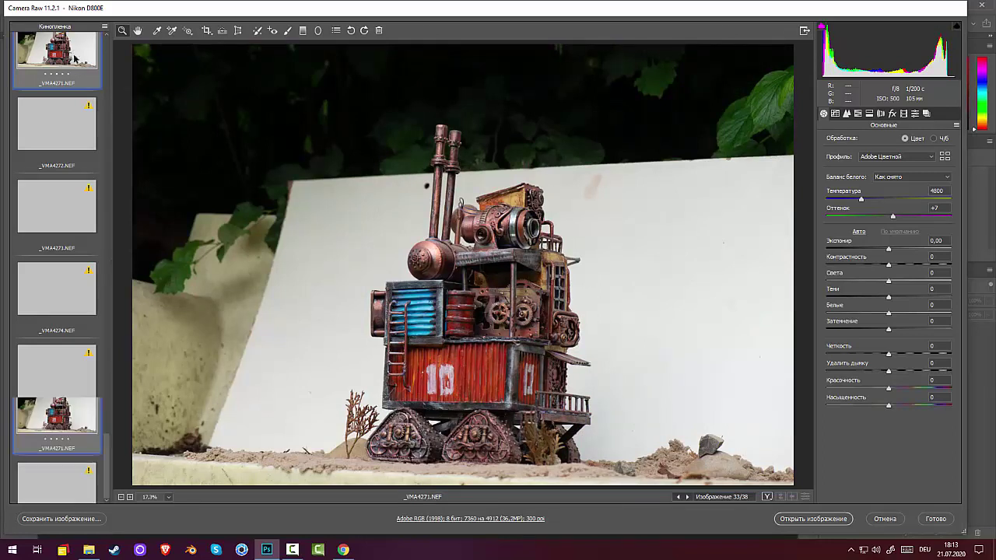
click(65, 91)
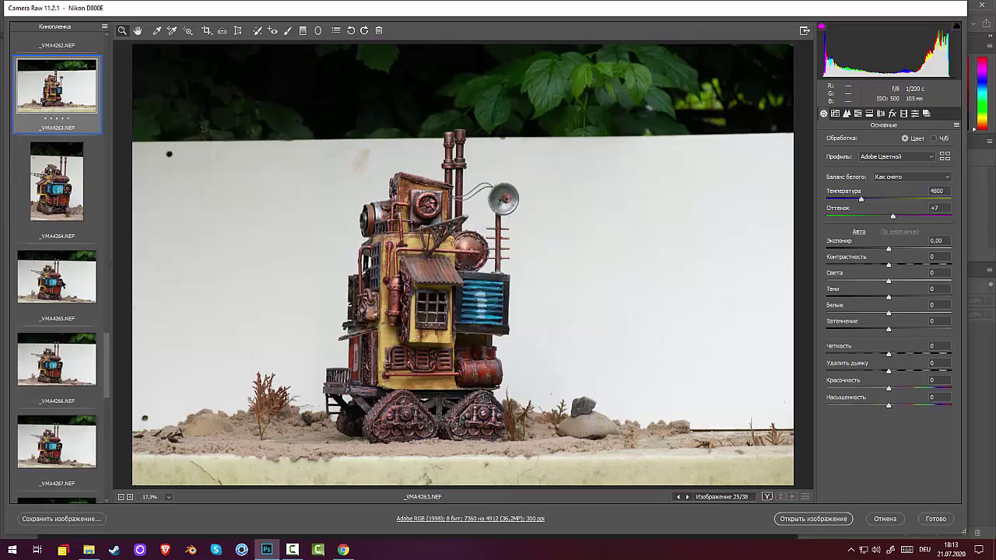
click(62, 292)
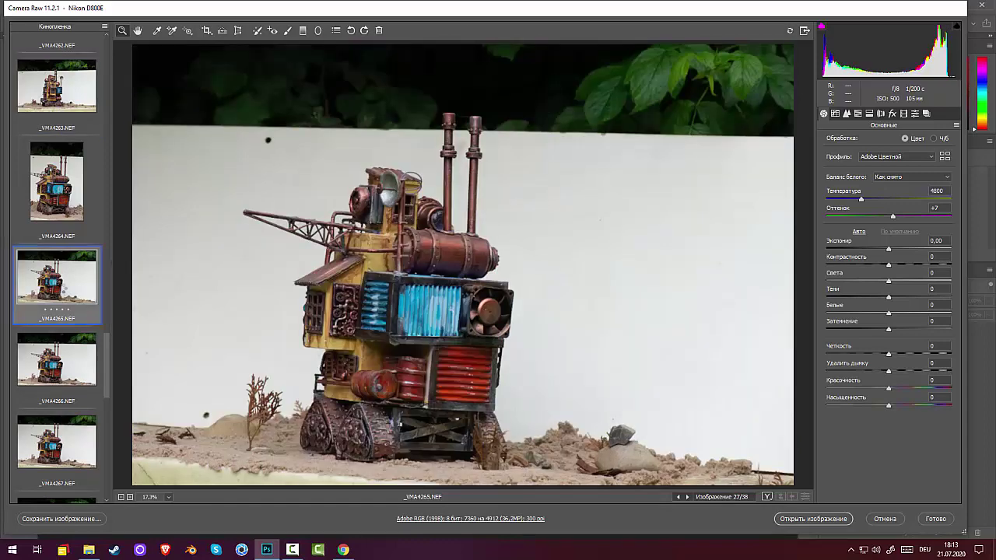
View the vehicle photos _VMA4266, _VMA4267, _VMA4256, _VMA4276, _VMA4247 and _VMA4248 to compare the model's angles and framing
click(53, 349)
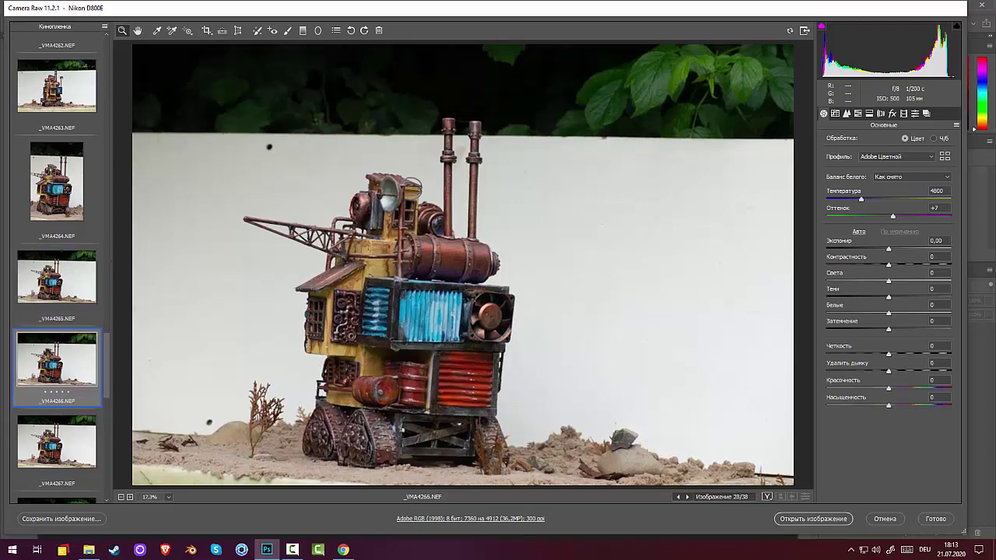
click(43, 436)
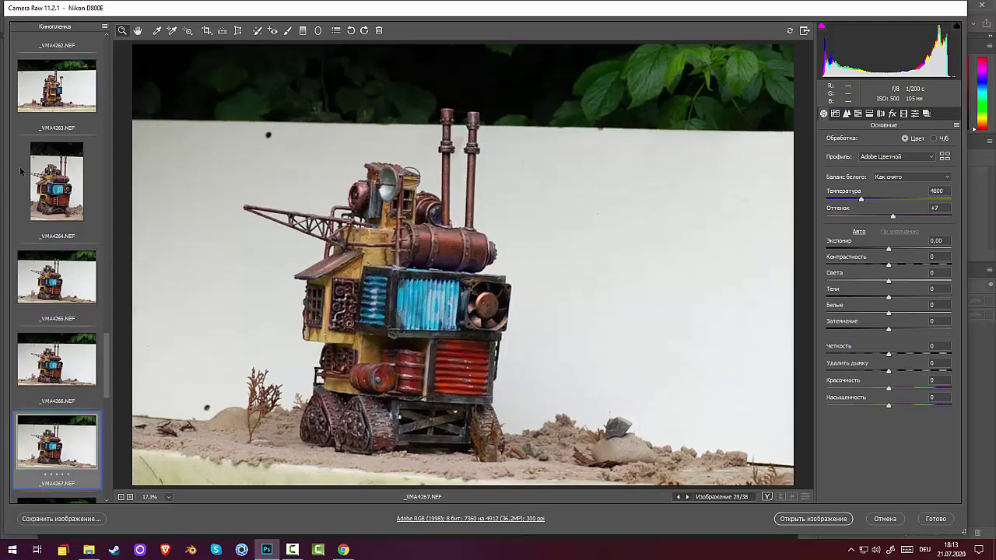
scroll(56, 194, up, 5)
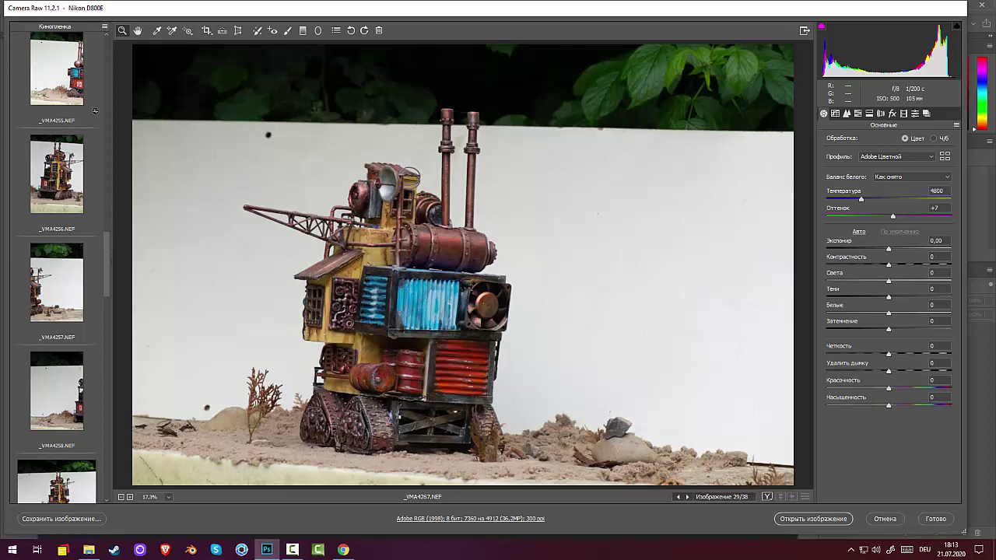
click(61, 179)
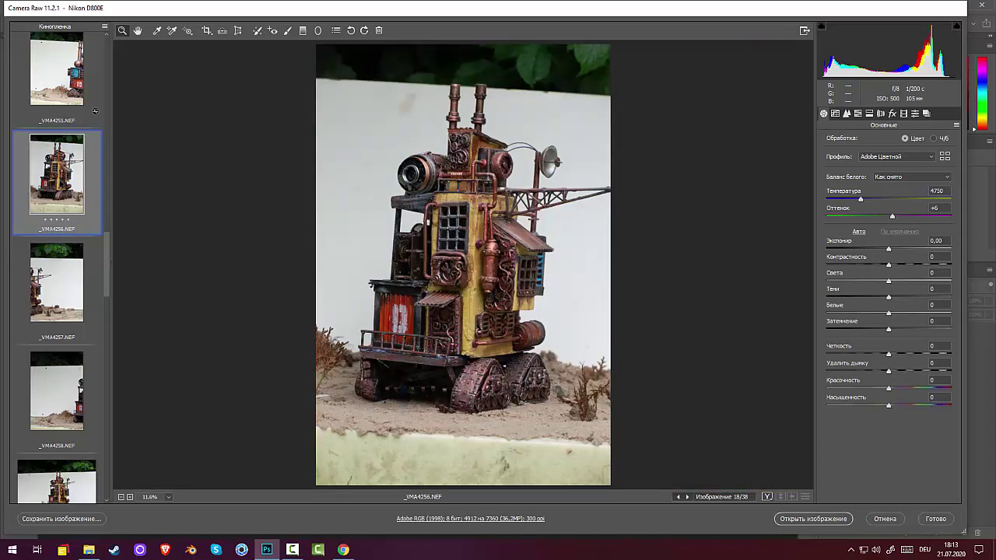
scroll(54, 203, down, 10)
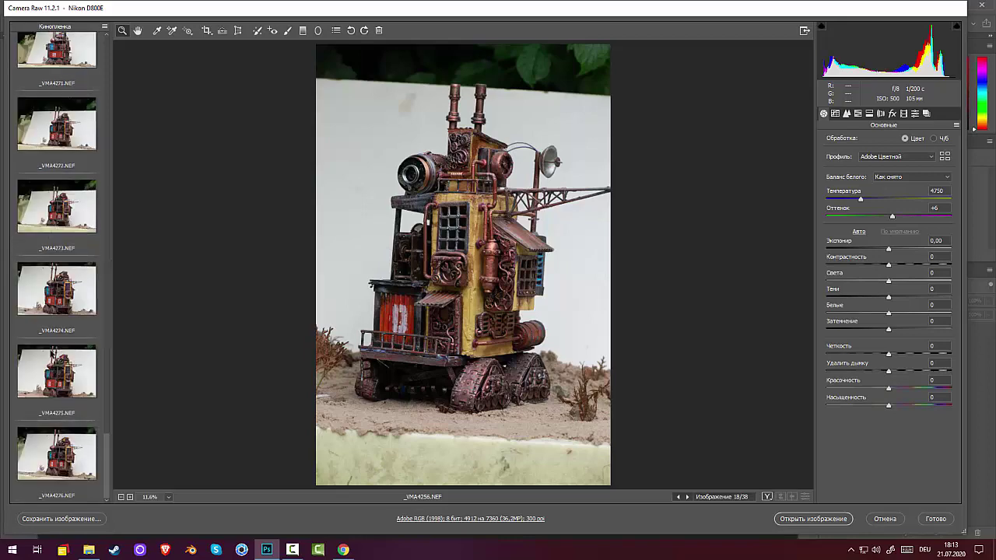
click(63, 466)
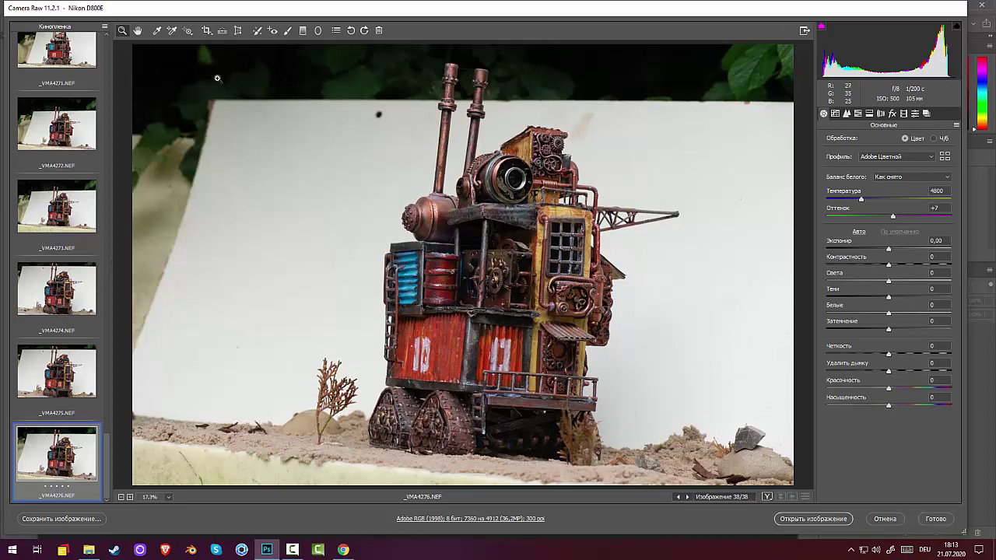
scroll(46, 382, up, 5)
scroll(49, 378, up, 8)
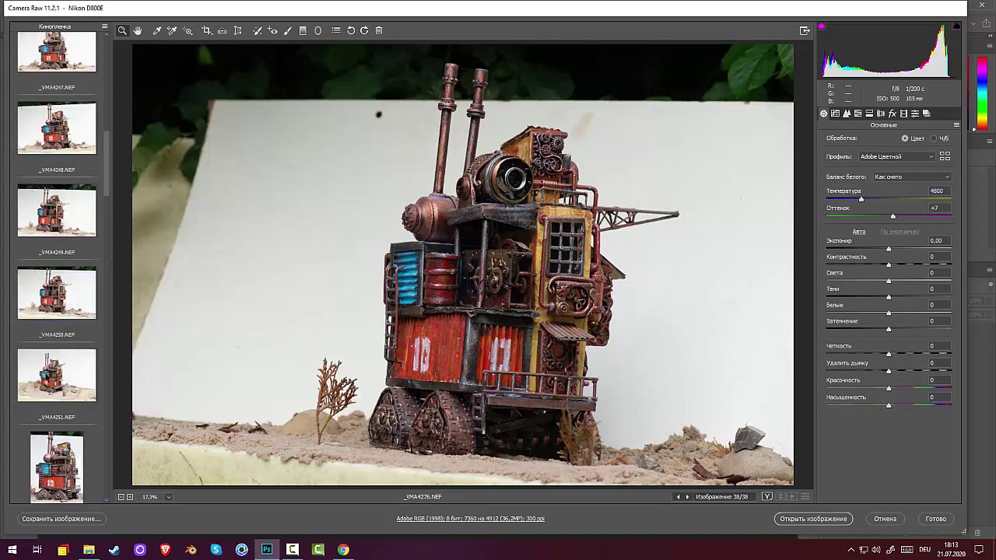
click(57, 77)
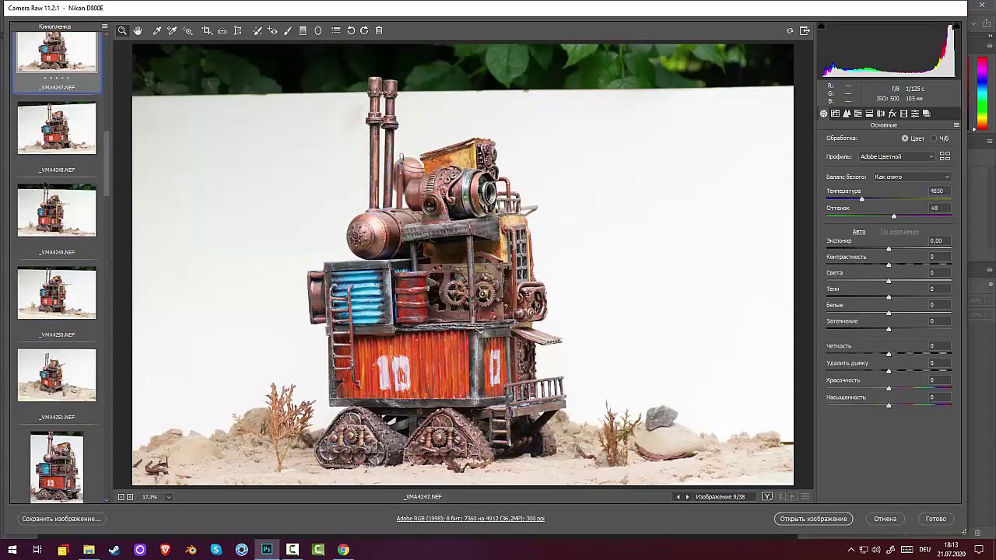
click(66, 130)
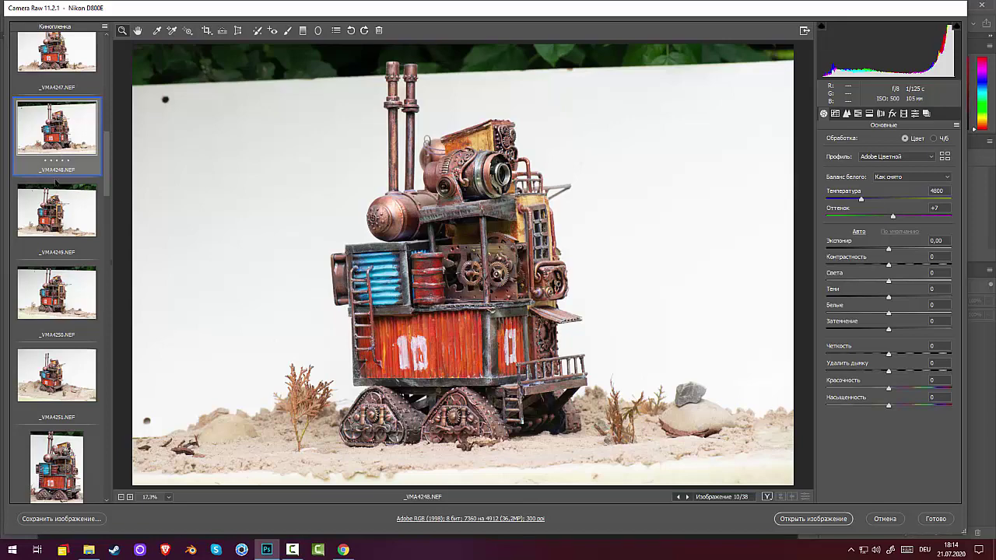
Lower the exposure of photo _VMA4249 to -0.40 and rate it five stars
click(53, 212)
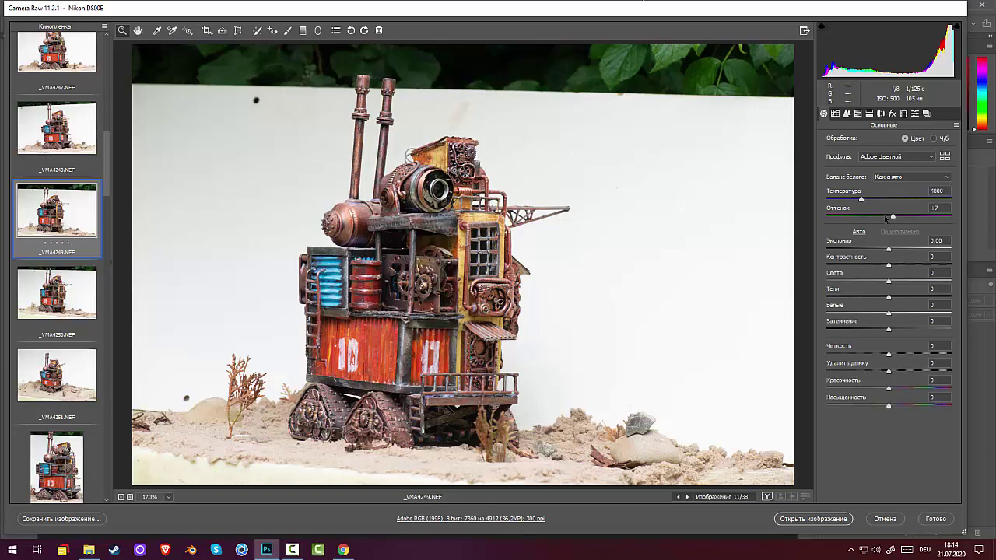
drag(888, 254, 885, 252)
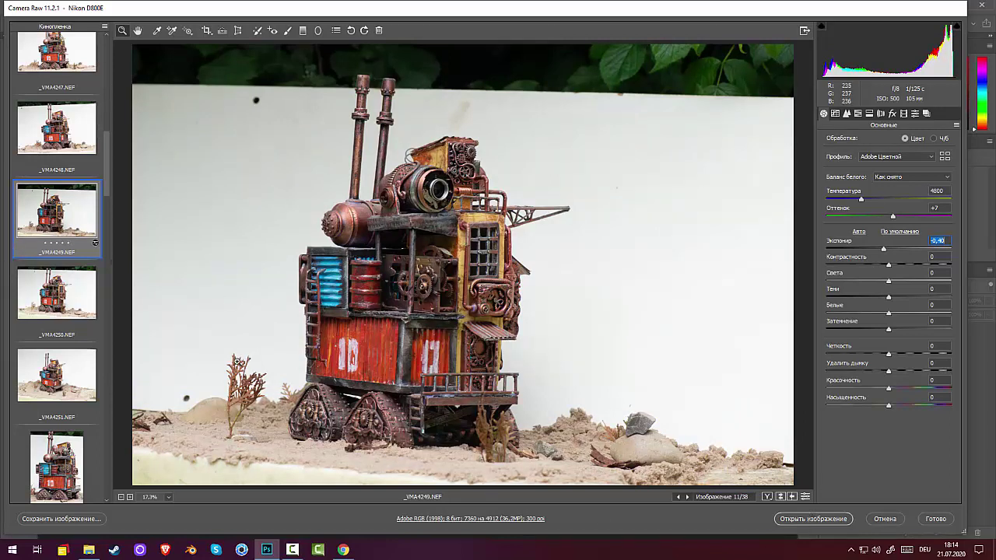
click(72, 244)
View the vehicle photos _VMA4250, _VMA4251, _VMA4252 and _VMA4261 for further candidates
click(67, 301)
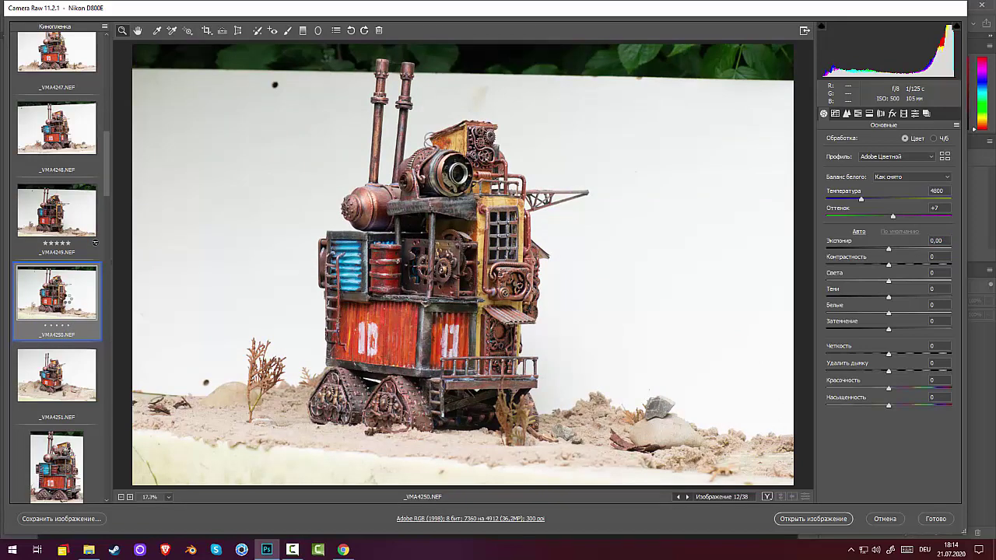
click(62, 376)
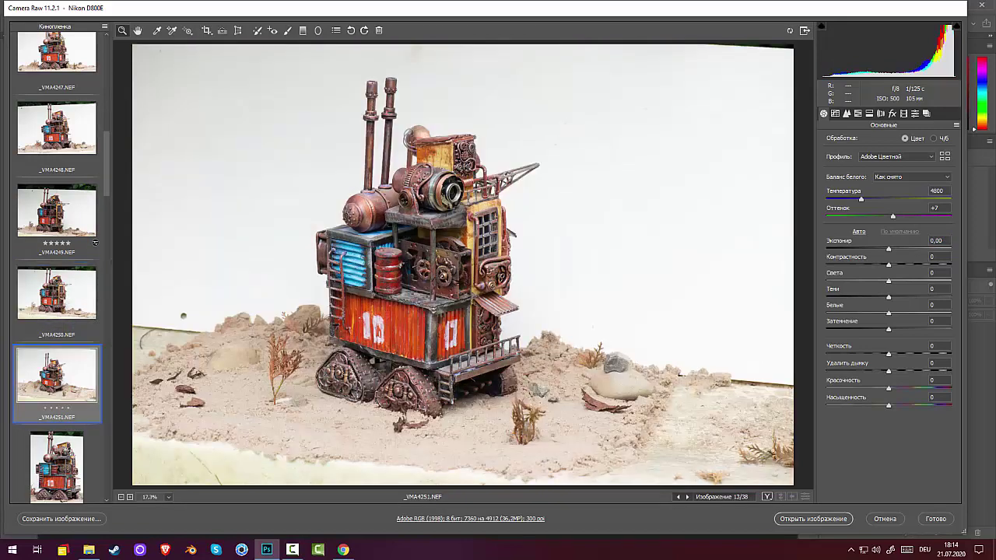
click(56, 467)
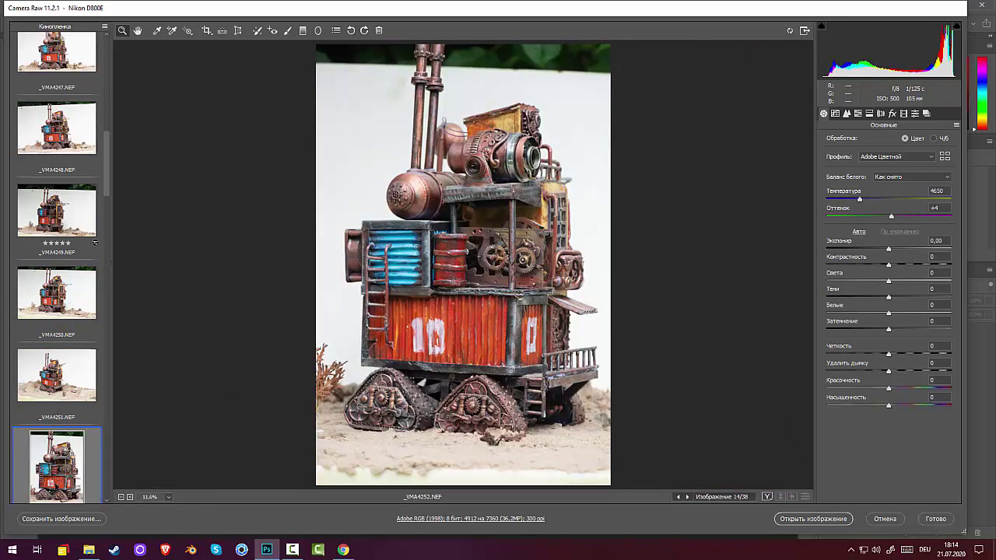
scroll(56, 483, down, 5)
click(56, 287)
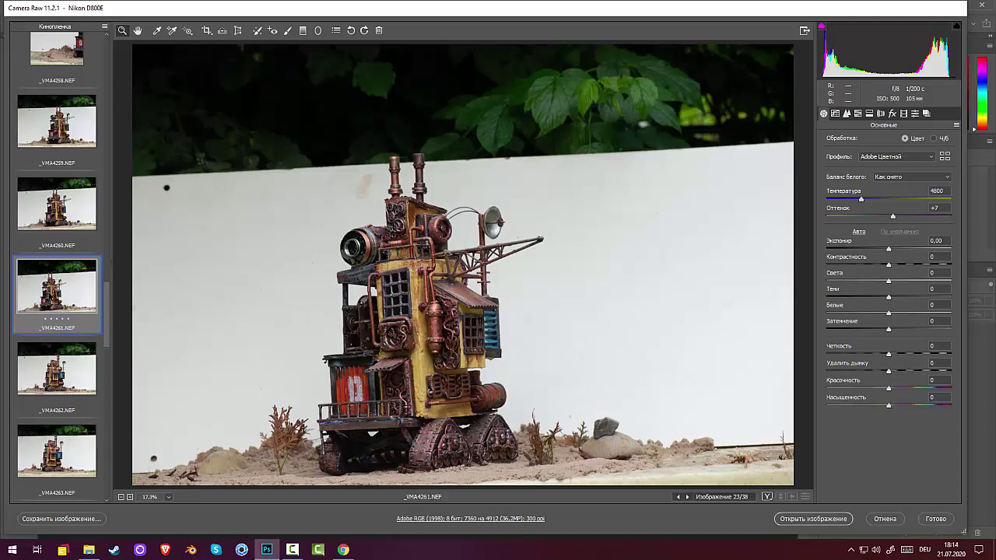
scroll(66, 132, up, 10)
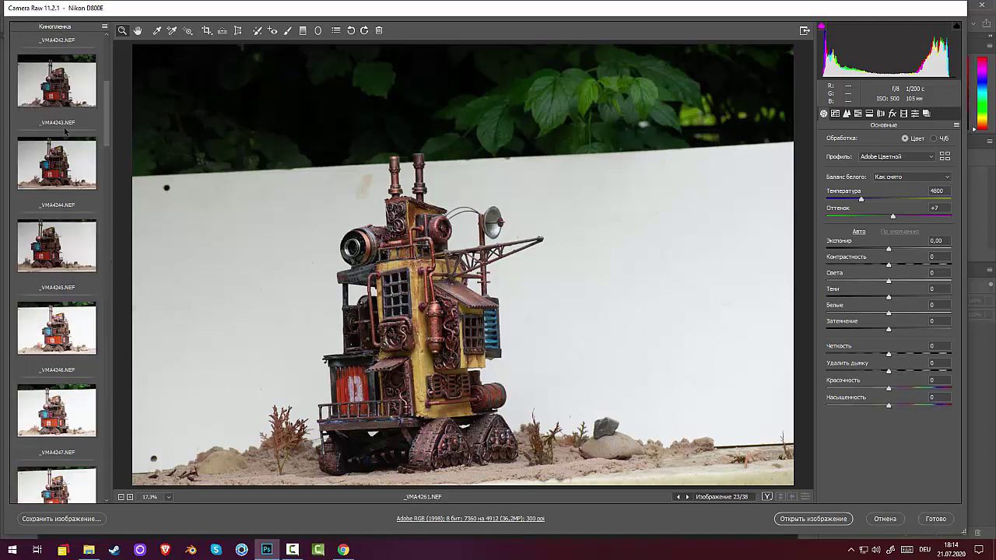
Select only the rated photo in the filmstrip and open it for editing
click(105, 27)
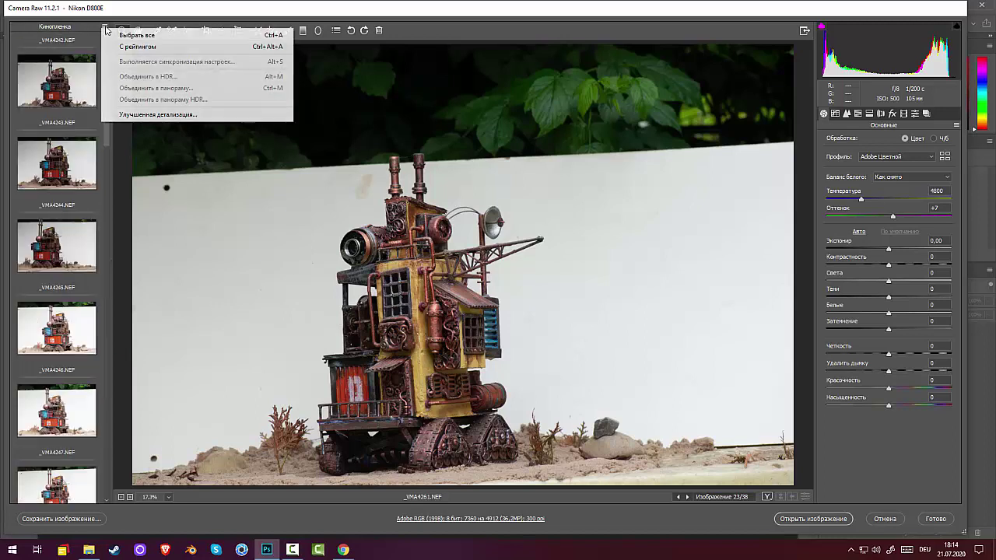
click(138, 47)
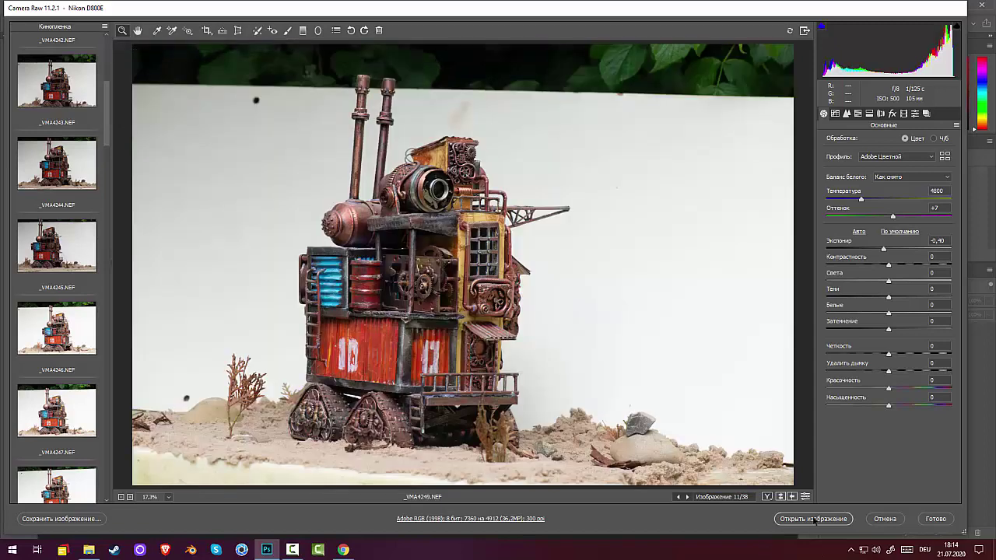
click(813, 519)
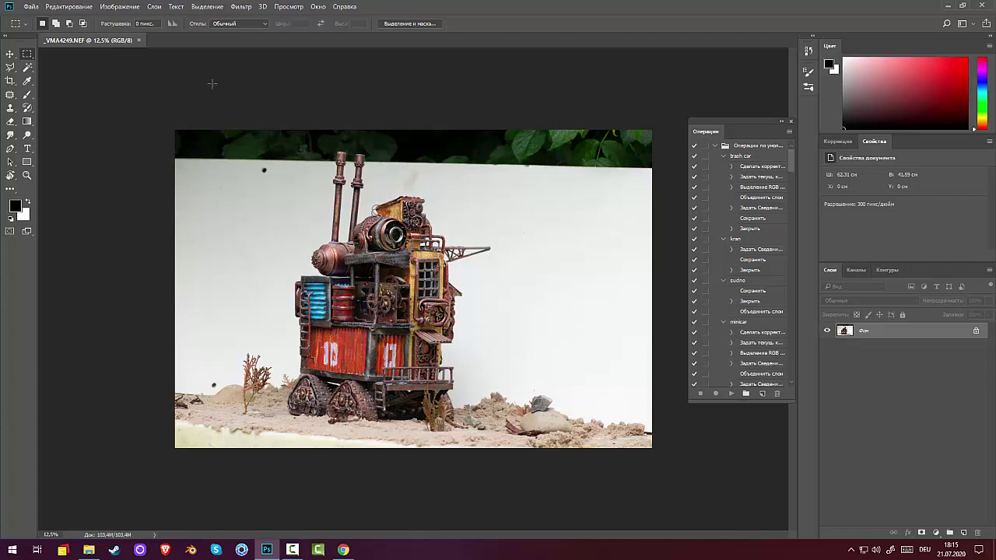
Try straightening and cropping the vehicle photo along the ground line with about -3.5° rotation, and undo the crop
click(10, 81)
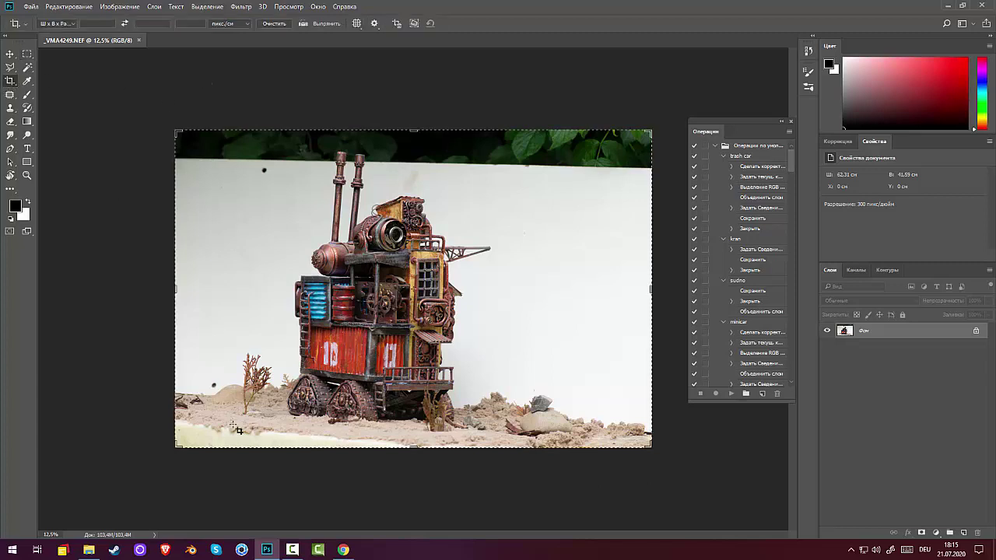
click(323, 23)
drag(177, 393, 671, 438)
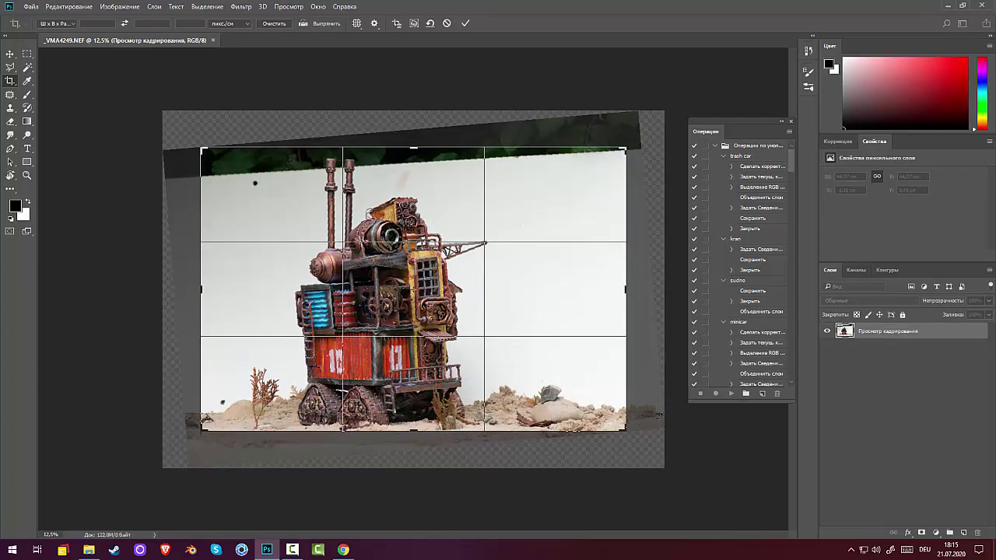
drag(645, 151, 645, 158)
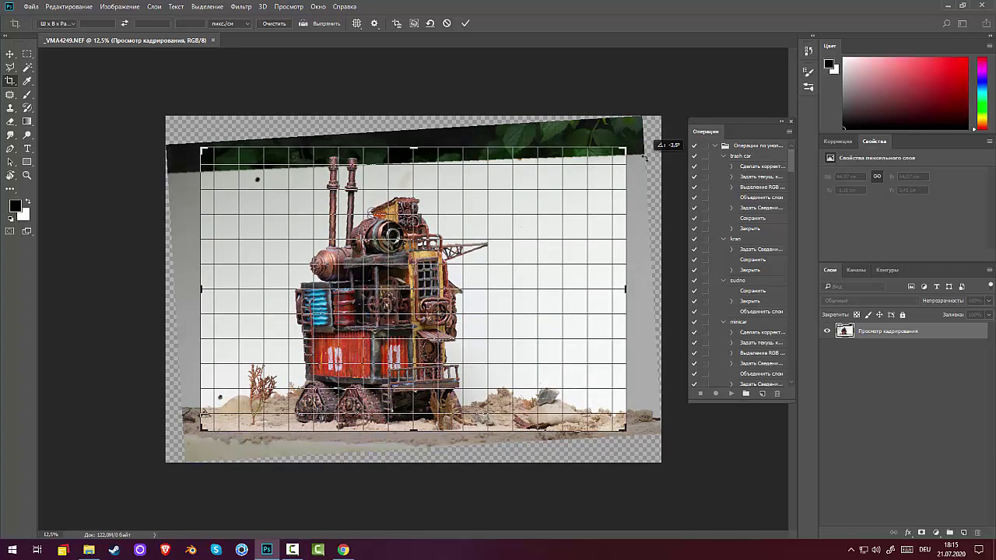
drag(645, 158, 646, 158)
key(Return)
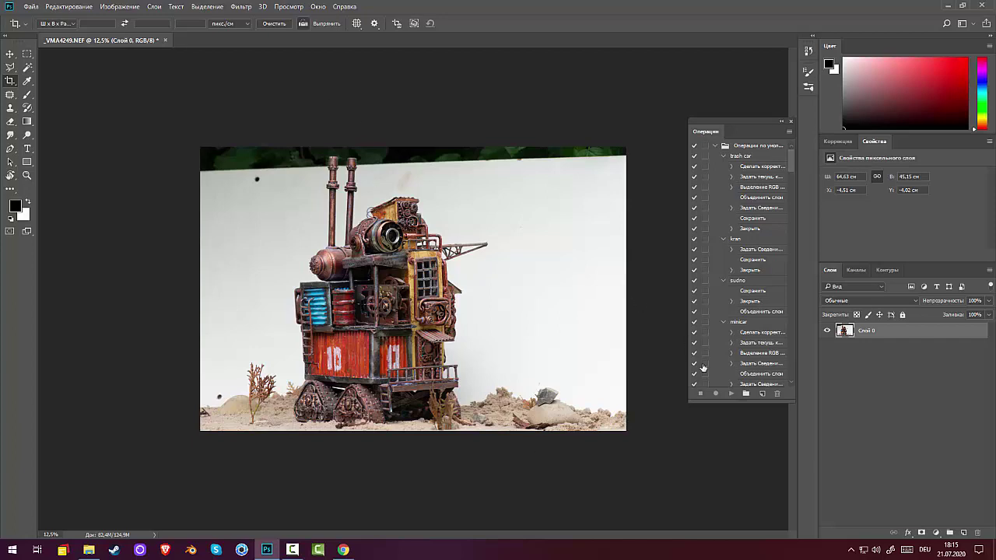
key(ctrl+z)
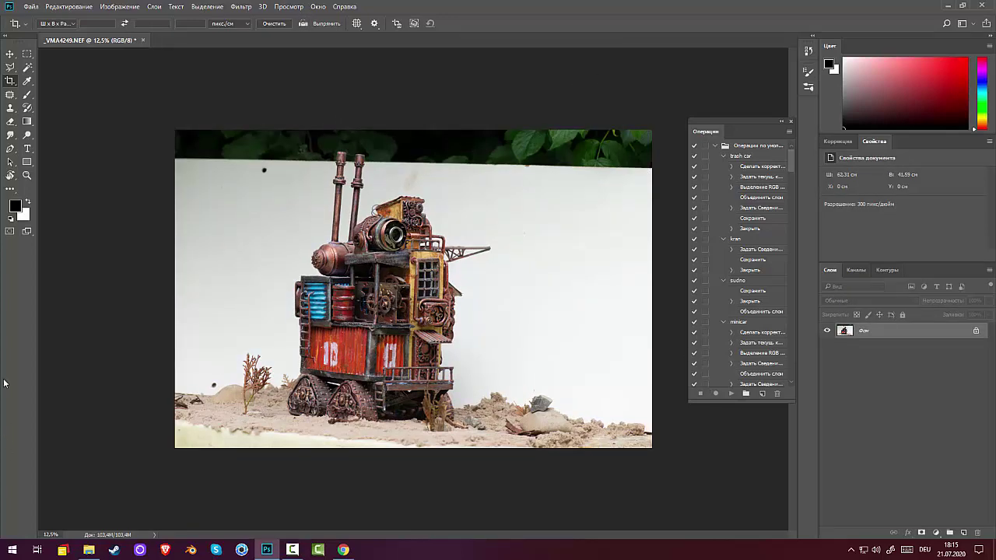
Outline the pale slab edge in the photo's lower-left corner with a 30 px feathered polygonal lasso and fill it content-aware at 100% opacity
click(10, 68)
click(178, 411)
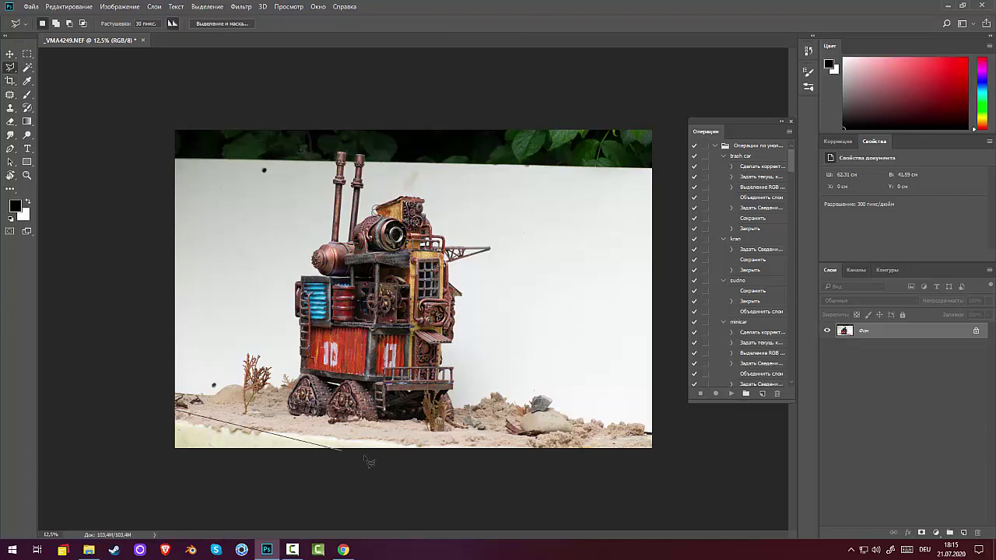
click(450, 449)
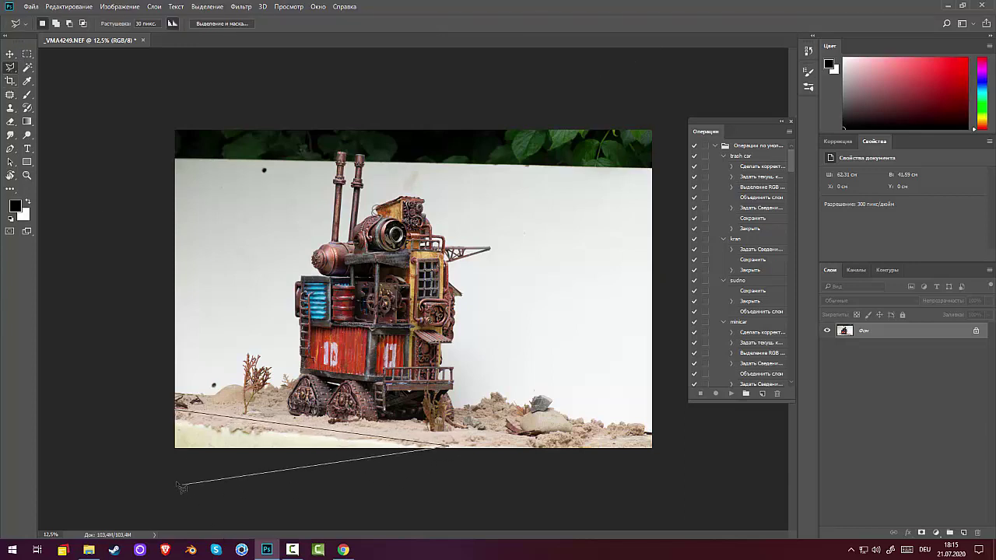
click(152, 472)
click(150, 412)
click(179, 412)
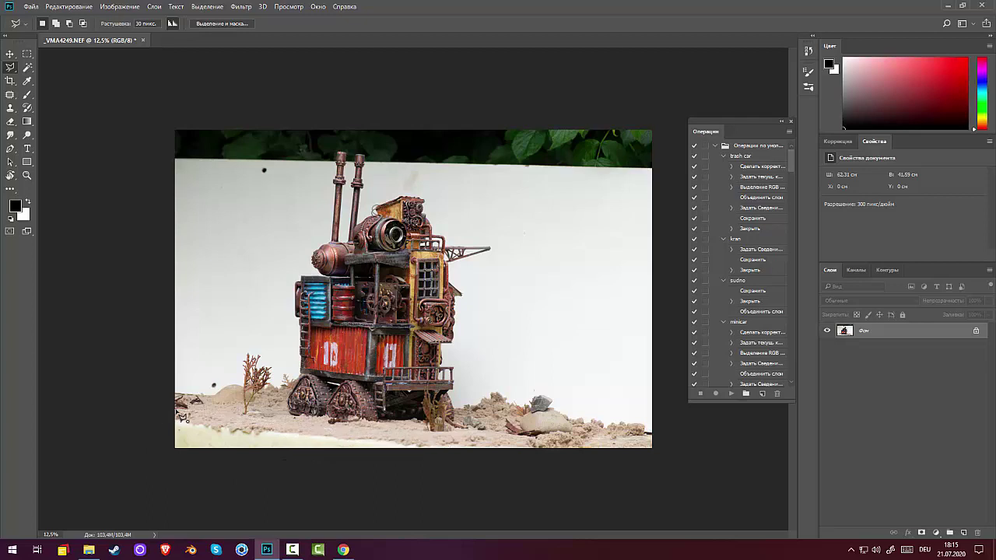
right_click(231, 426)
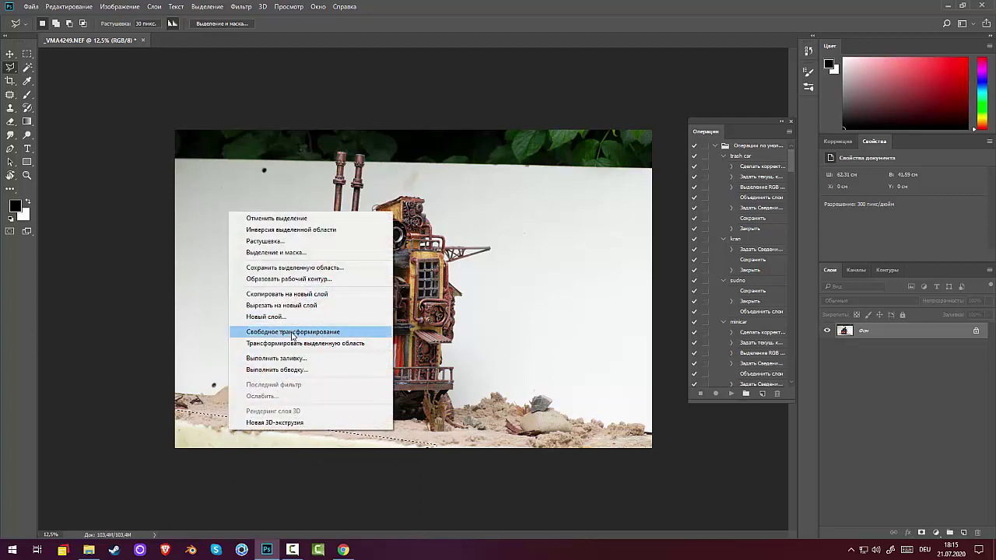
click(292, 362)
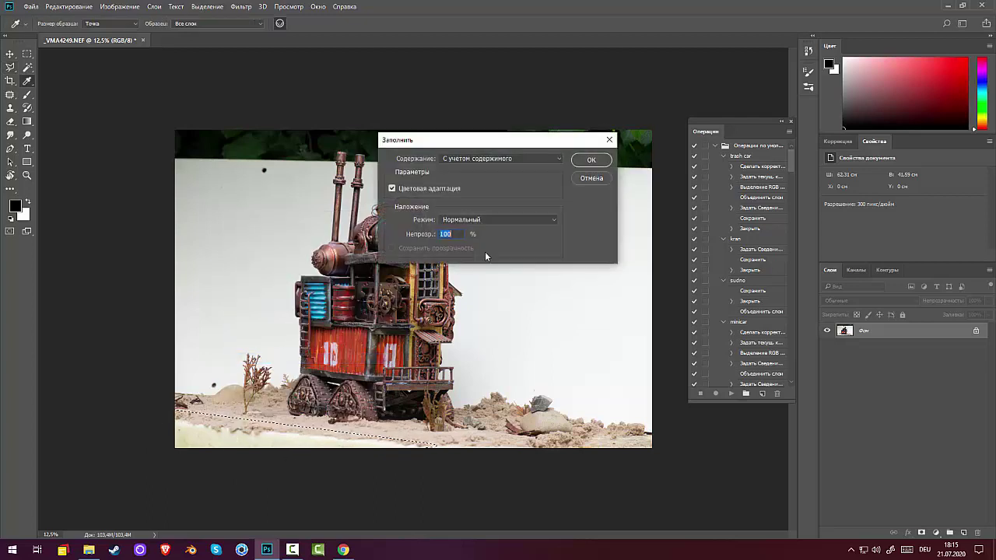
click(591, 159)
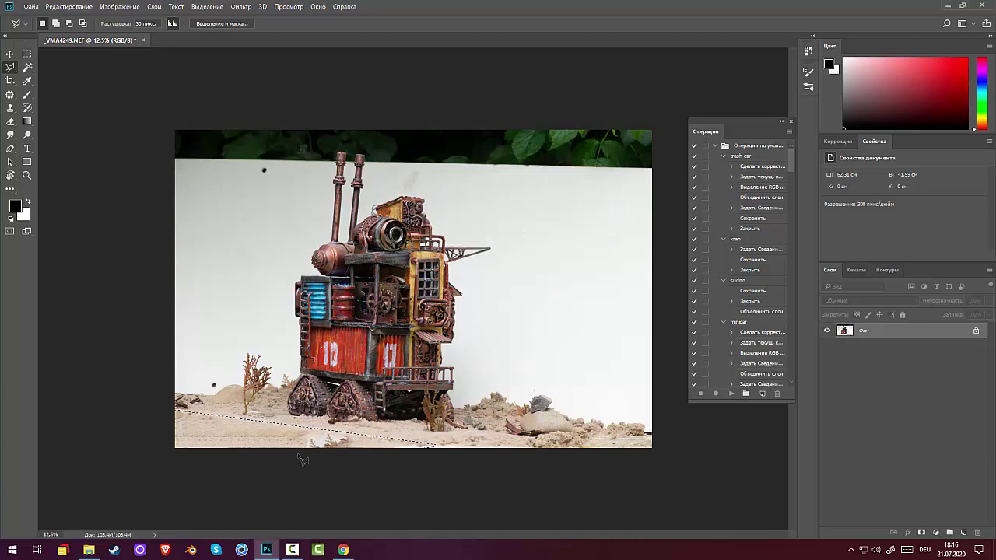
Select the strip along the photo's lower-left edge with a rectangular marquee, fill it content-aware at 100% opacity, and deselect
drag(369, 460, 371, 501)
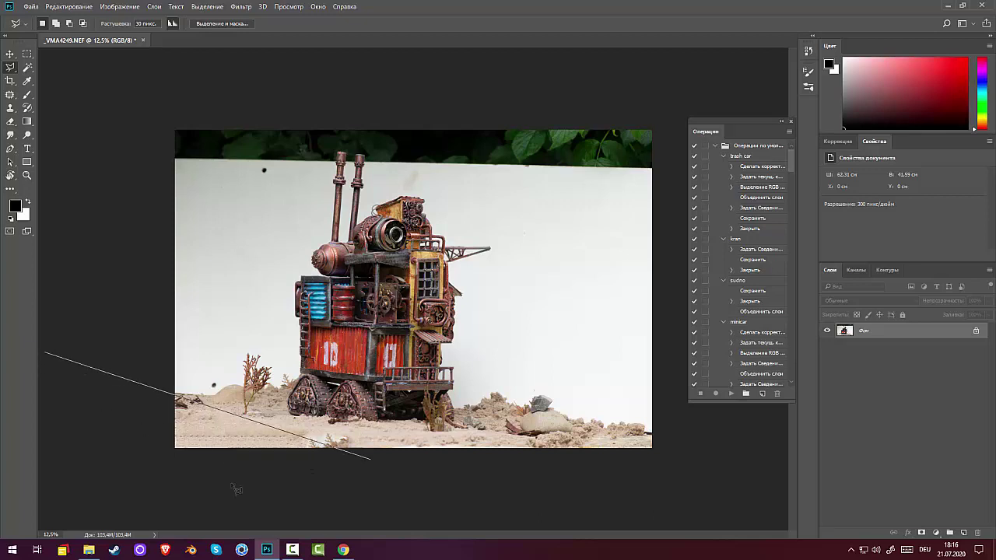
click(372, 460)
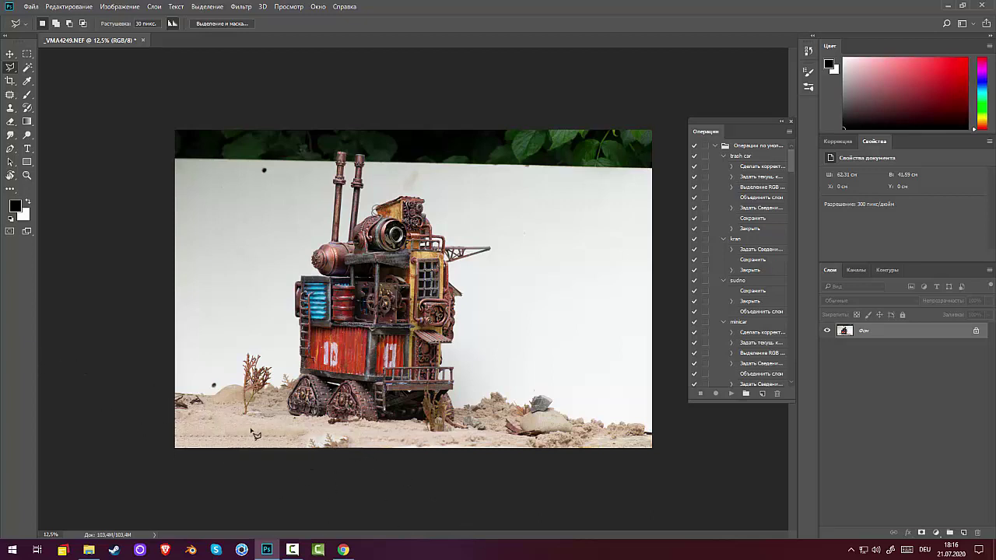
click(27, 54)
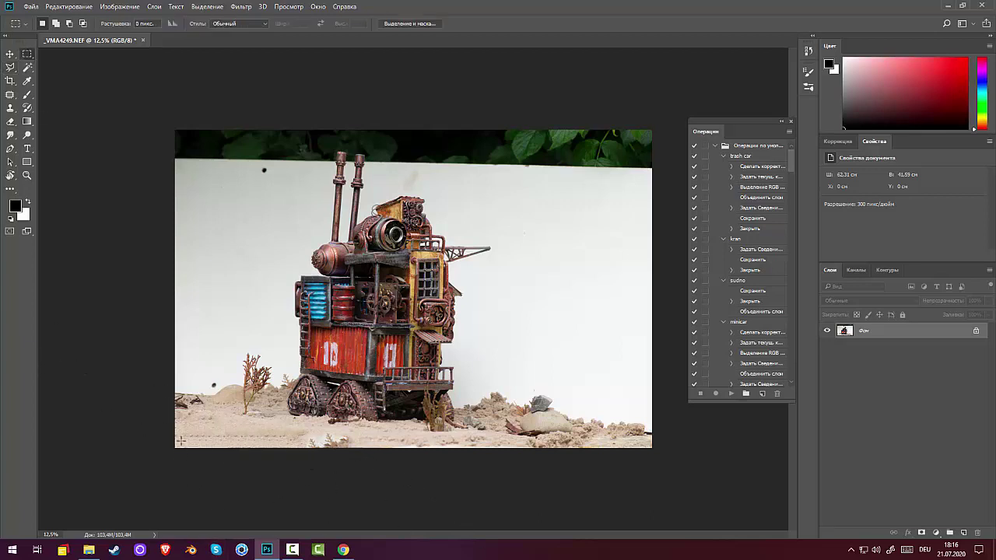
drag(174, 442, 386, 461)
right_click(371, 185)
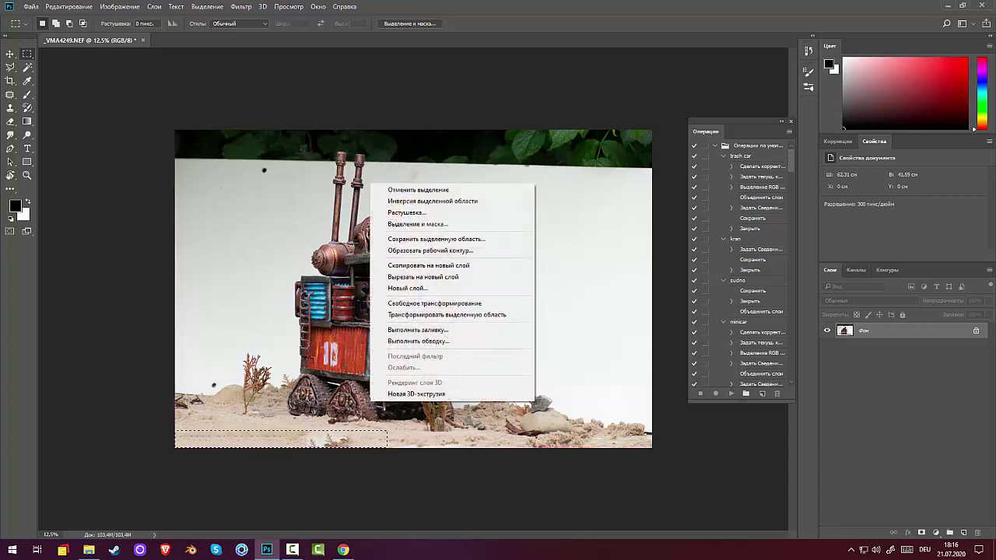
click(375, 330)
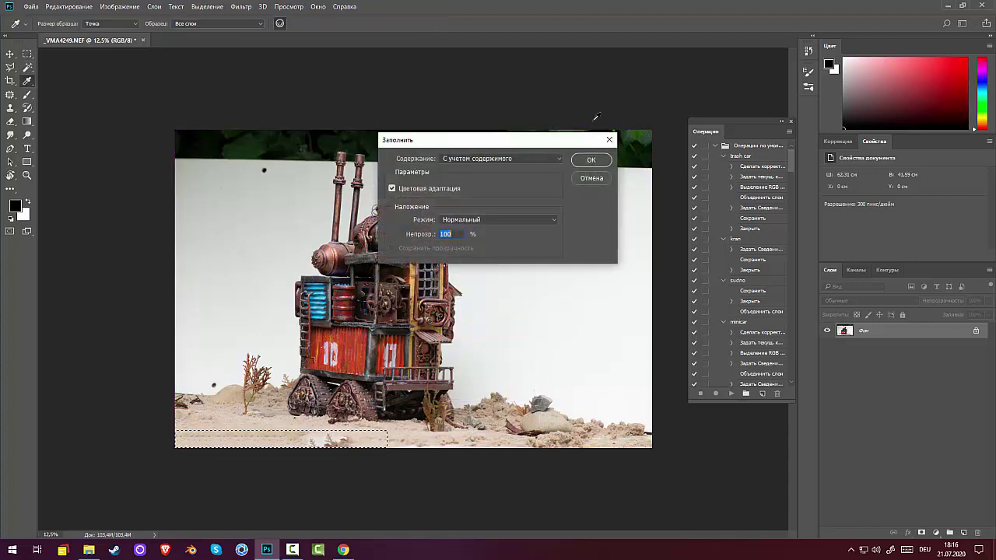
click(591, 159)
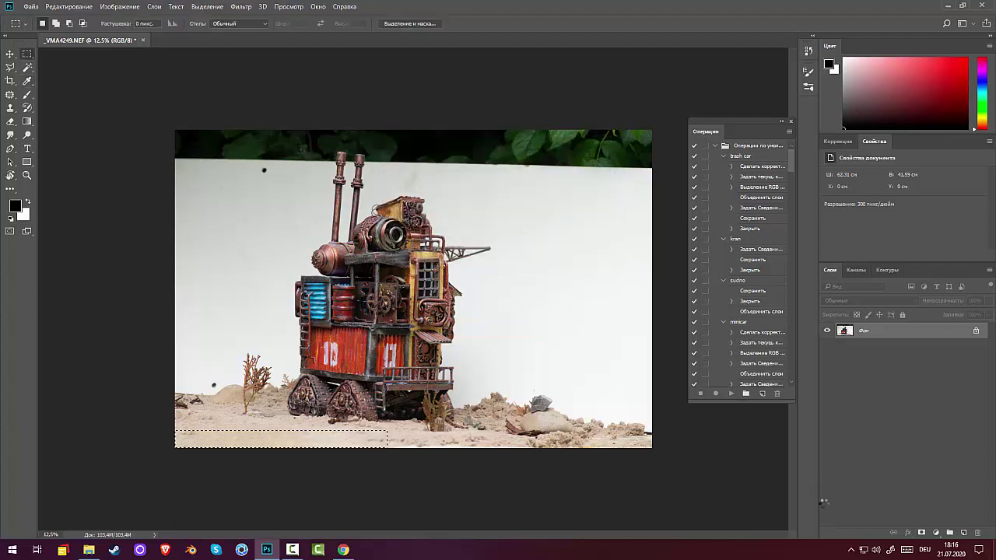
key(ctrl+d)
click(10, 80)
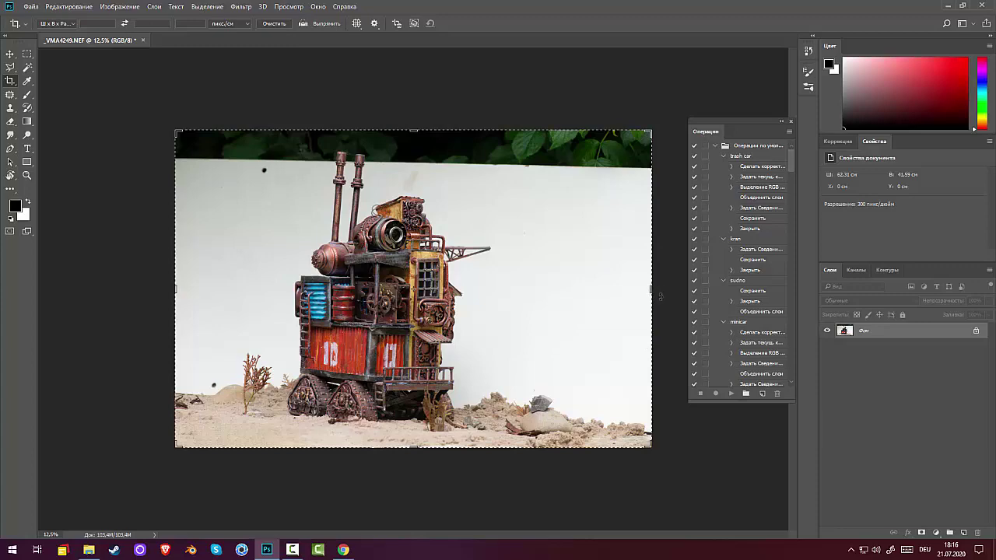
drag(660, 297, 664, 292)
key(Return)
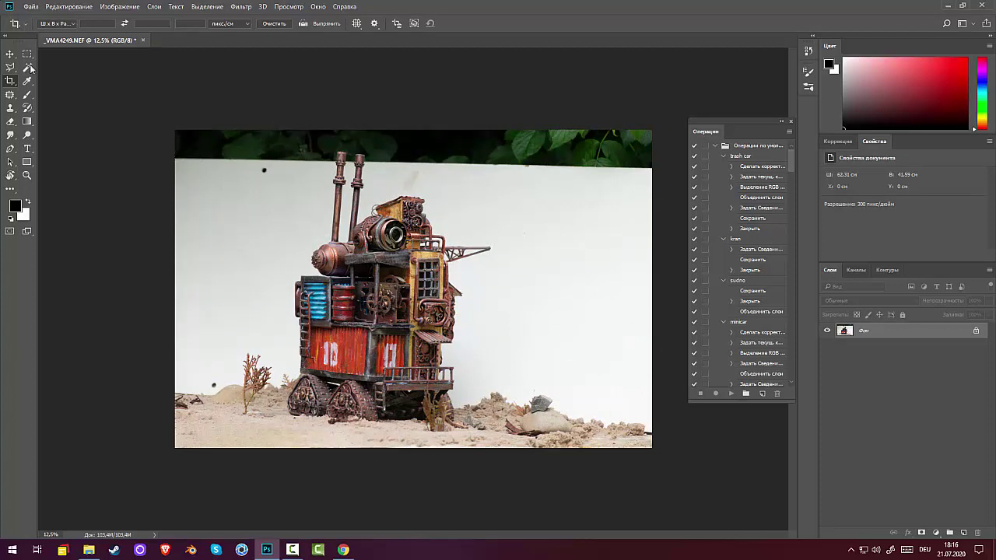
click(10, 81)
Unlock the background layer and free-transform it with about -0.4° vertical and 1.5° horizontal skew, enlarged to about 64.5 × 42.6 cm
click(974, 331)
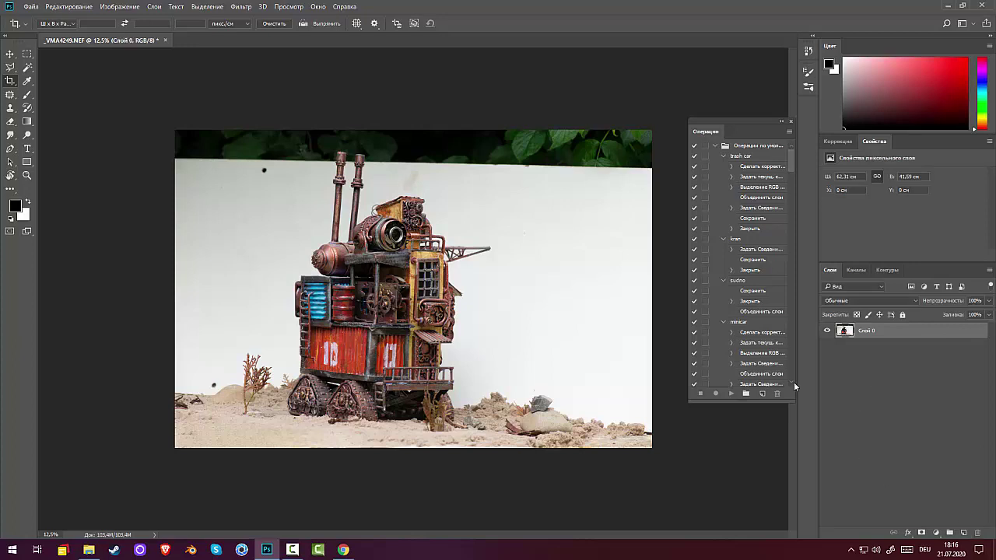
key(ctrl+t)
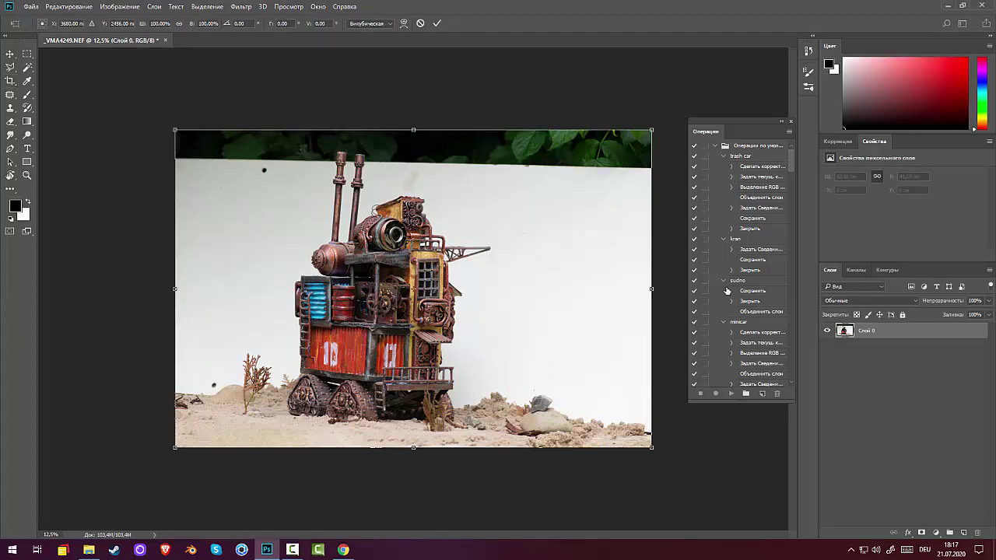
drag(651, 289, 652, 285)
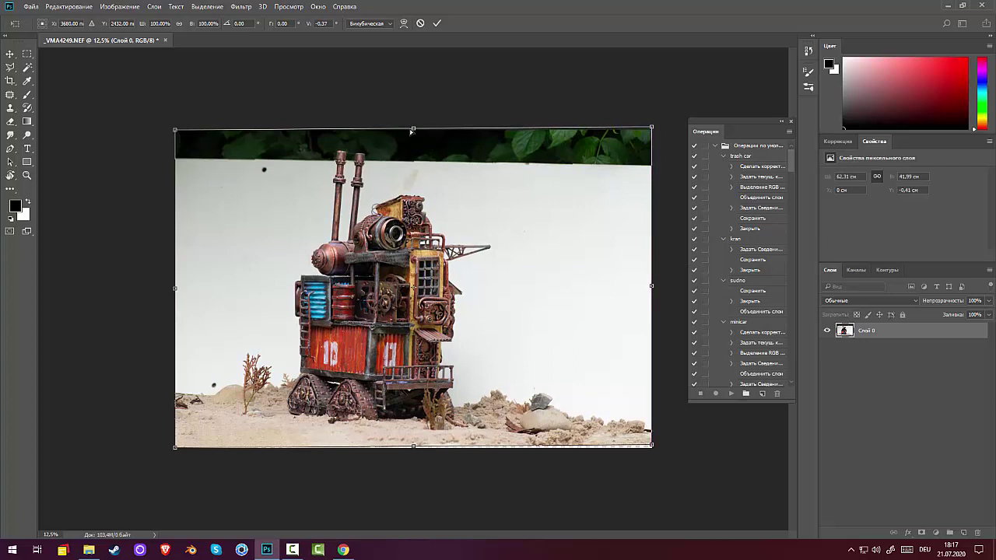
drag(413, 129, 403, 129)
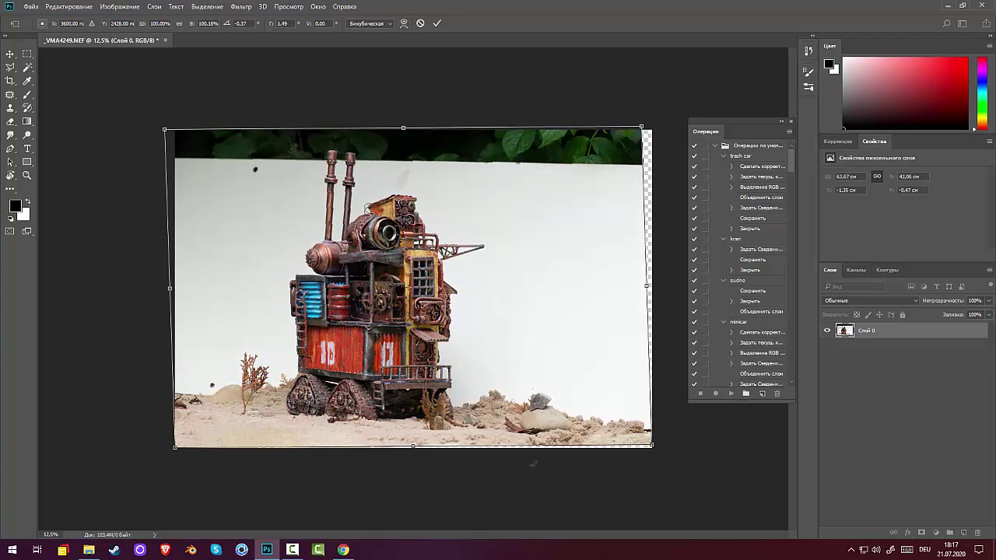
drag(660, 426, 658, 423)
double_click(532, 387)
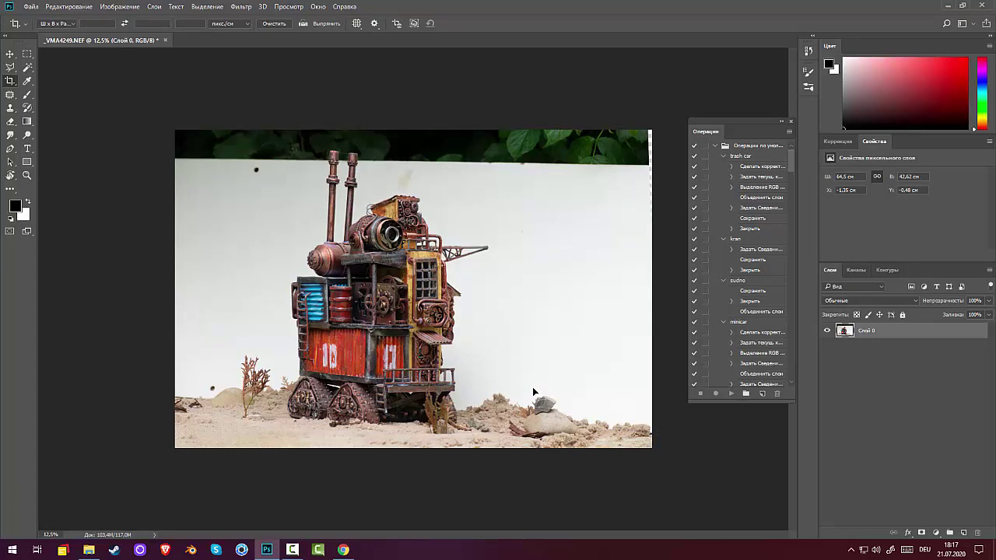
Examine the transformed vehicle's gears, pipes and window grille up close at 50% and 33% magnification
key(ctrl+minus)
key(ctrl+minus)
key(ctrl+plus)
key(ctrl+plus)
key(ctrl+plus)
key(ctrl+plus)
key(ctrl+plus)
key(ctrl+plus)
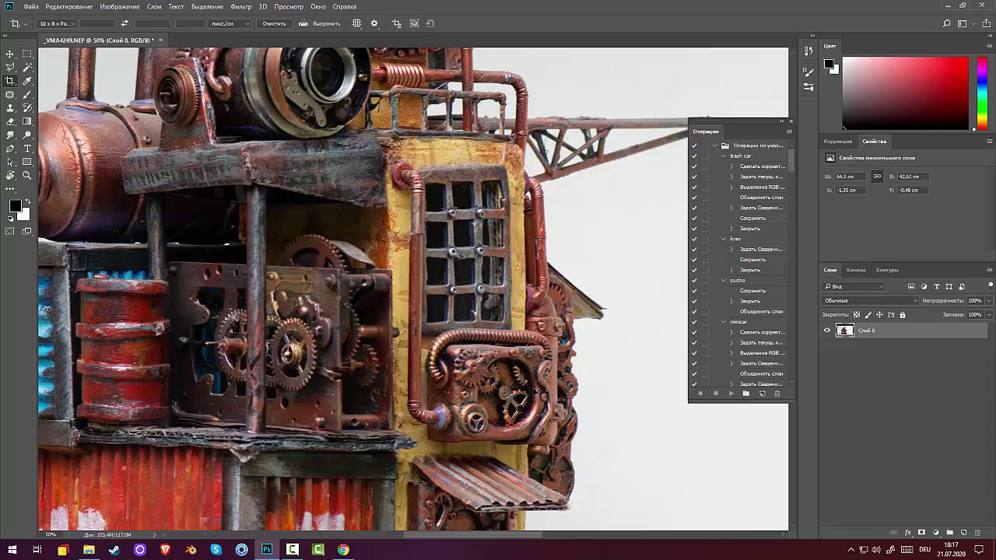
key(ctrl+minus)
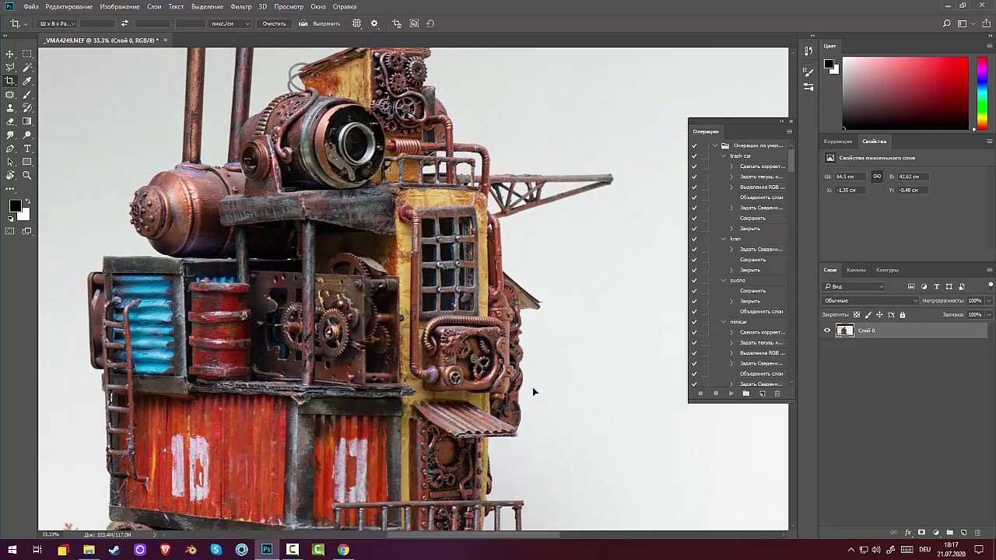
key(ctrl+minus)
key(ctrl+minus)
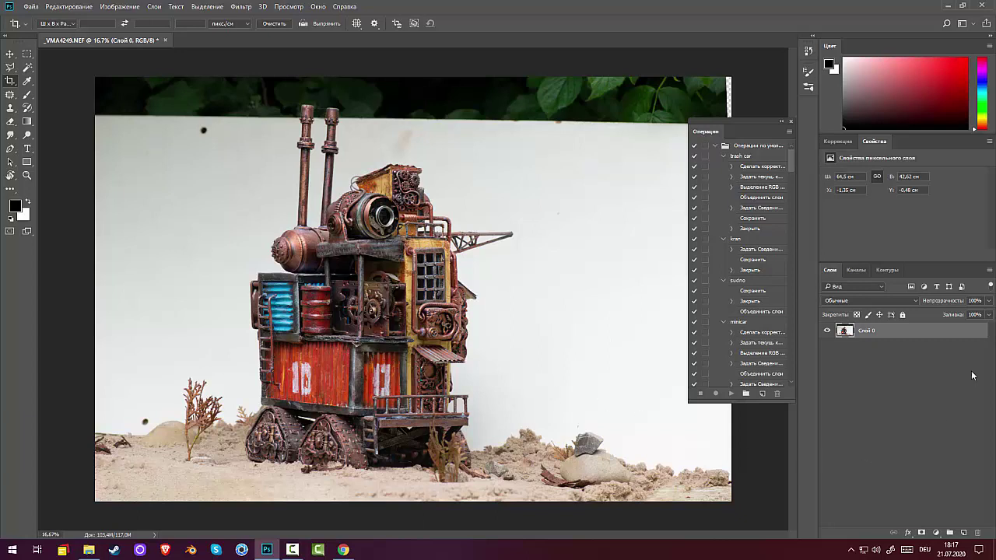
Duplicate the photo layer and select the whole white backdrop around the vehicle with the Magic Wand at tolerance 25
drag(917, 327, 965, 535)
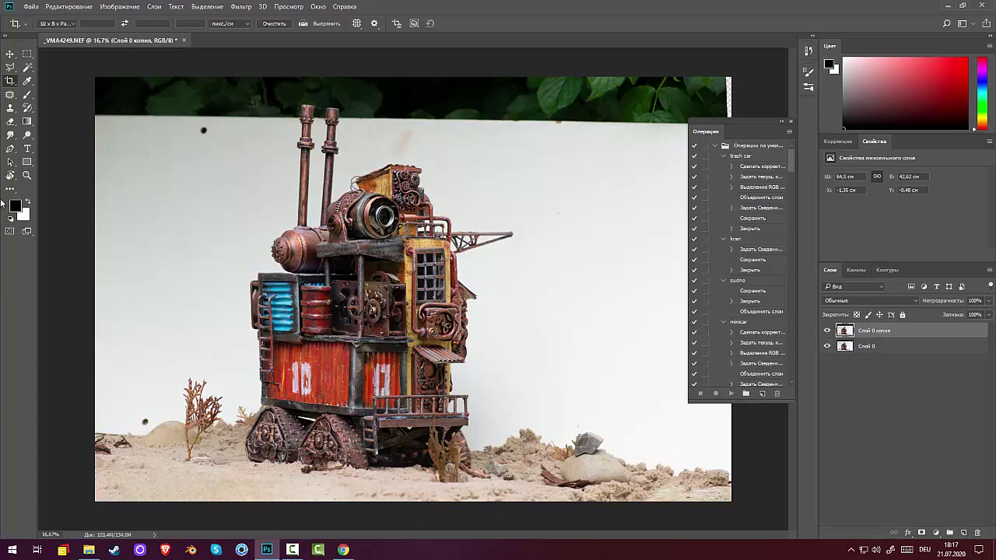
click(27, 68)
click(561, 311)
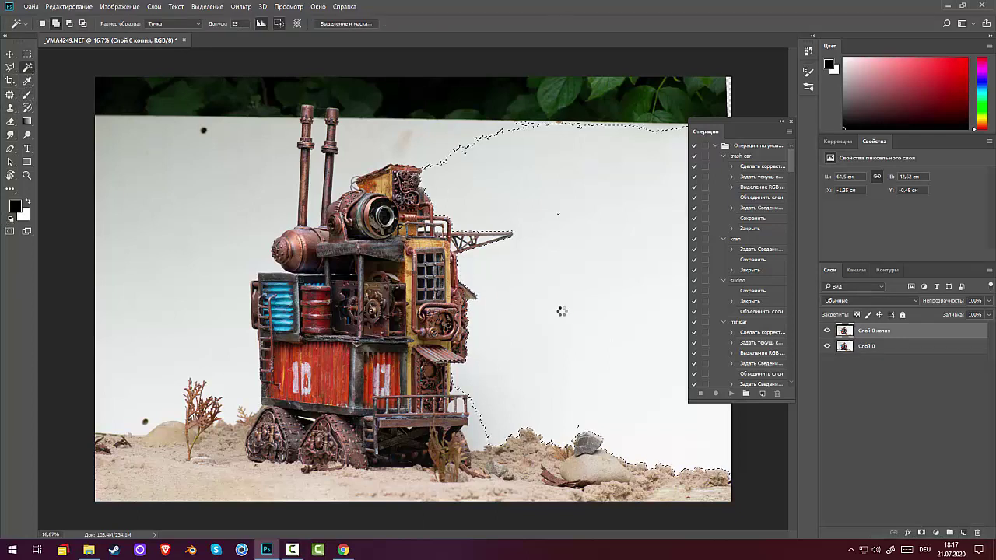
shift+click(401, 151)
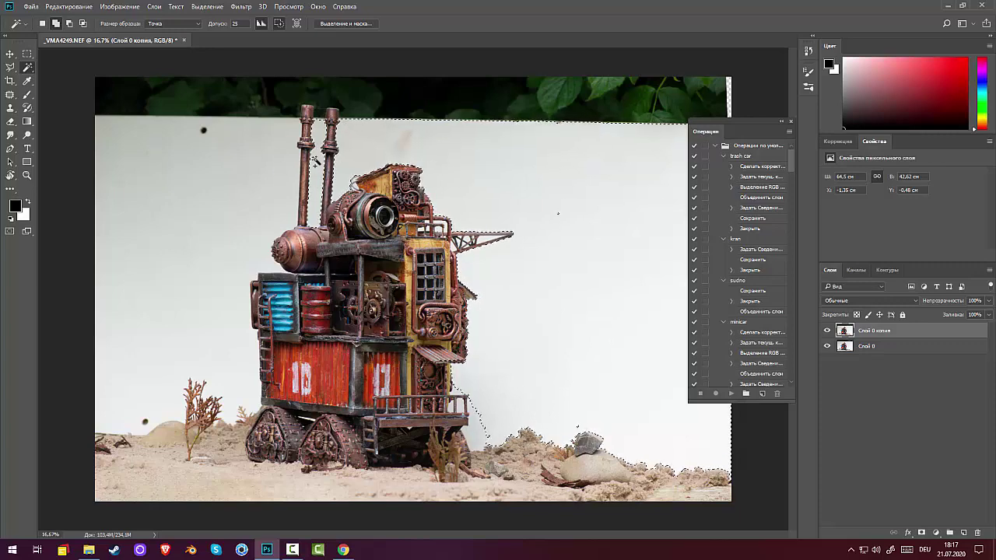
shift+click(233, 214)
shift+click(167, 354)
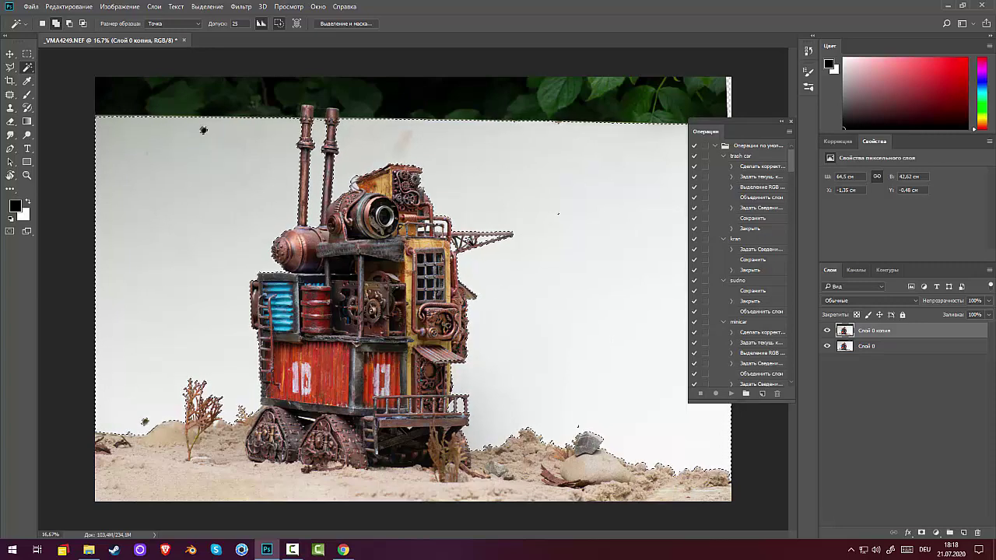
Contract the white backdrop selection by 3 pixels and expand it again
click(217, 8)
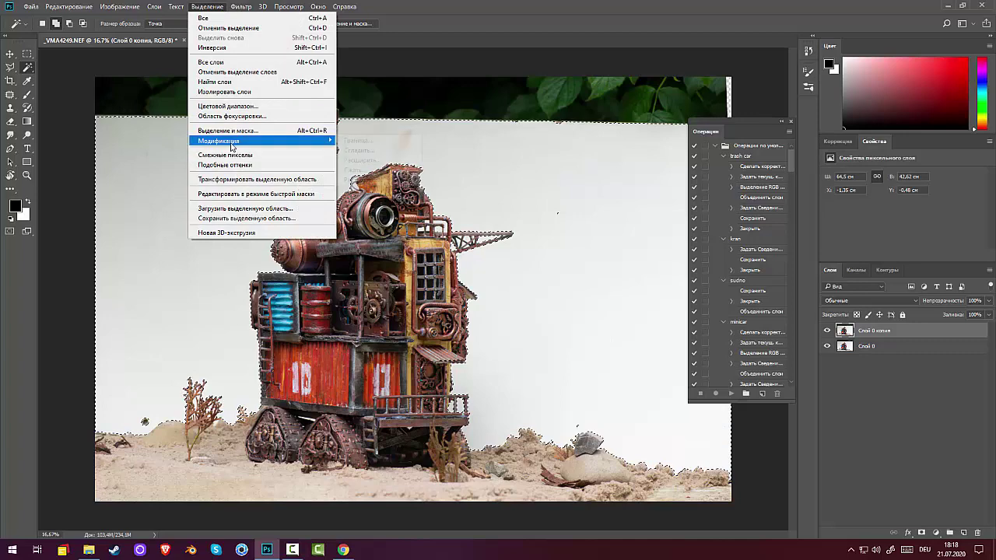
click(354, 171)
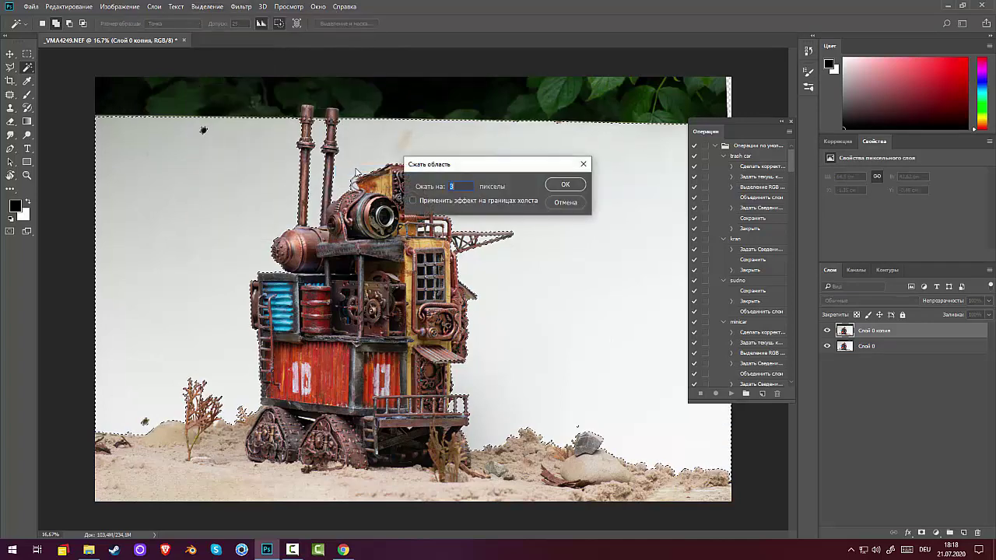
click(565, 185)
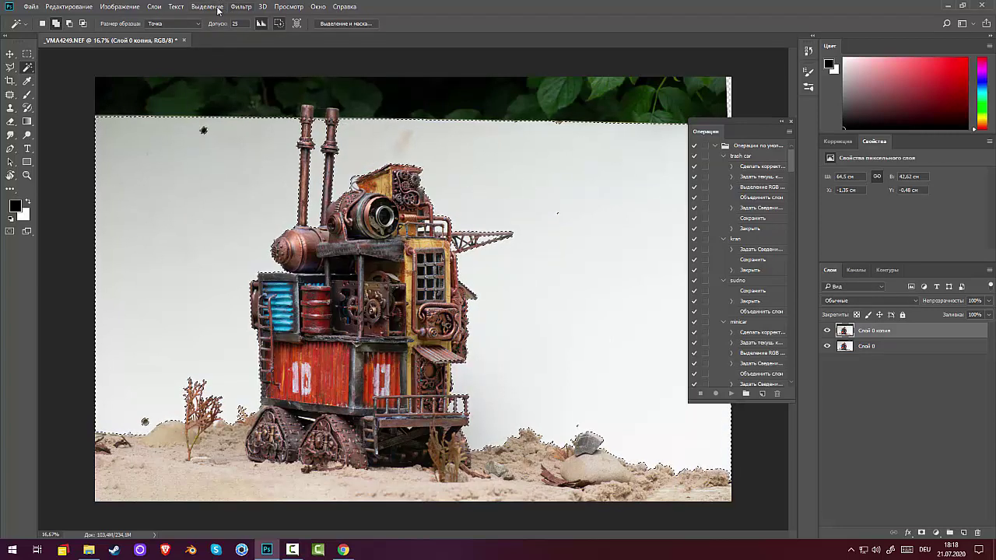
click(214, 8)
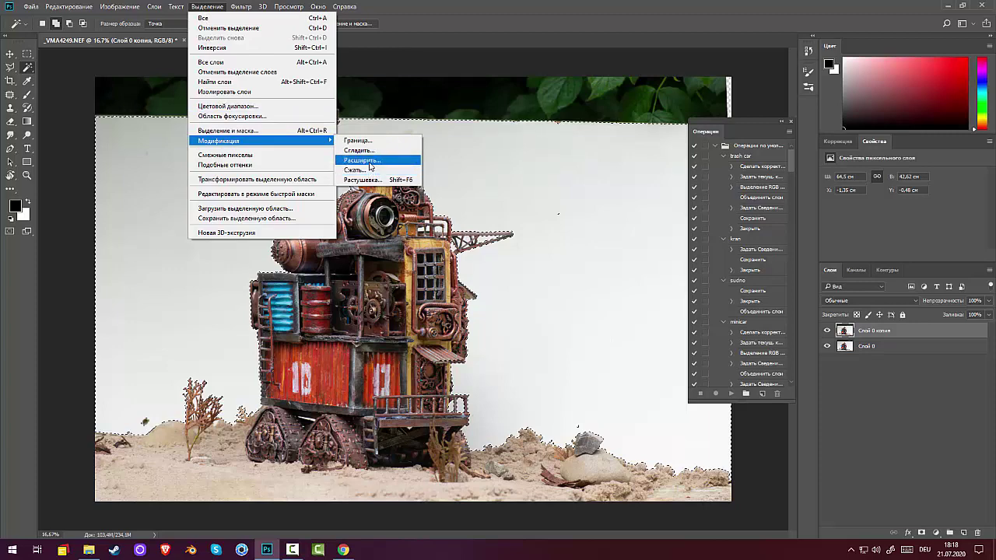
click(370, 163)
click(569, 186)
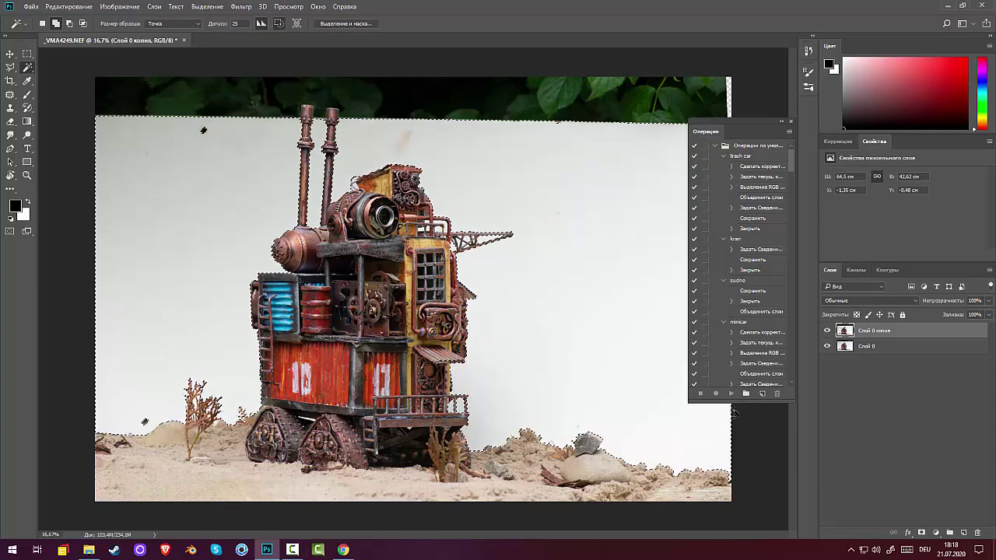
Add an empty layer between the two photo layers, hide the original, and delete the selected white backdrop from the copy
click(899, 347)
key(ctrl+shift+alt+n)
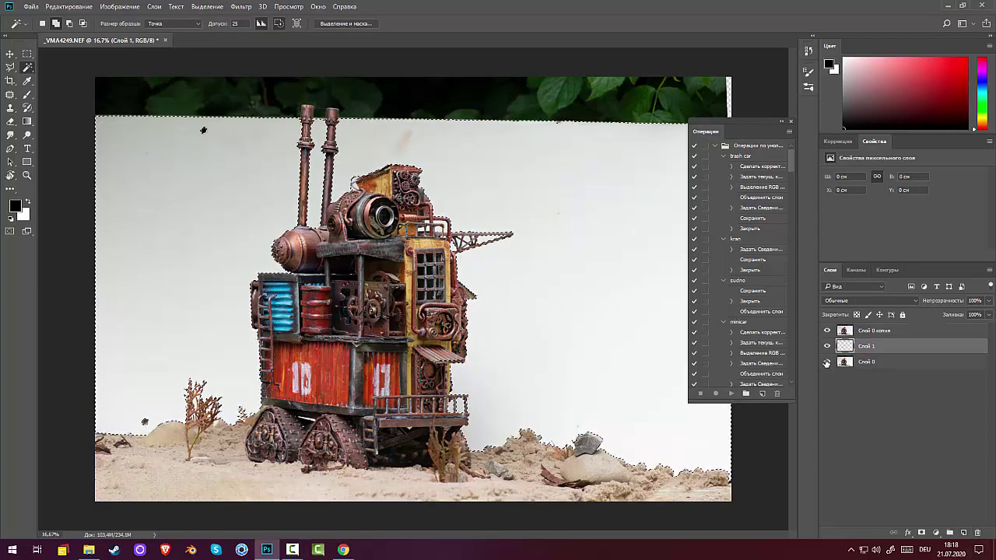
click(827, 361)
click(879, 331)
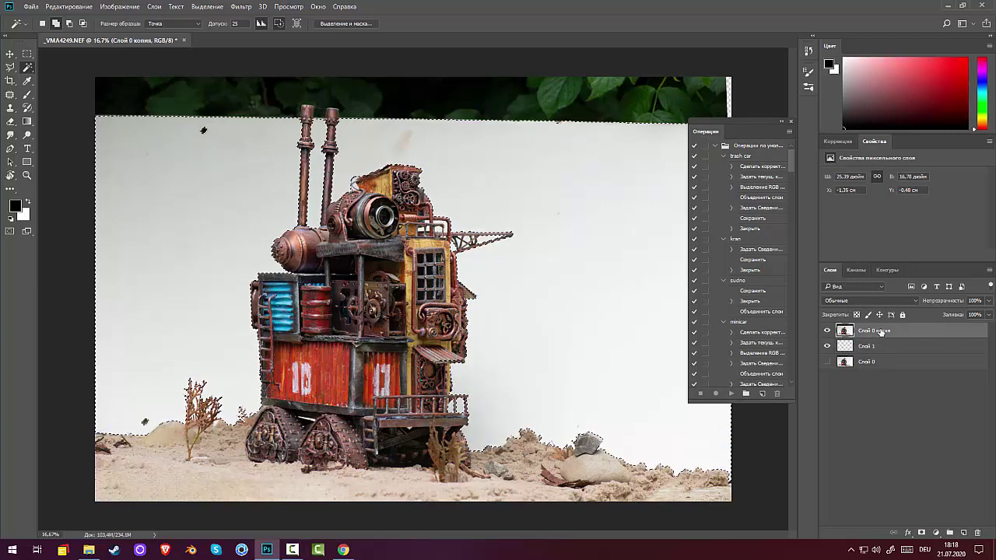
key(Delete)
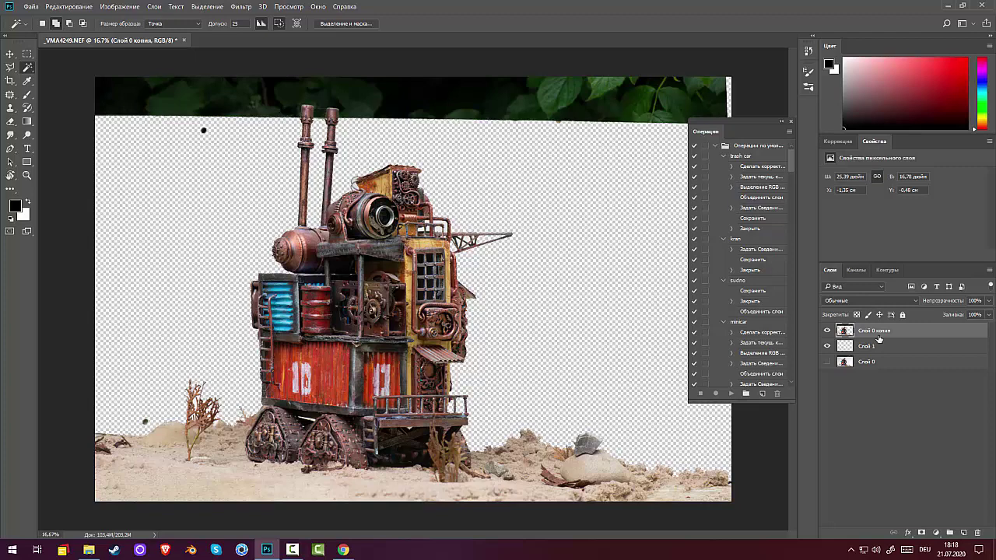
key(ctrl+minus)
key(ctrl+minus)
key(ctrl+minus)
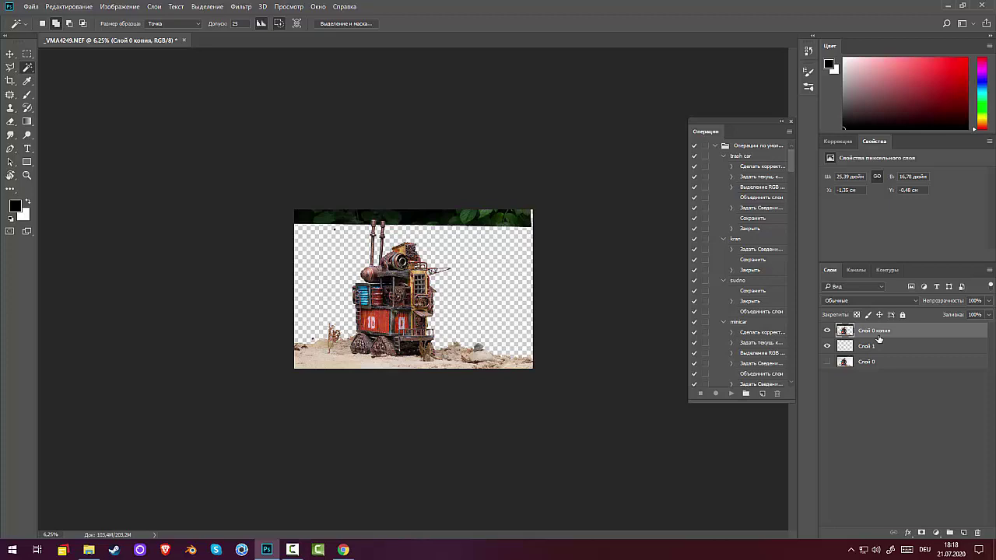
Start a Pen tool path around the top of the right exhaust pipe where it overlaps the dark foliage
key(ctrl+plus)
key(ctrl+plus)
key(ctrl+plus)
key(ctrl+plus)
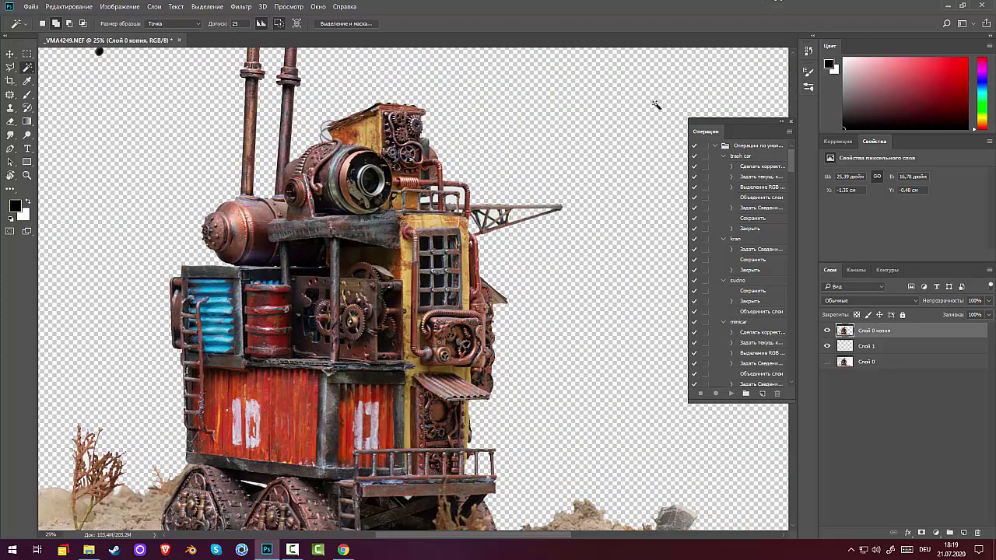
scroll(366, 420, up, 4)
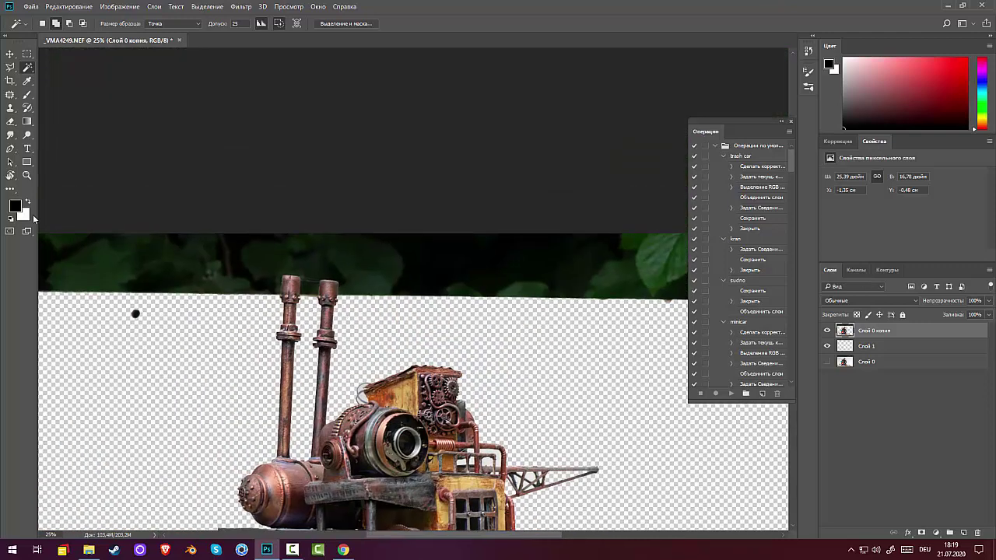
click(11, 149)
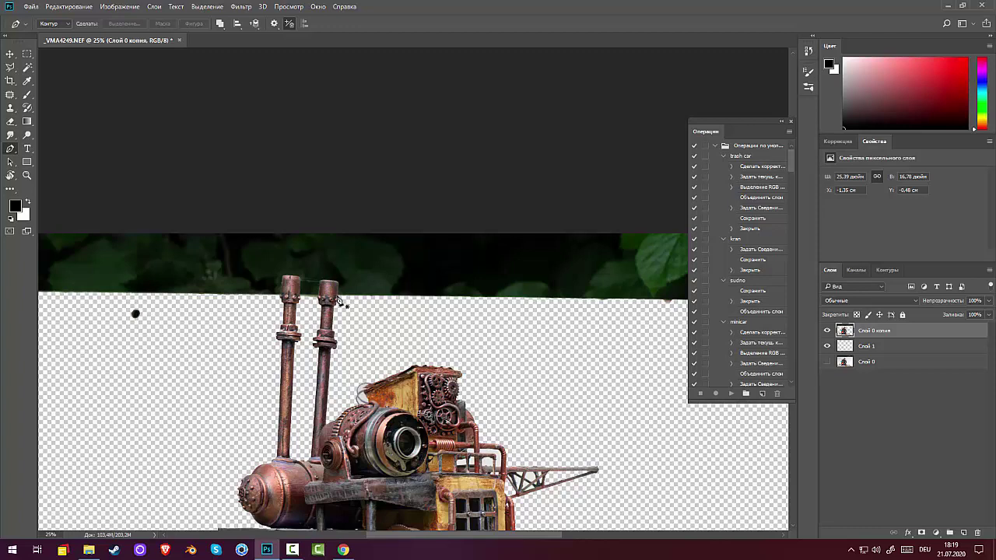
click(339, 289)
click(330, 281)
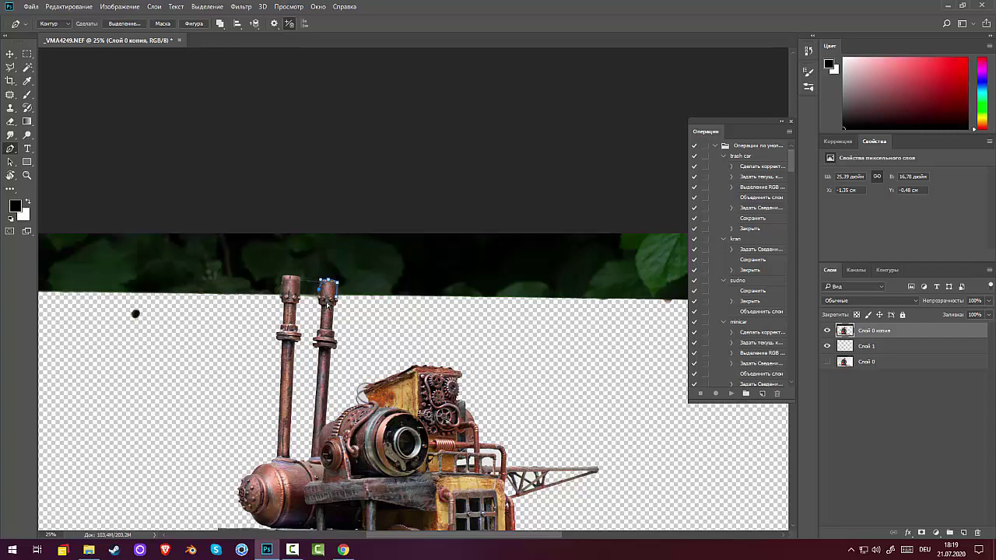
Continue the path down the right pipe's inner side, across the gap and around the top of the left exhaust pipe
key(ctrl+plus)
key(ctrl+plus)
key(ctrl+plus)
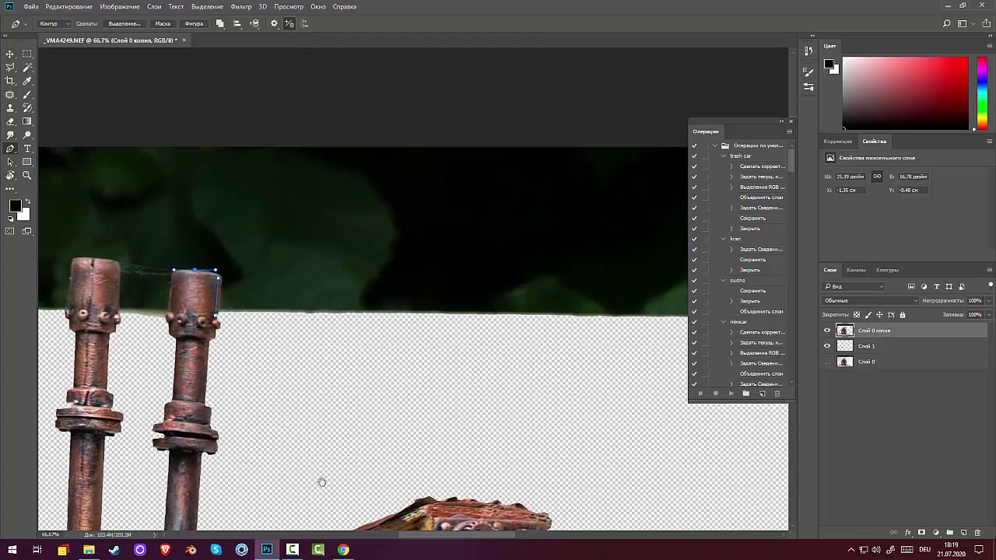
drag(321, 482, 433, 392)
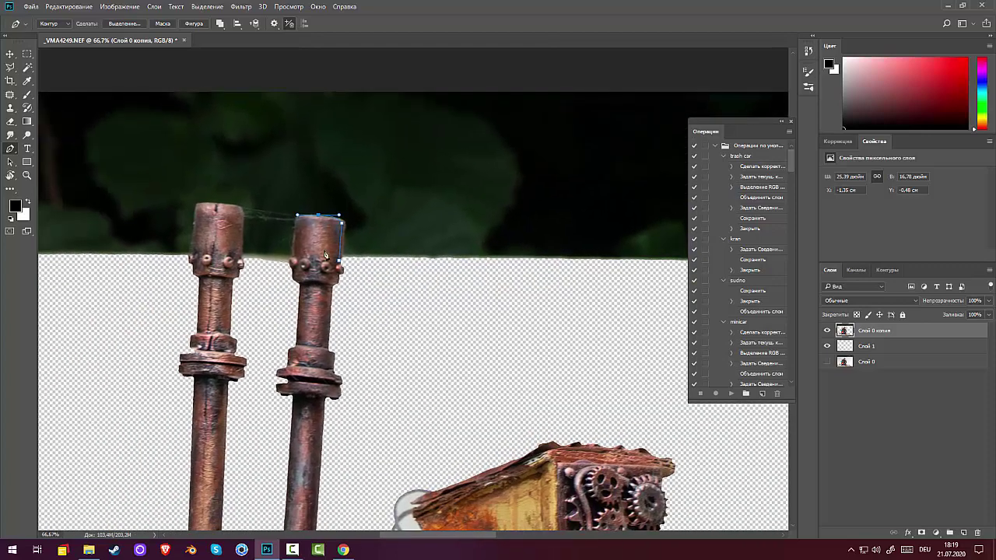
click(291, 255)
click(261, 264)
click(195, 207)
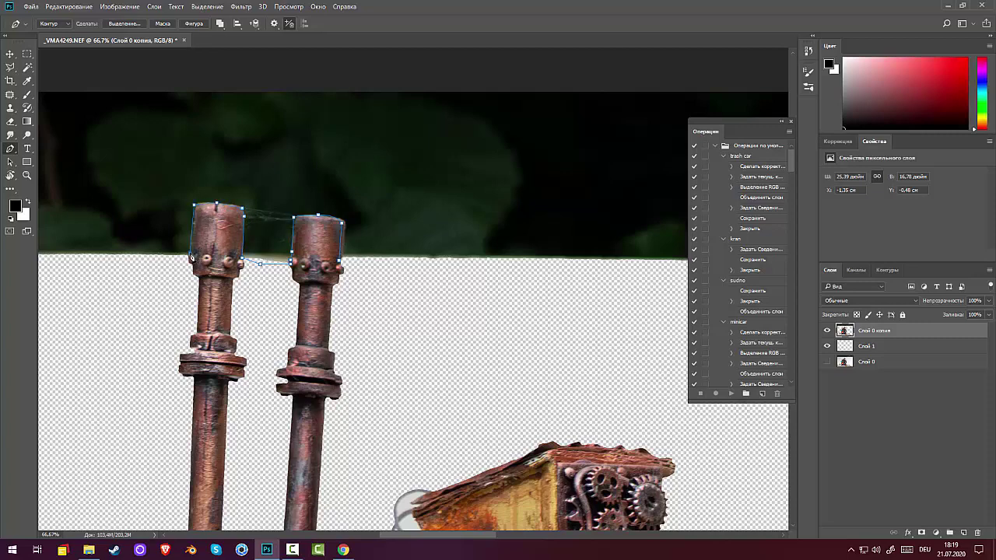
click(188, 256)
Extend the path around the whole foliage strip, outside the canvas edges and below the strip, and close it at the right pipe
key(ctrl+minus)
key(ctrl+minus)
key(ctrl+minus)
key(ctrl+minus)
key(ctrl+minus)
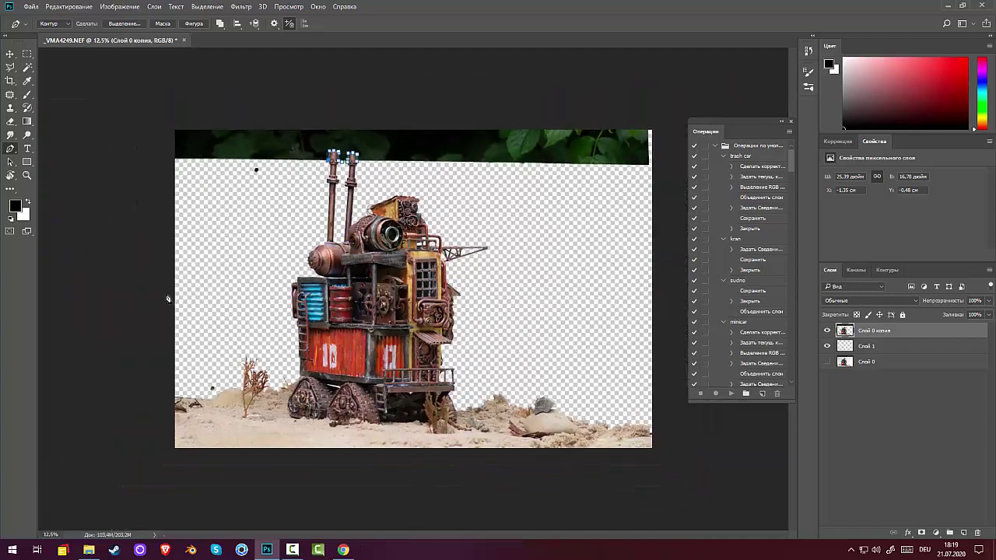
click(148, 174)
click(153, 123)
click(522, 59)
click(670, 119)
click(670, 174)
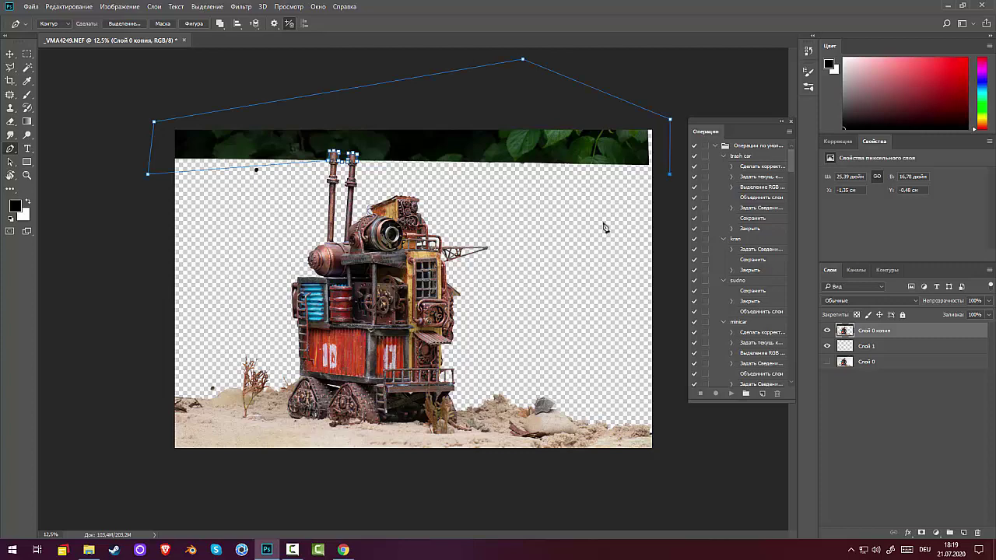
click(477, 192)
click(354, 161)
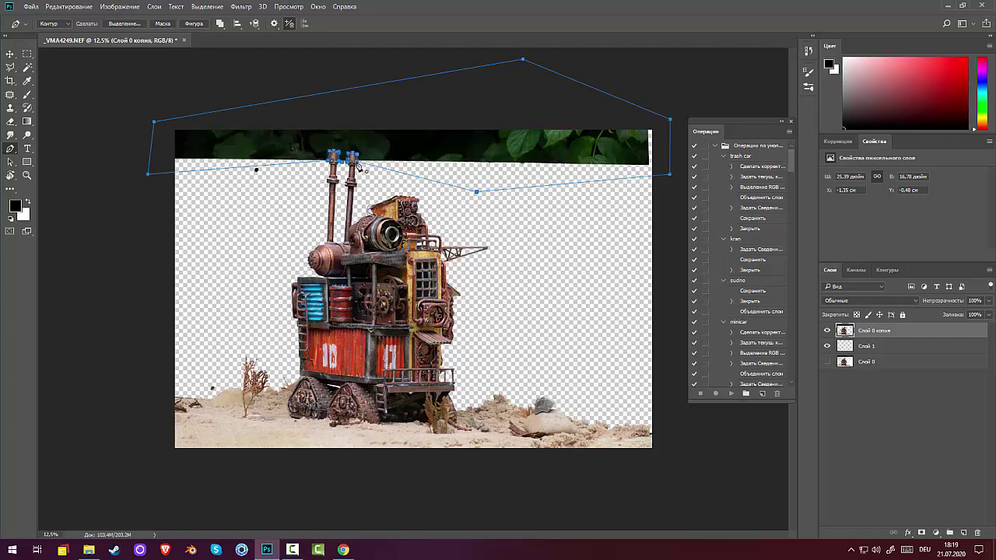
Convert the closed path to a new anti-aliased selection, delete the foliage inside it and deselect
right_click(511, 151)
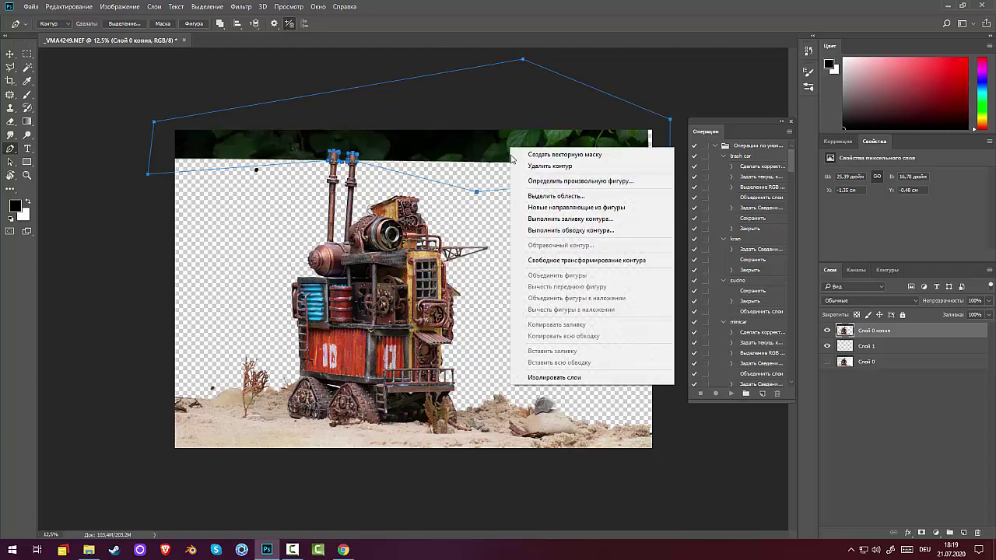
click(559, 197)
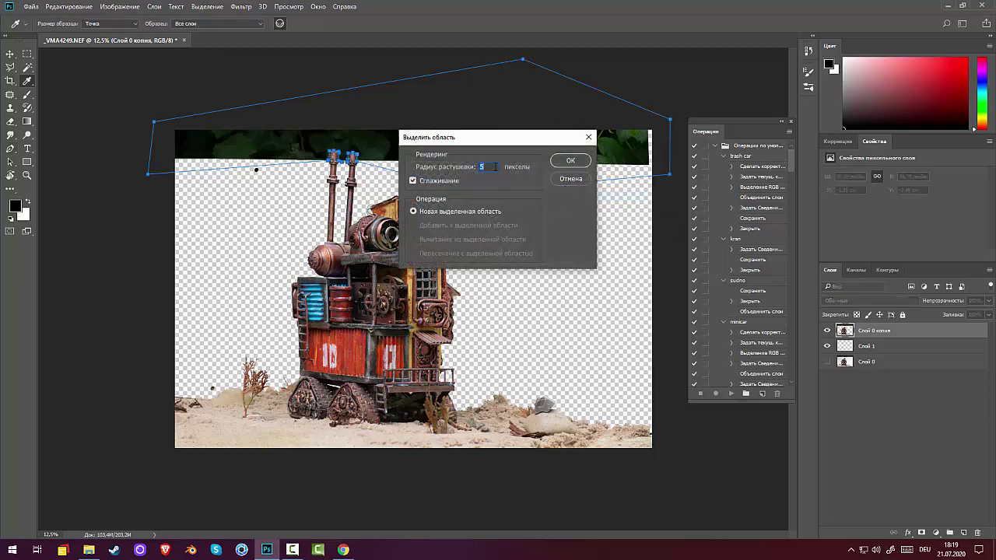
click(569, 161)
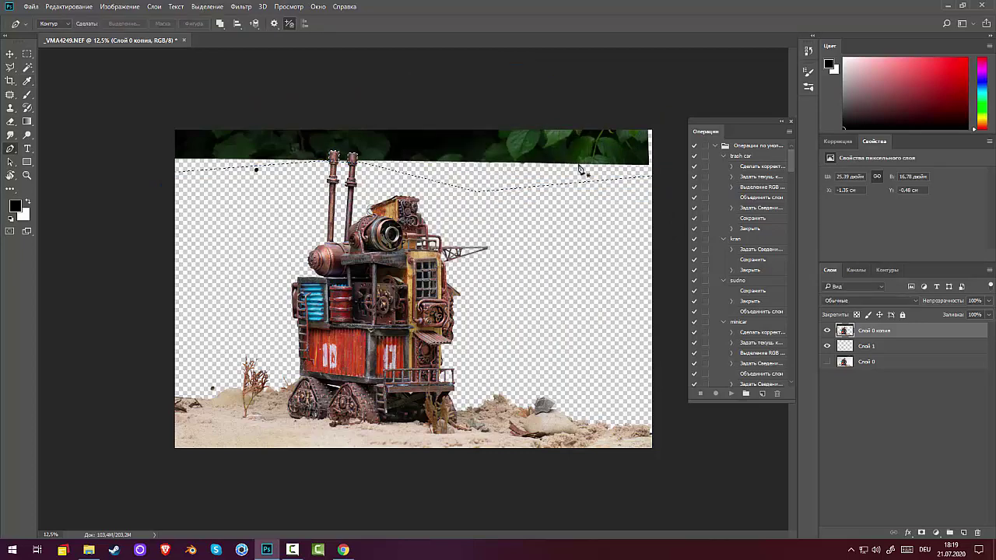
key(Delete)
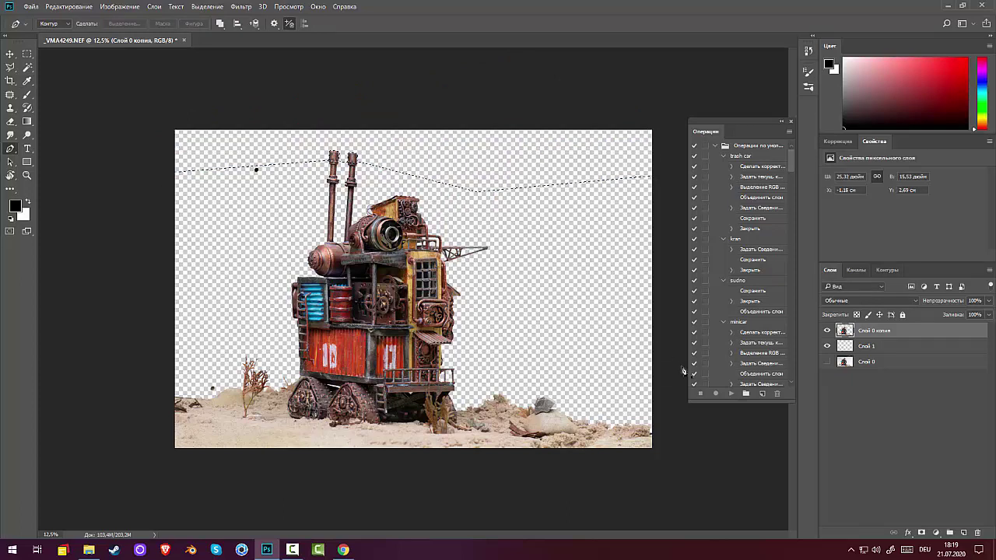
key(ctrl+d)
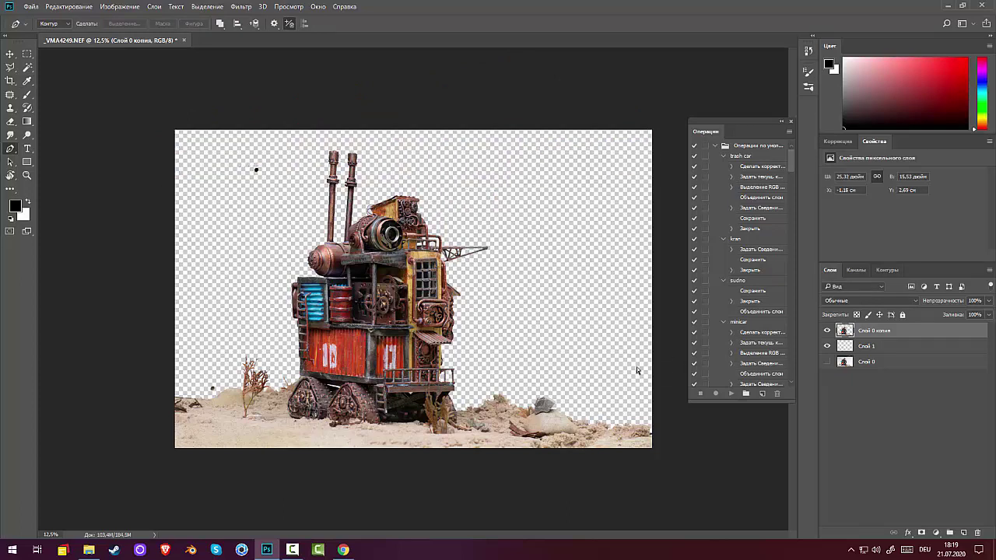
Erase the leftover dark specks in the transparent background using the Eraser enlarged to 143 pixels
click(10, 121)
right_click(263, 177)
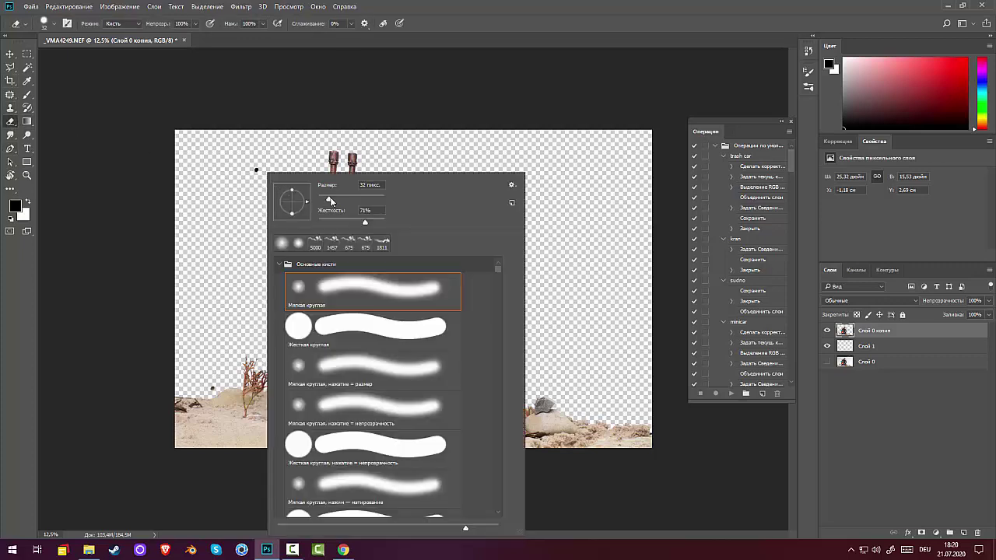
drag(330, 201, 352, 204)
key(Return)
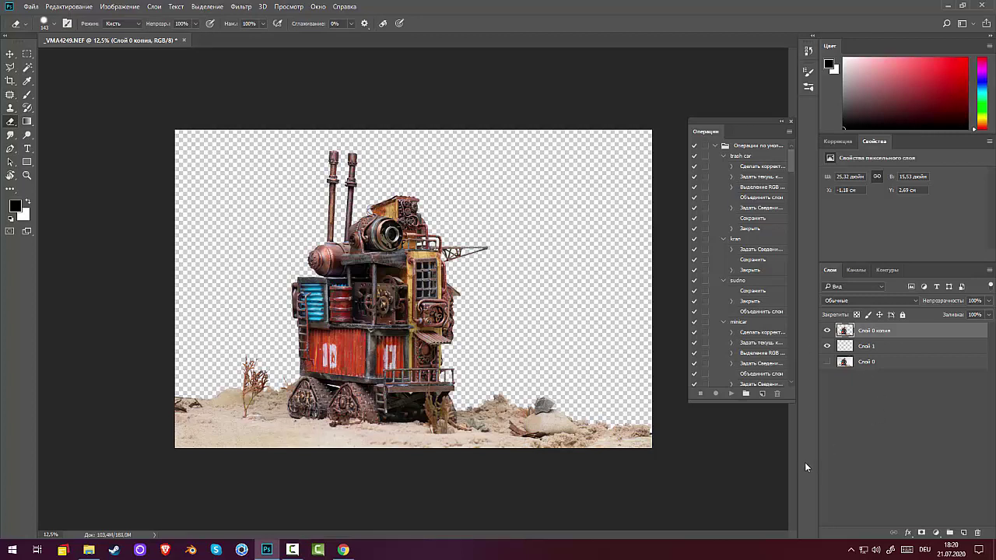
Open the cloudy sky photo _VMA4236 from the 110D800E folder through Camera Raw with its settings unchanged
click(32, 6)
click(31, 6)
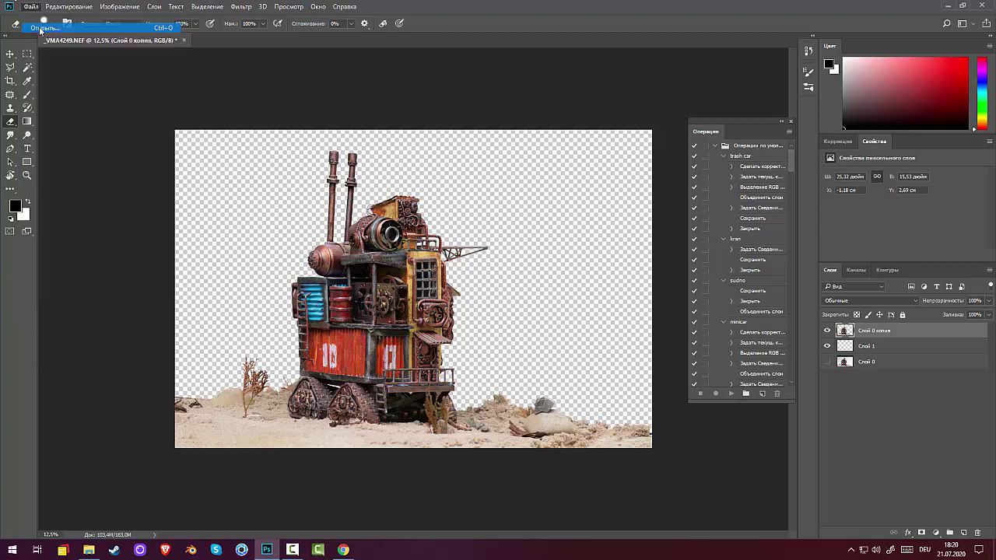
scroll(396, 111, down, 5)
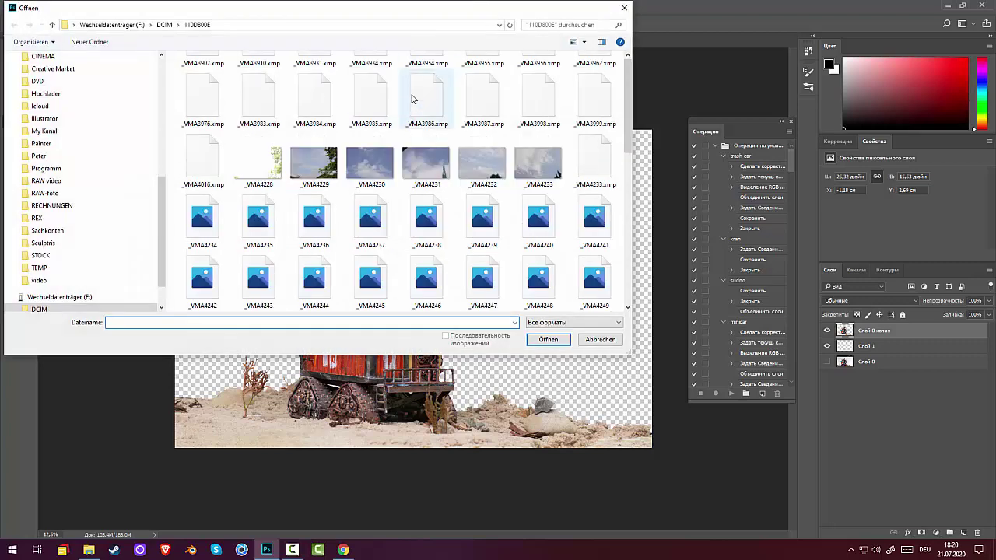
scroll(412, 98, up, 4)
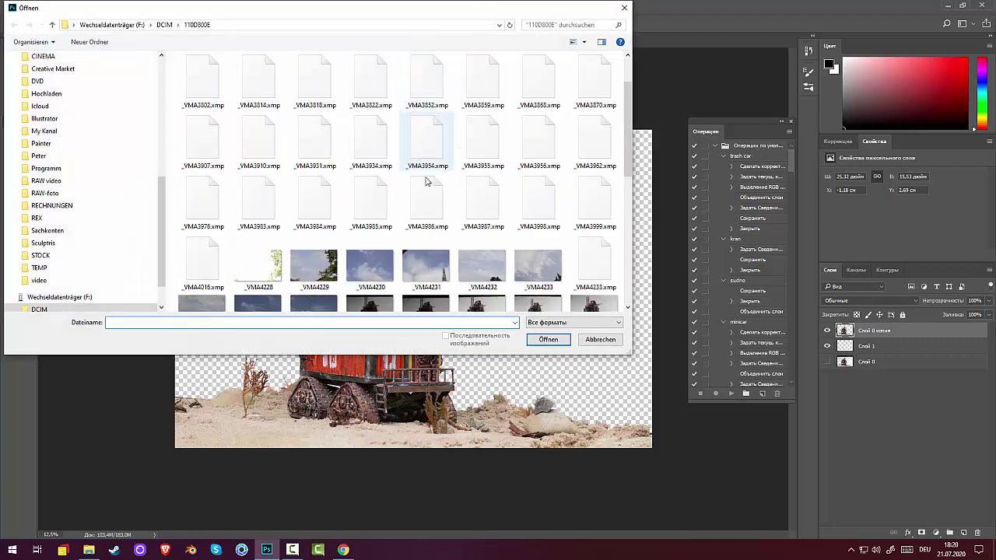
drag(630, 117, 627, 148)
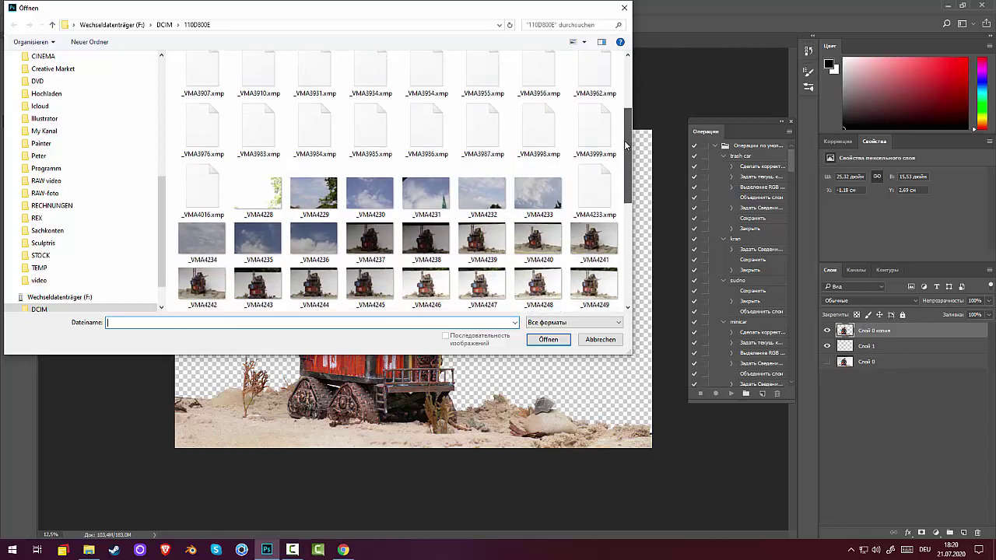
click(369, 200)
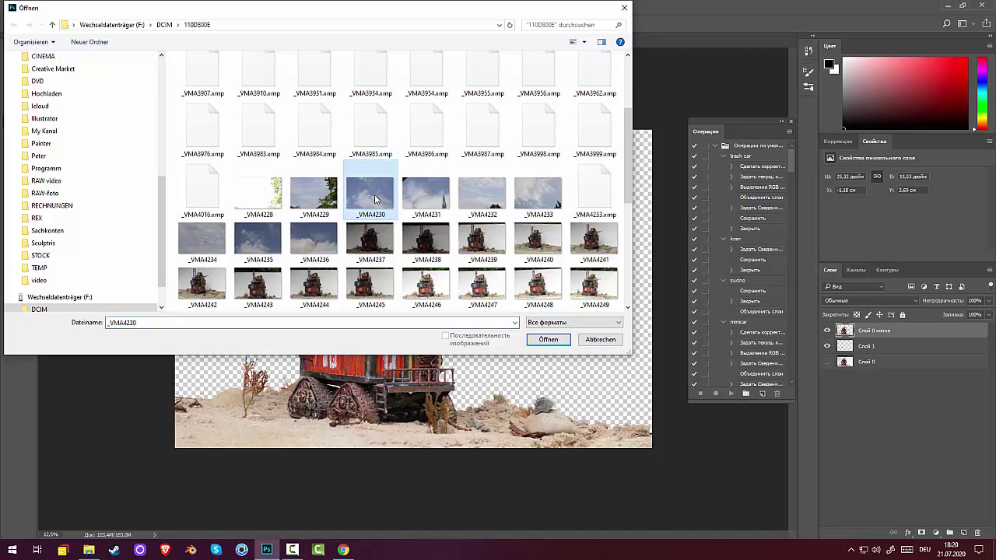
click(318, 246)
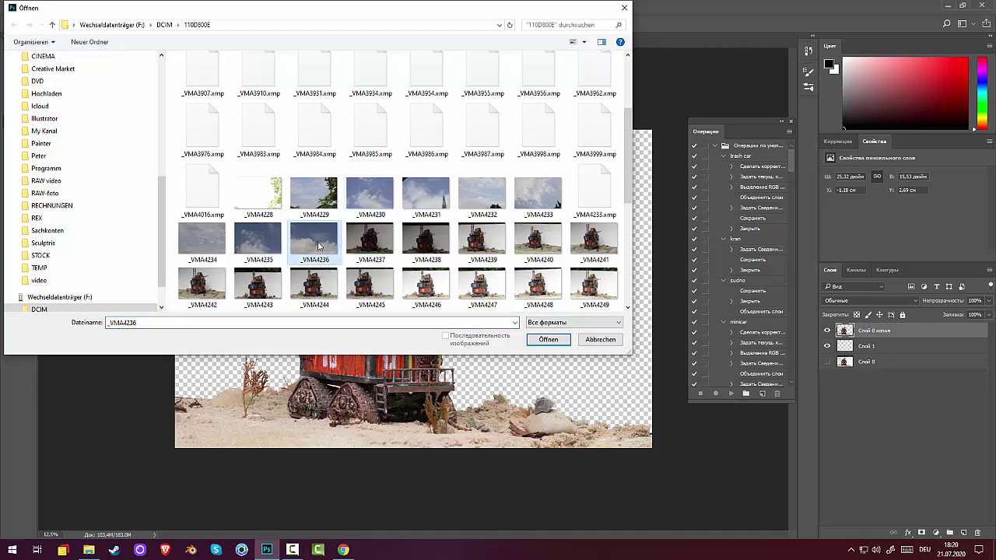
click(546, 339)
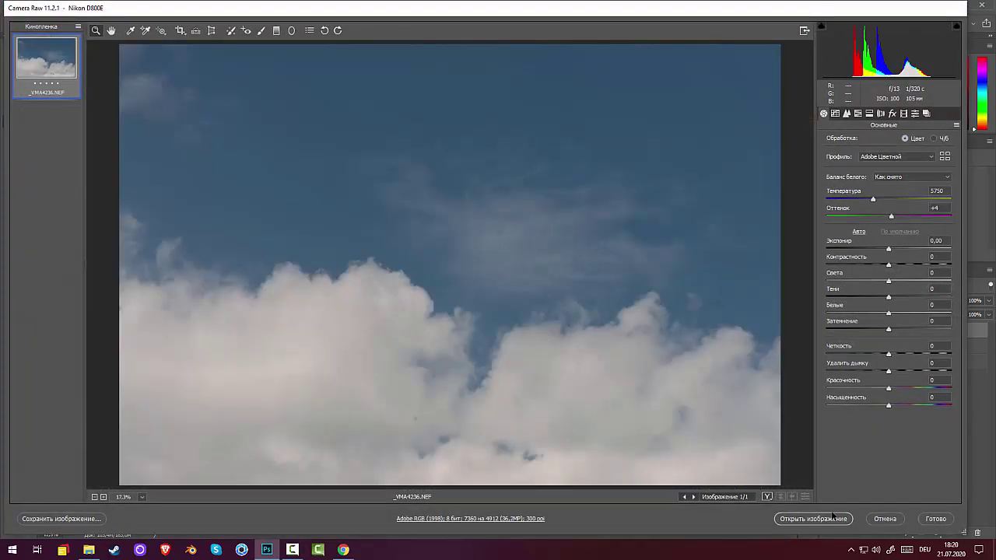
click(814, 518)
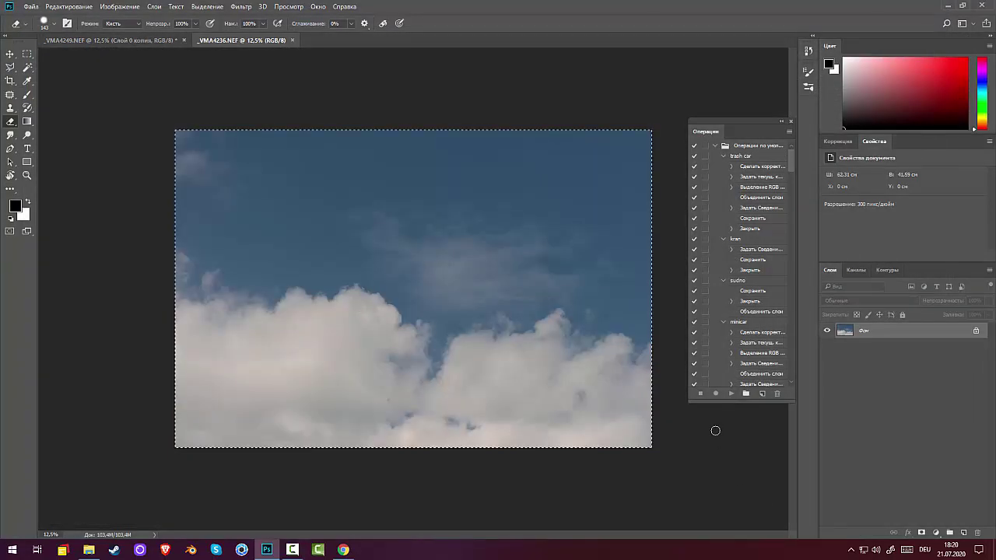
Duplicate the sky layer, copy the entire sky image and paste it into Слой 1 of _VMA4249, behind the vehicle
key(ctrl+j)
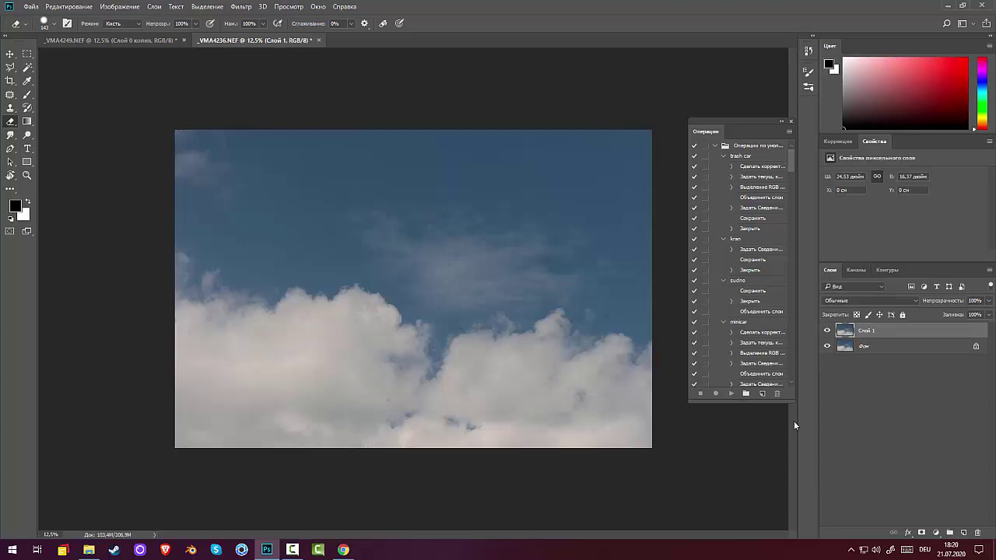
key(ctrl+a)
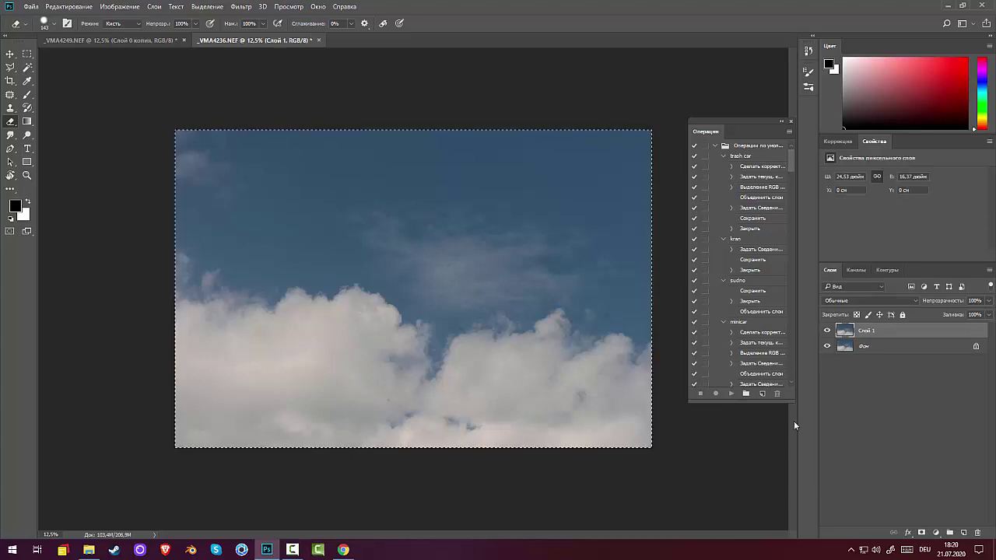
click(162, 40)
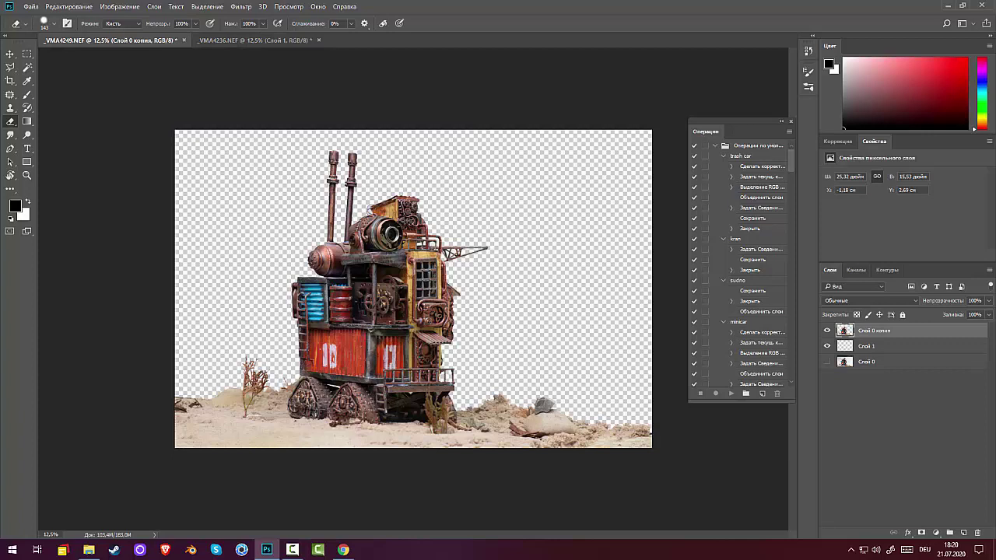
click(880, 349)
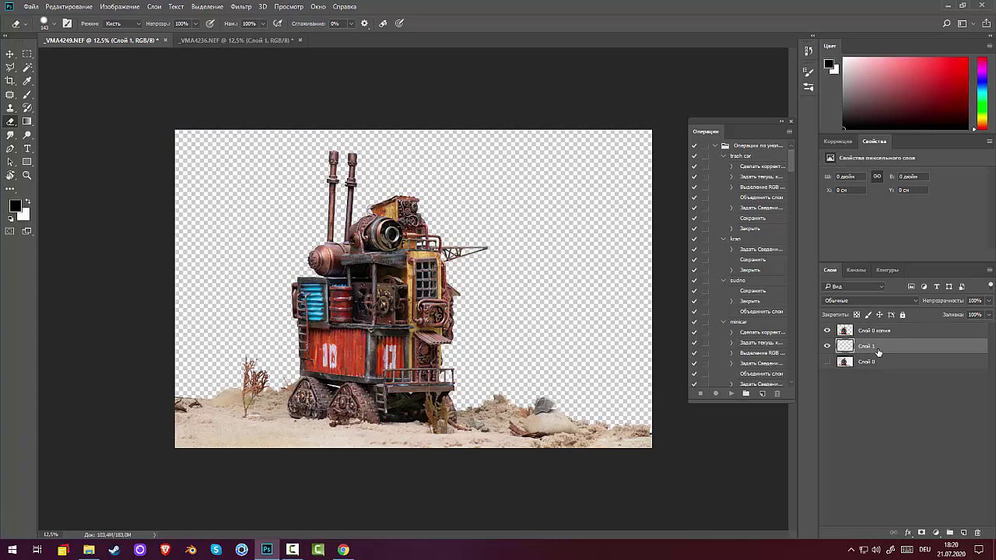
key(ctrl+z)
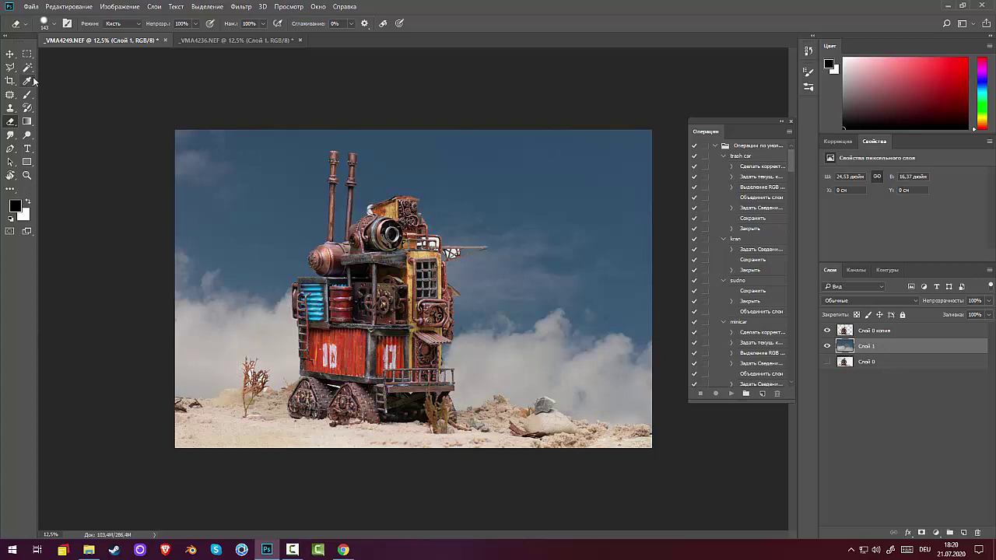
Shift the sky layer Слой 1 slightly down and scale it to about 101% so it reaches the canvas's upper edge
click(10, 54)
mouse_move(573, 322)
mouse_down()
mouse_move(569, 345)
mouse_move(585, 303)
mouse_move(575, 276)
mouse_move(573, 332)
mouse_move(571, 322)
mouse_up()
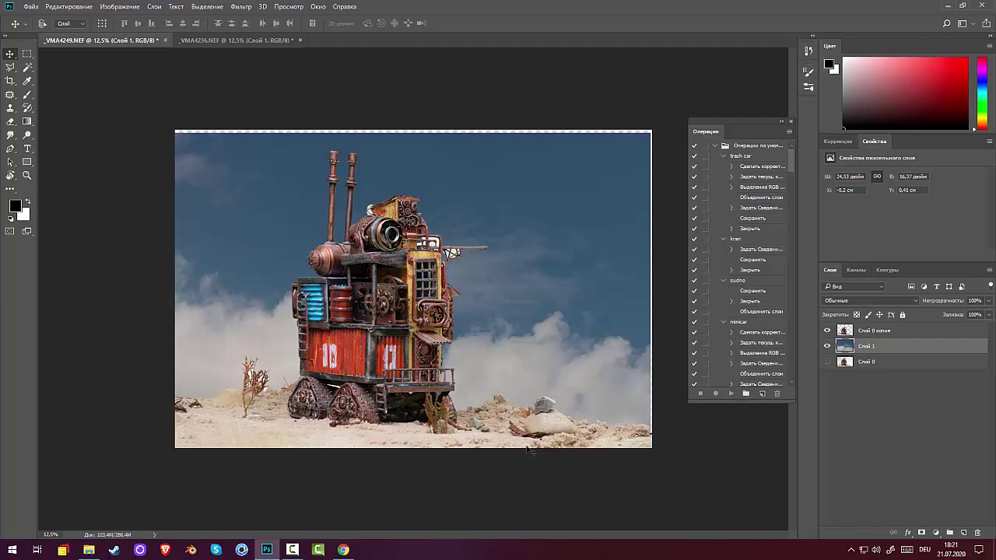
key(ctrl+t)
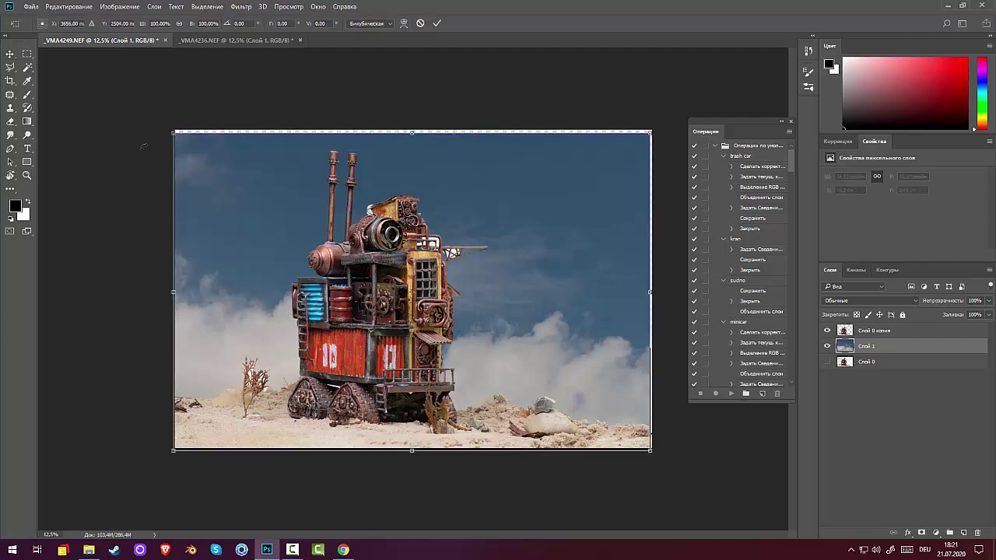
drag(172, 133, 170, 128)
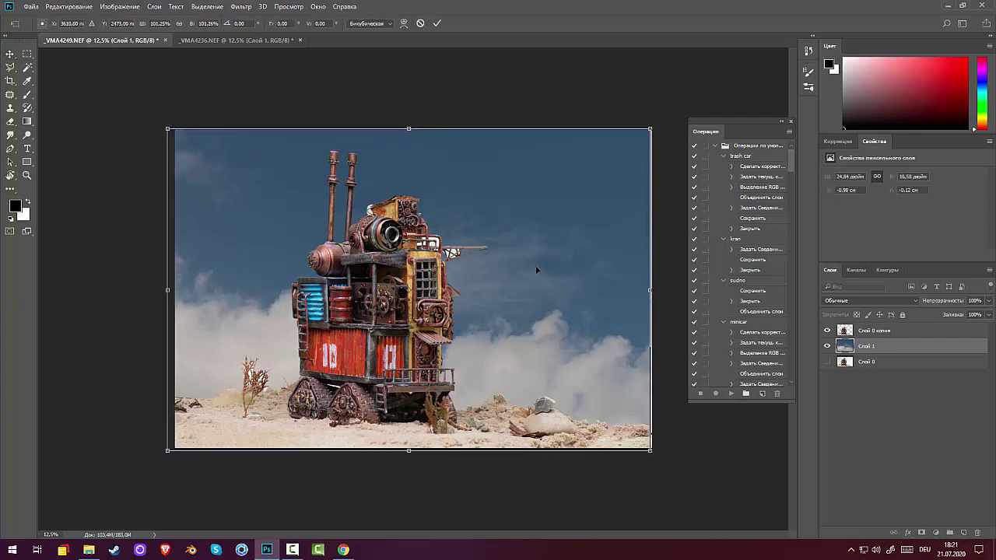
key(Return)
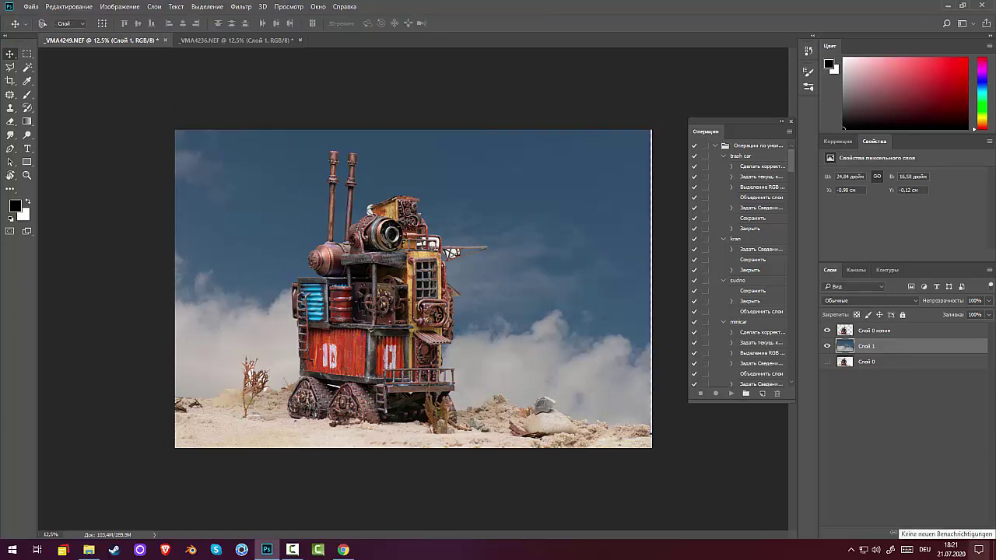
Try to stretch the sky layer to 101.40% width and compress its height to 79.73% with Free Transform
key(ctrl+t)
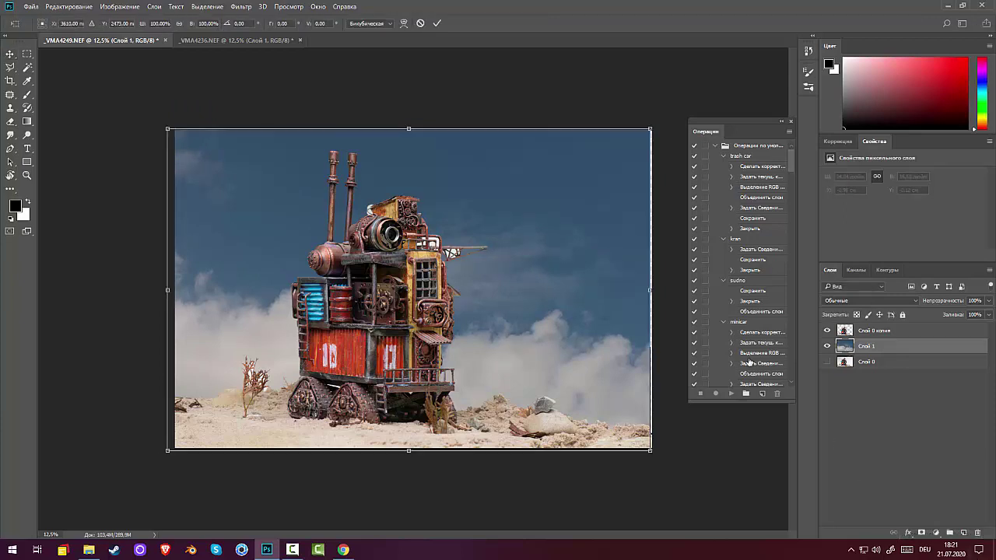
drag(650, 291, 657, 291)
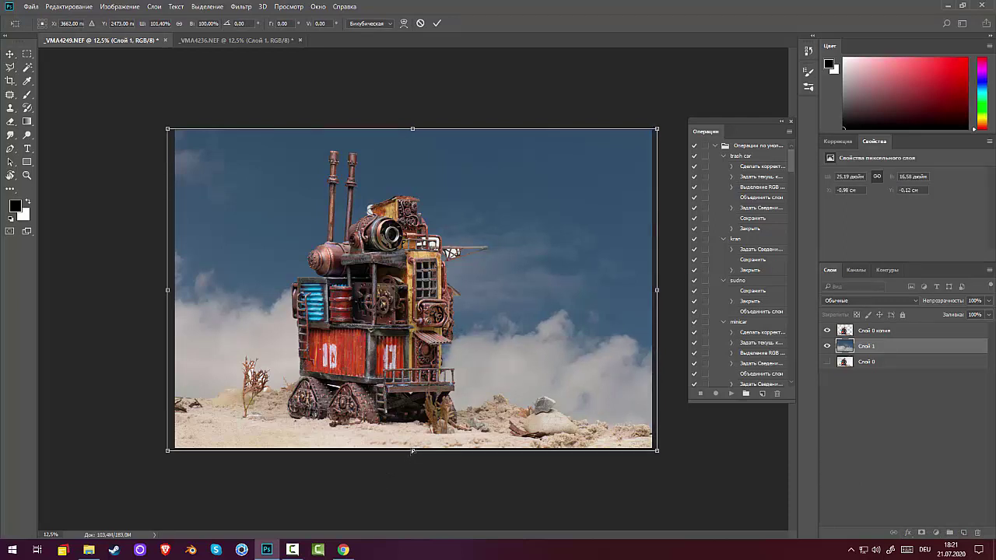
drag(412, 450, 417, 387)
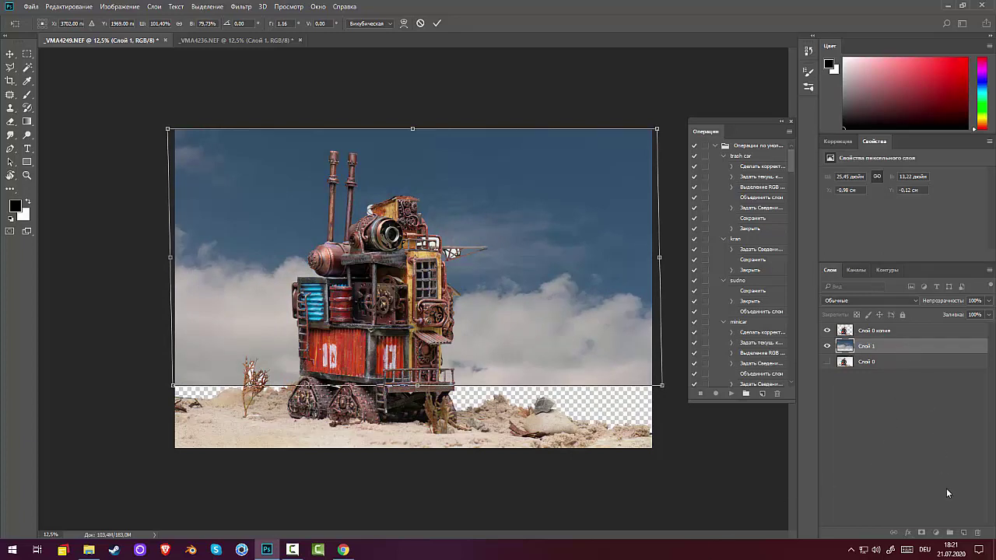
key(Return)
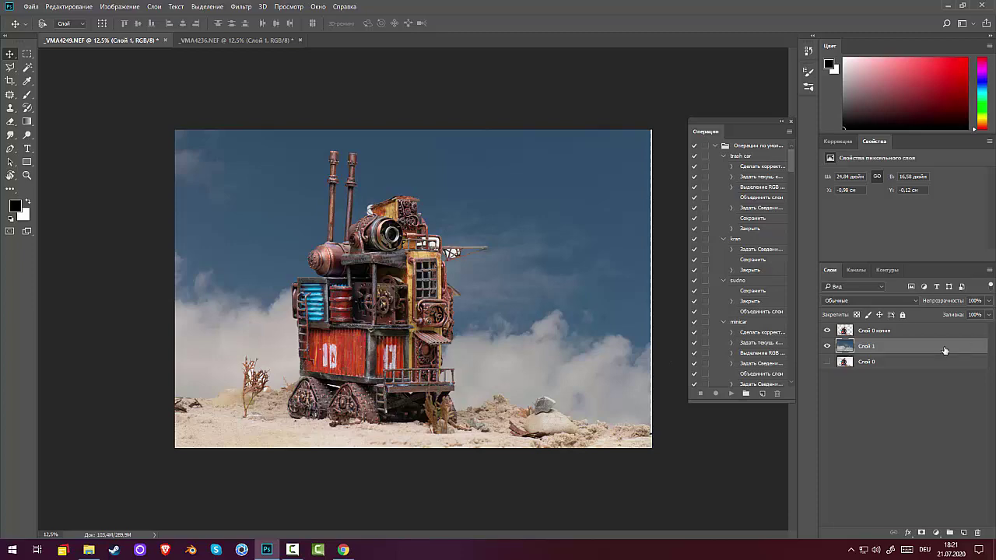
Delete the sky layer Слой 1 from behind the vehicle
drag(945, 350, 977, 533)
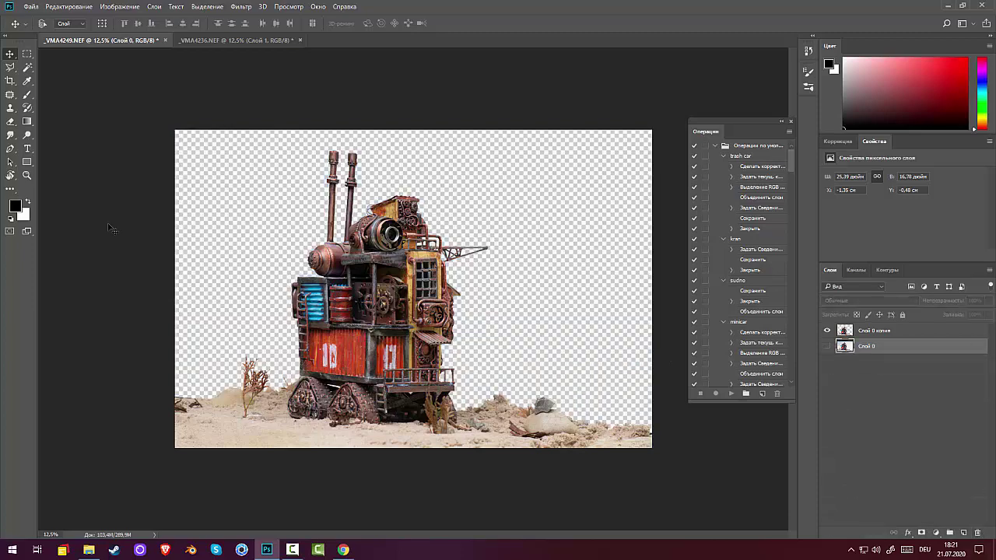
Open the sky photos _VMA4232 and _VMA4233 from the 110D800E folder through Camera Raw with their settings unchanged
click(33, 6)
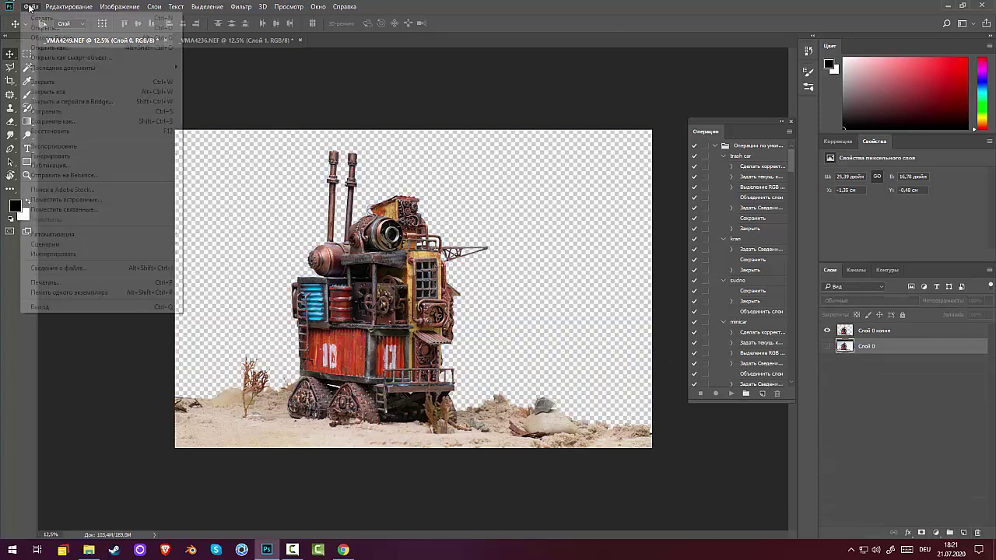
click(39, 28)
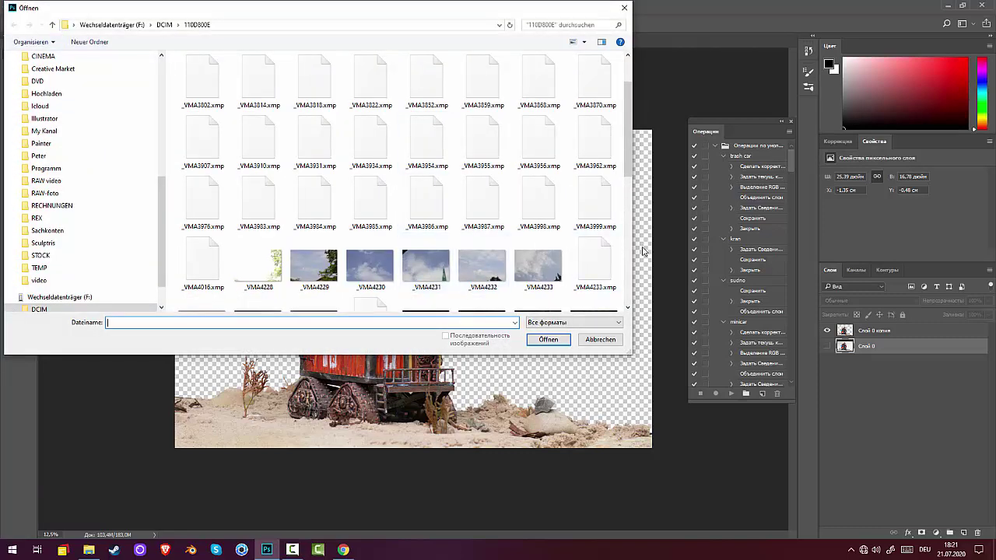
drag(627, 168, 627, 184)
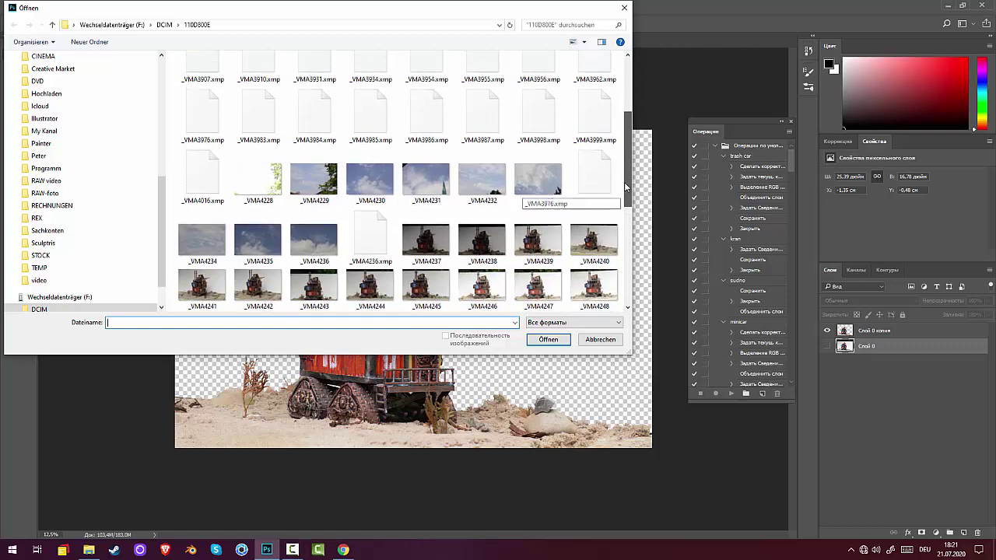
scroll(560, 171, up, 1)
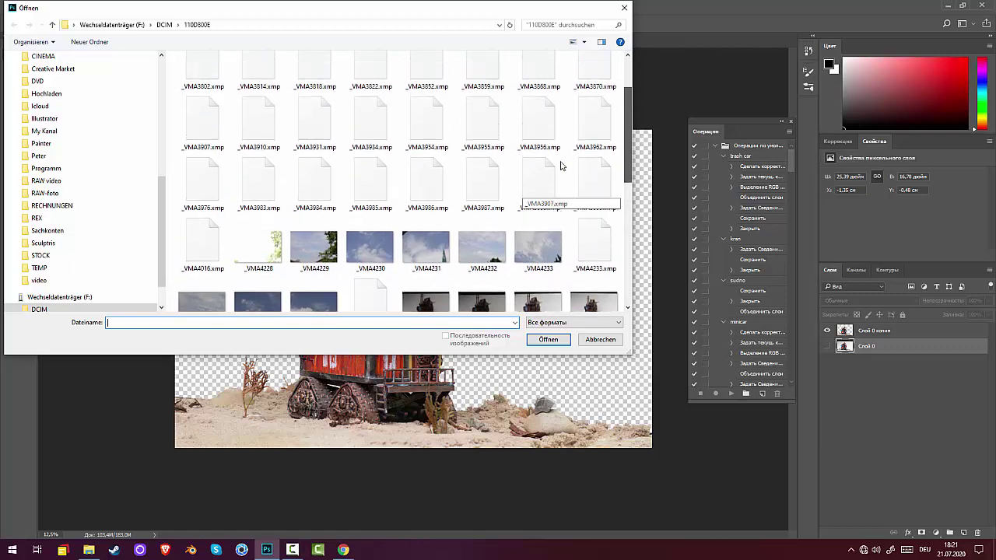
scroll(537, 165, down, 2)
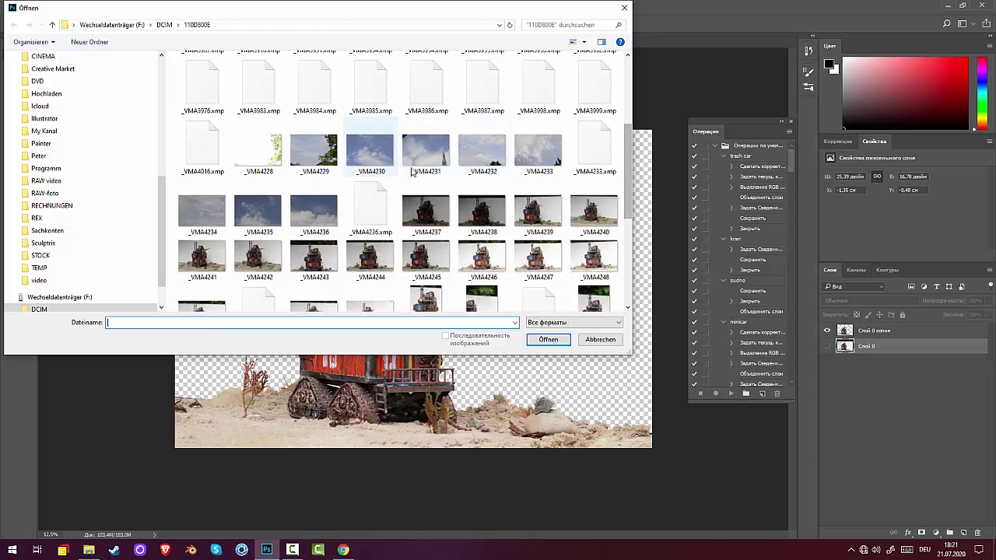
click(537, 156)
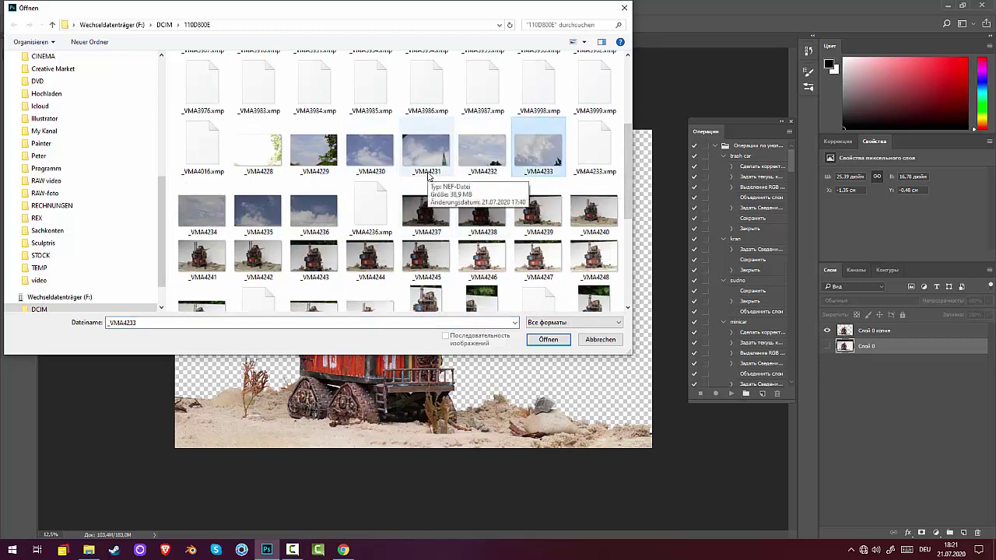
ctrl+click(463, 171)
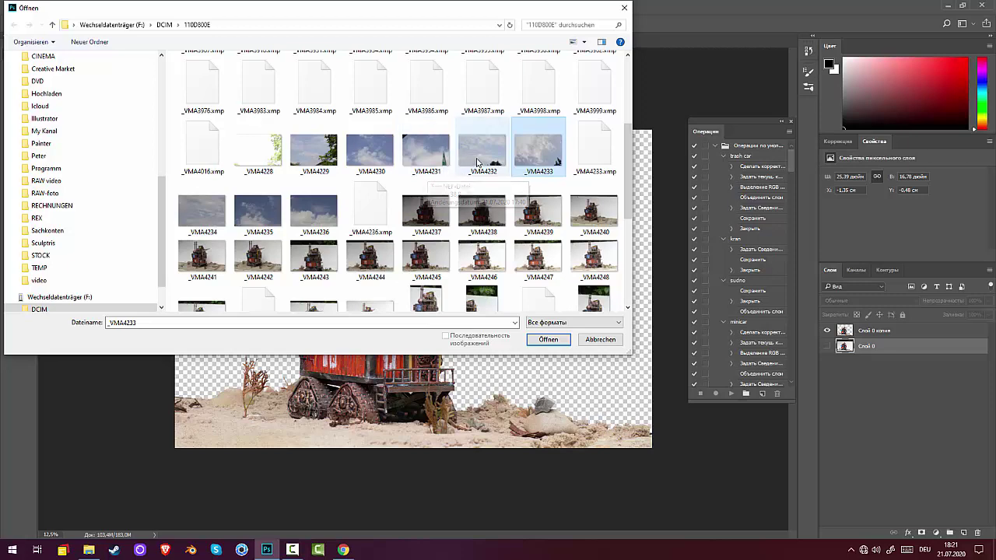
click(547, 340)
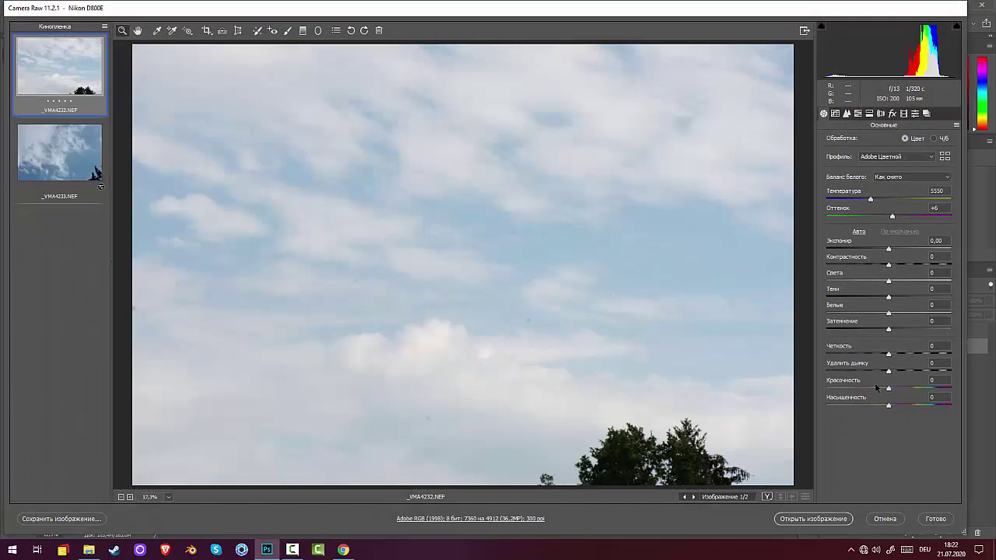
shift+click(86, 171)
click(805, 520)
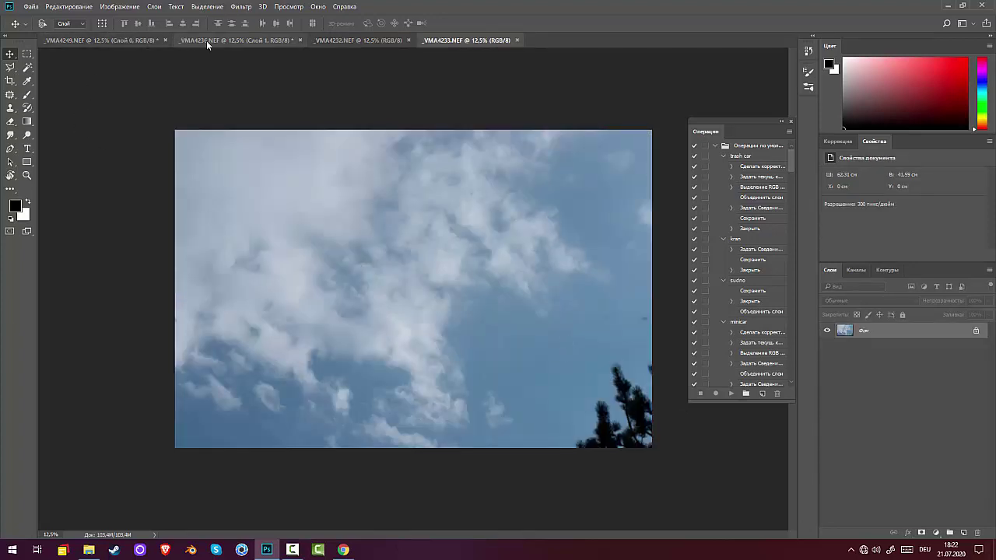
Compare the open sky photos, copy the entire _VMA4232 image and paste it directly above Слой 0 in _VMA4249
click(206, 40)
click(341, 40)
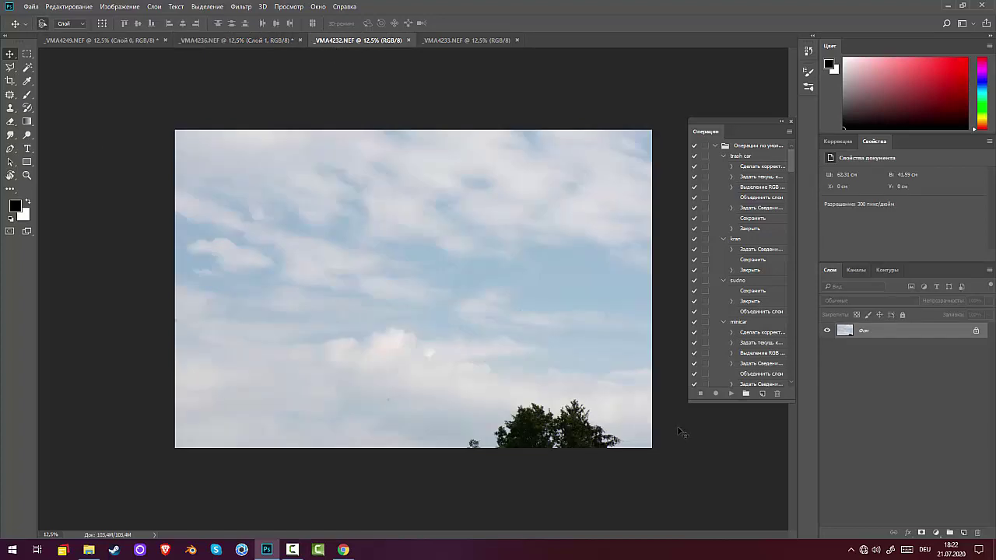
key(ctrl+a)
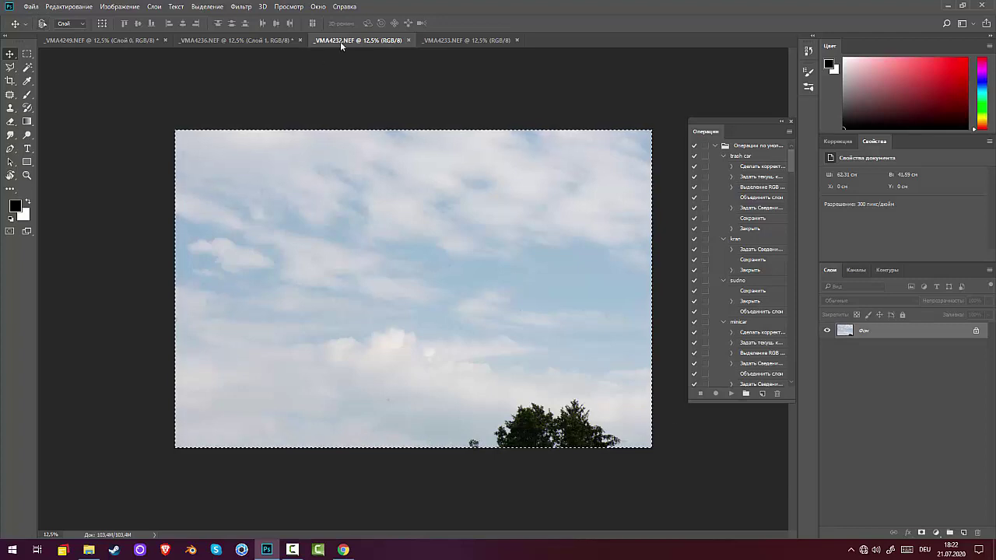
click(466, 40)
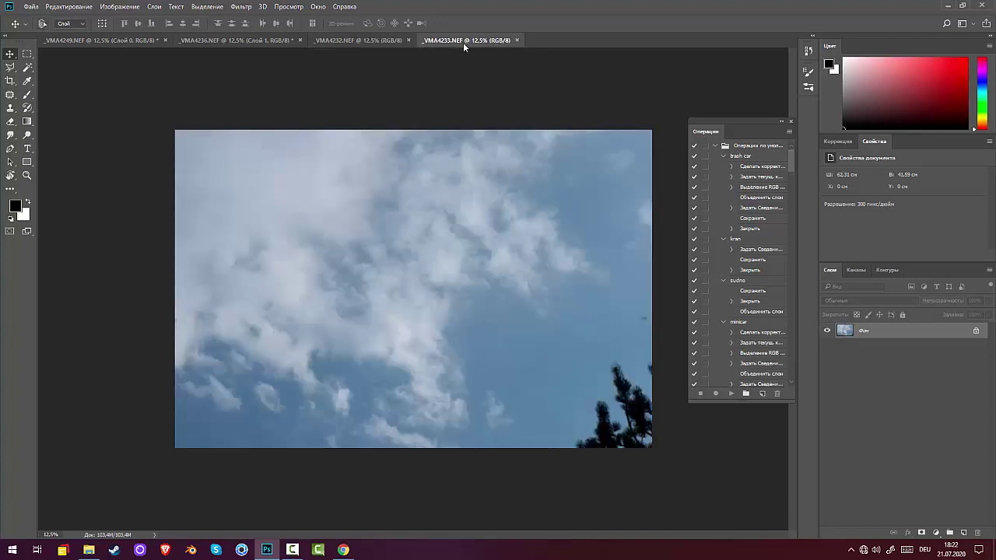
click(245, 41)
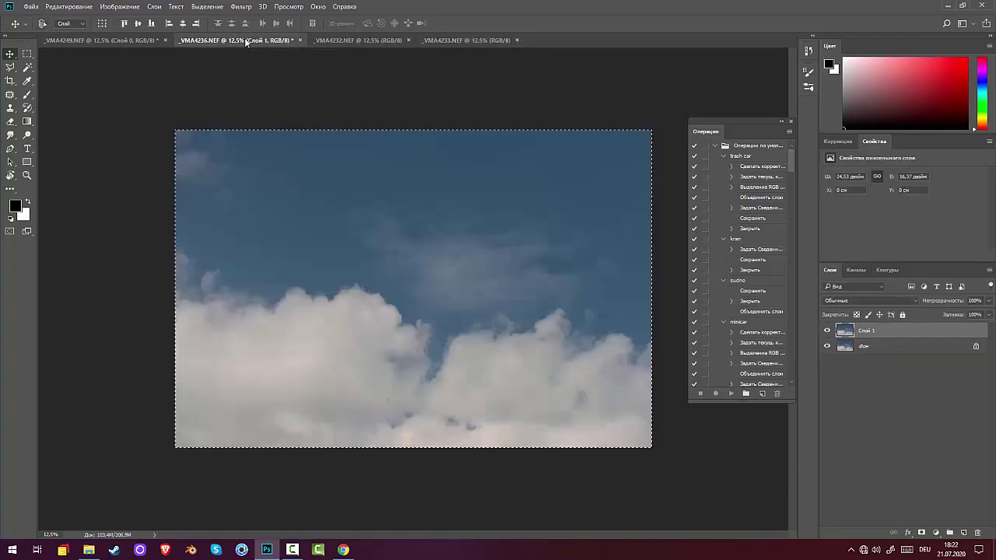
click(80, 41)
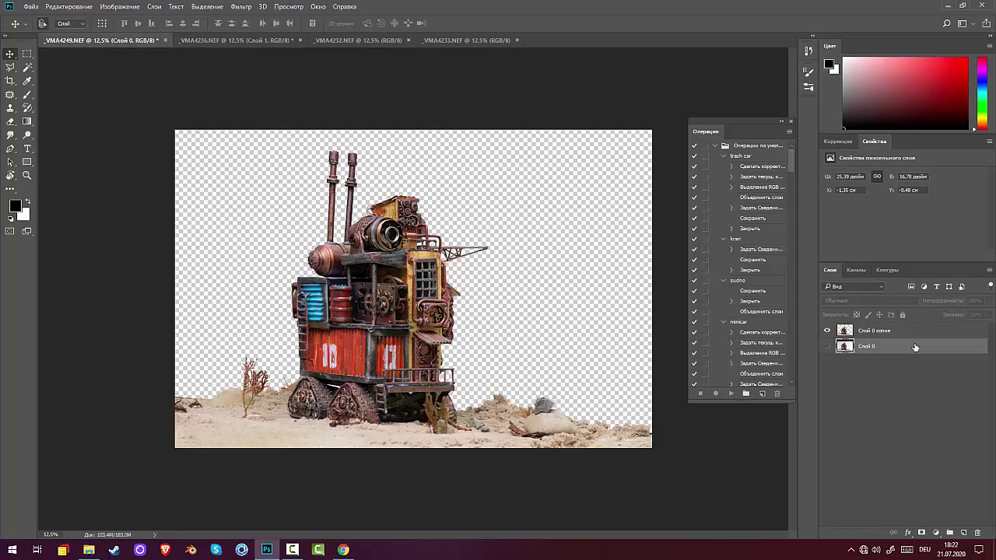
key(ctrl+v)
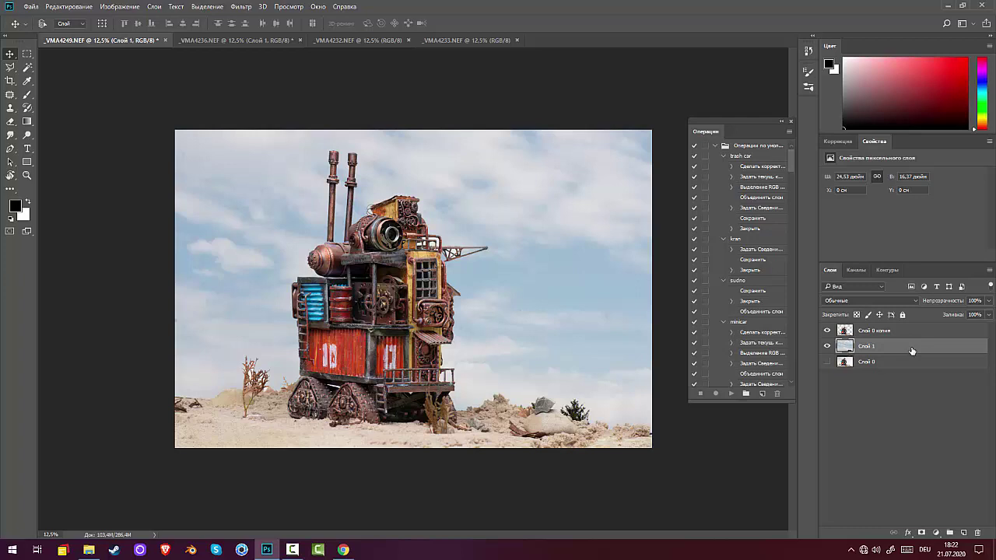
mouse_move(924, 349)
mouse_down()
mouse_move(965, 533)
mouse_move(933, 354)
mouse_up()
Add a Levels adjustment layer above the sky and raise its black input point to darken the clouds
click(836, 143)
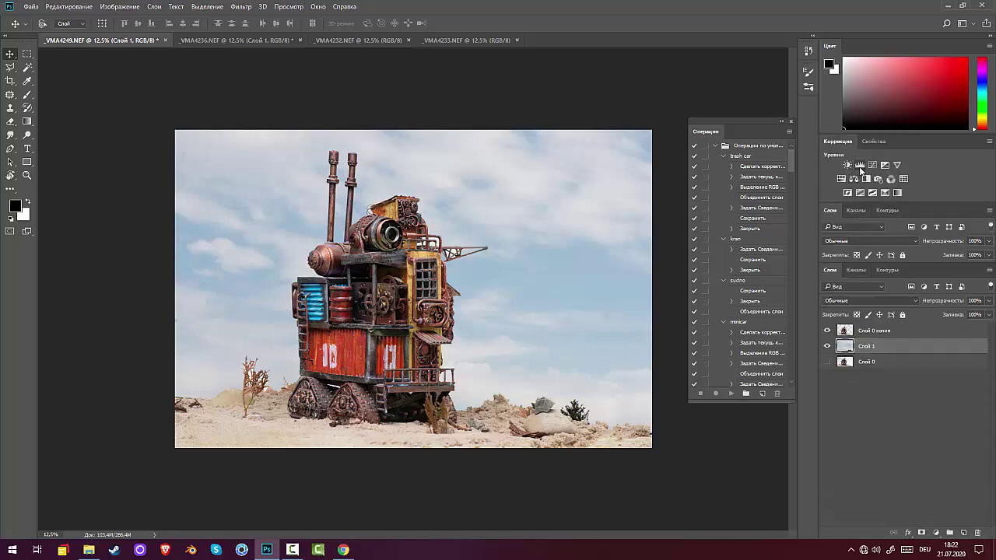
click(841, 168)
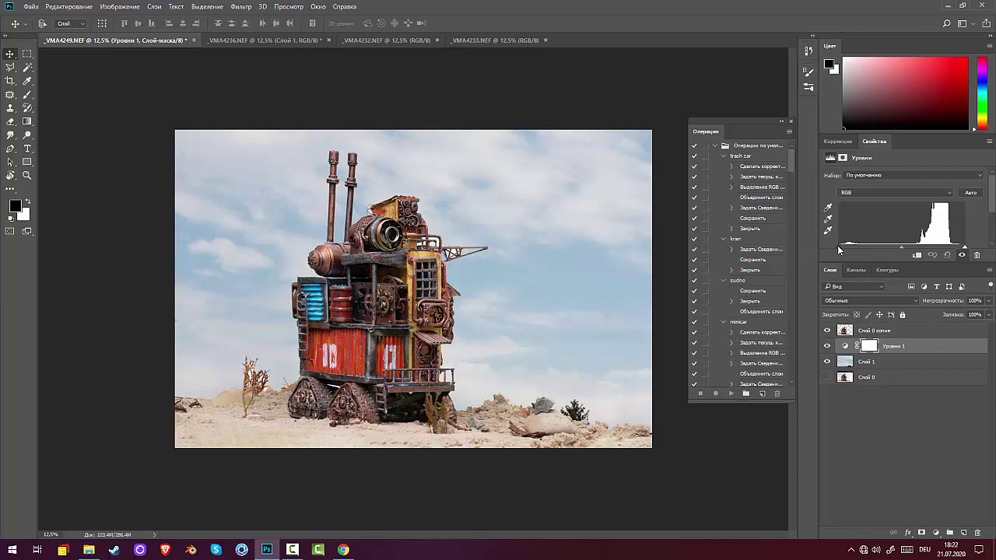
drag(843, 247, 883, 243)
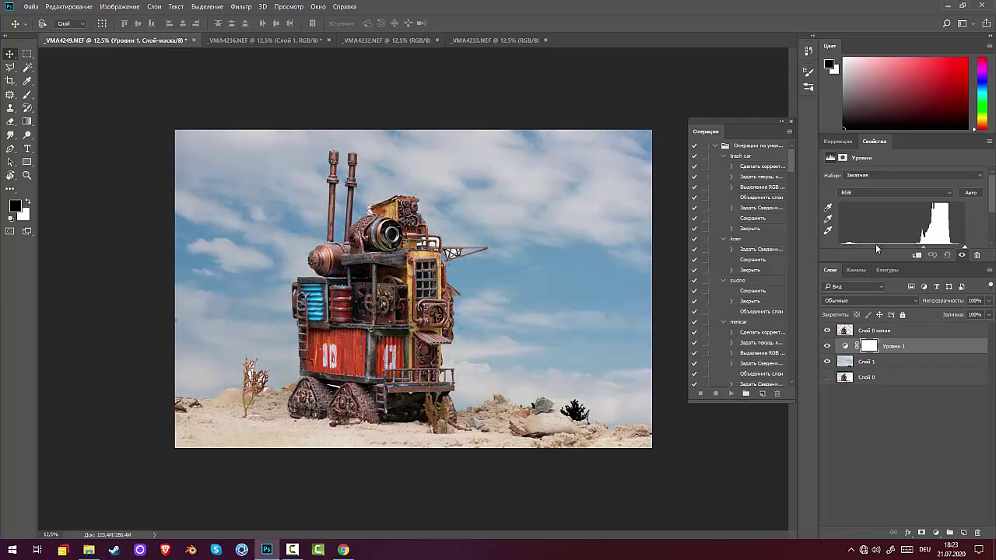
Draw a black-to-transparent linear gradient on the Levels mask from the canvas's lower edge up to mid-height
click(869, 345)
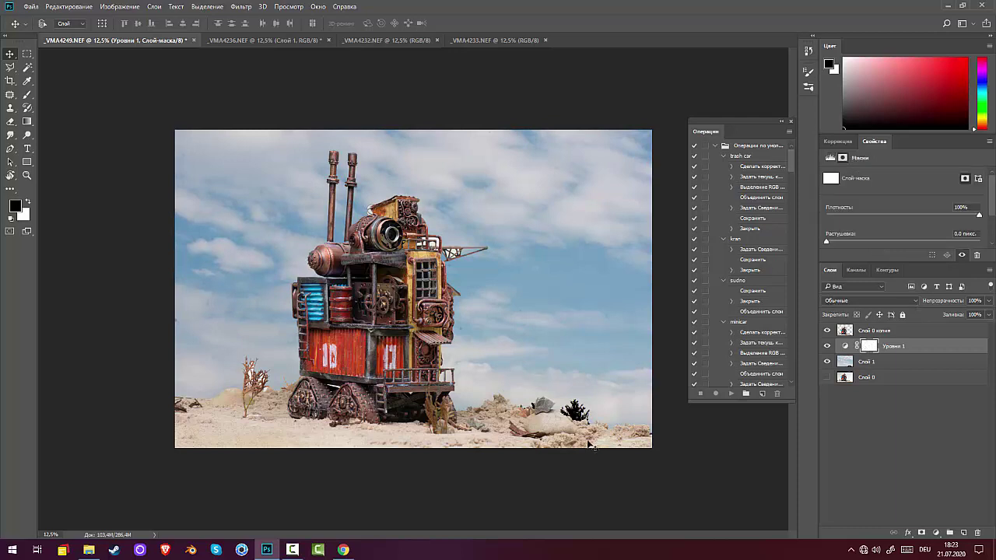
click(69, 8)
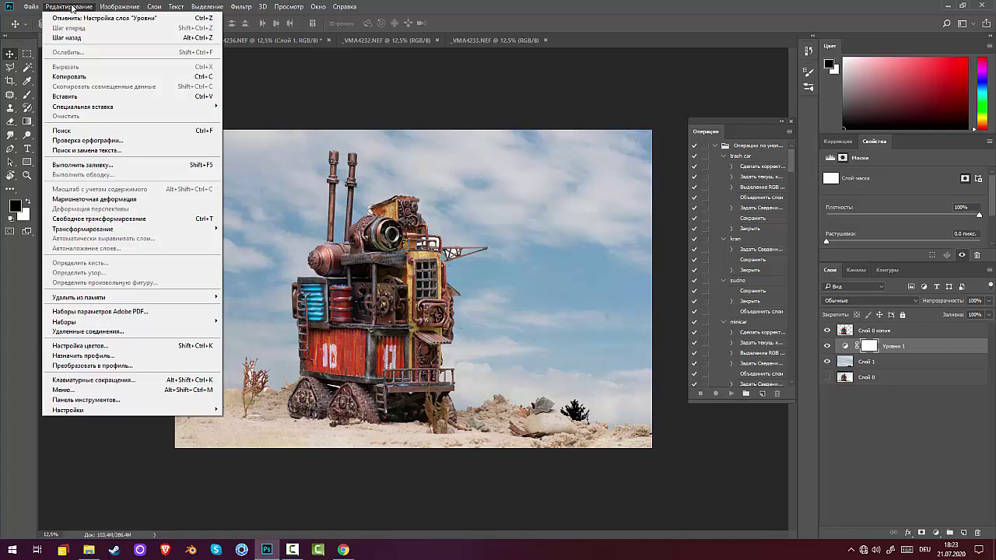
key(Escape)
key(g)
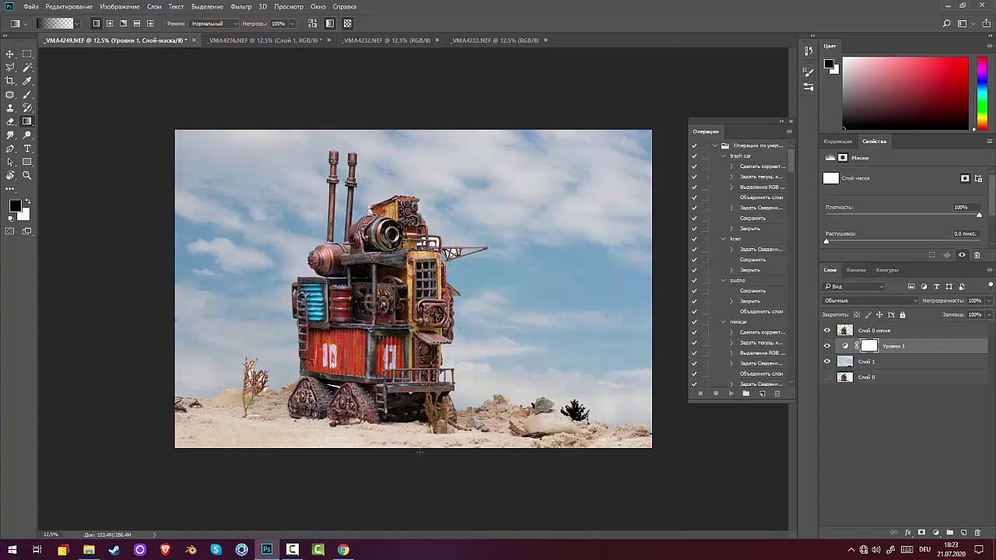
drag(420, 452, 418, 304)
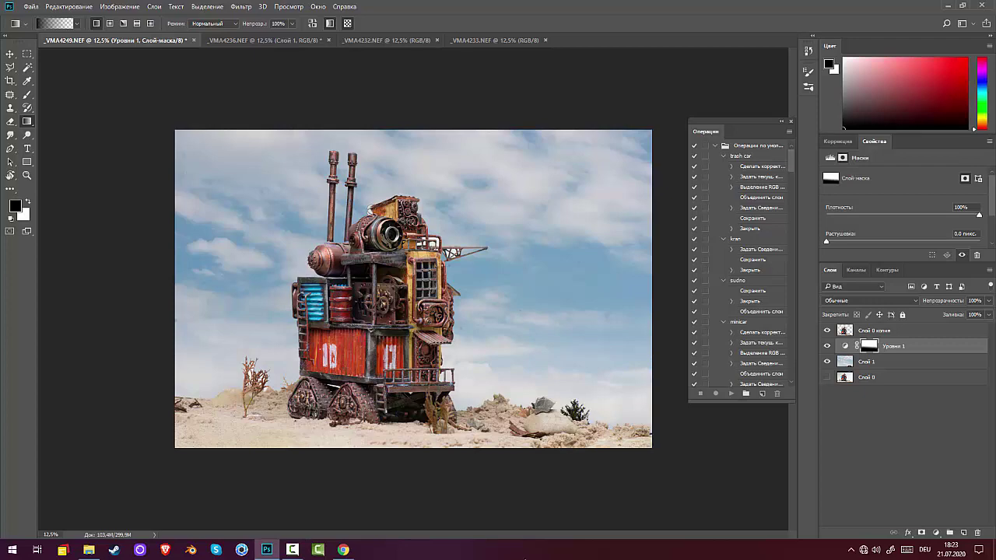
Remove the leftover tree from Слой 1 with a Content-Aware fill over a rectangular selection near the rocks, and clear the selection
key(ctrl+plus)
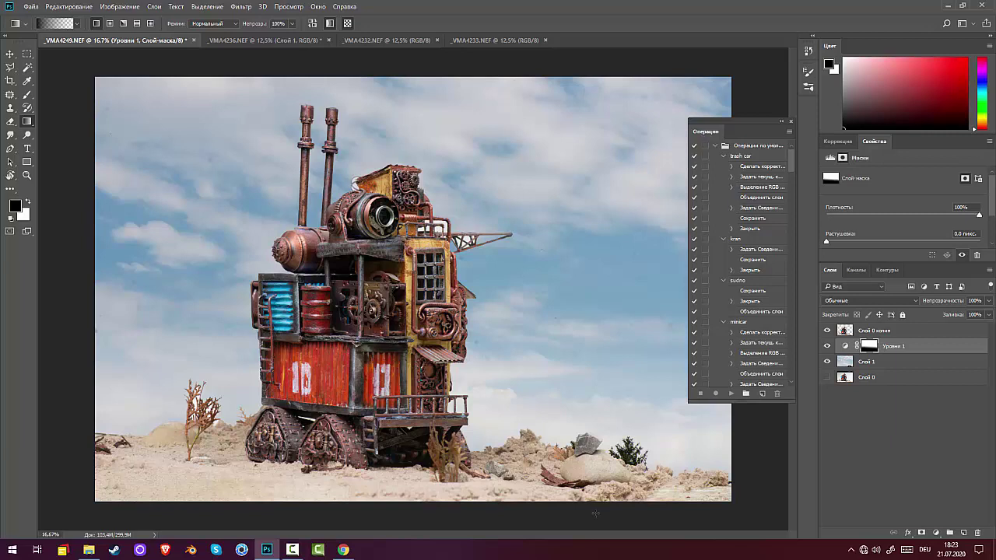
click(891, 364)
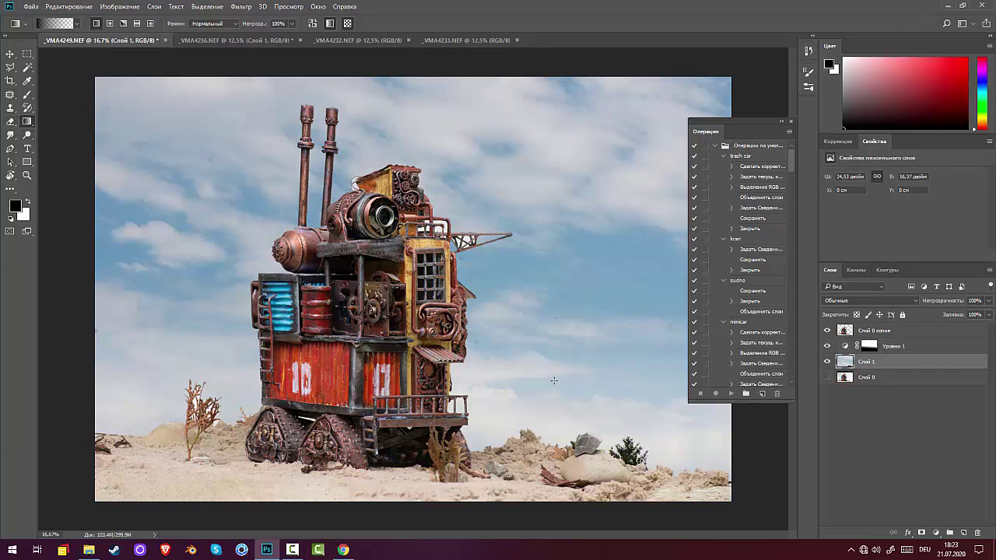
click(27, 54)
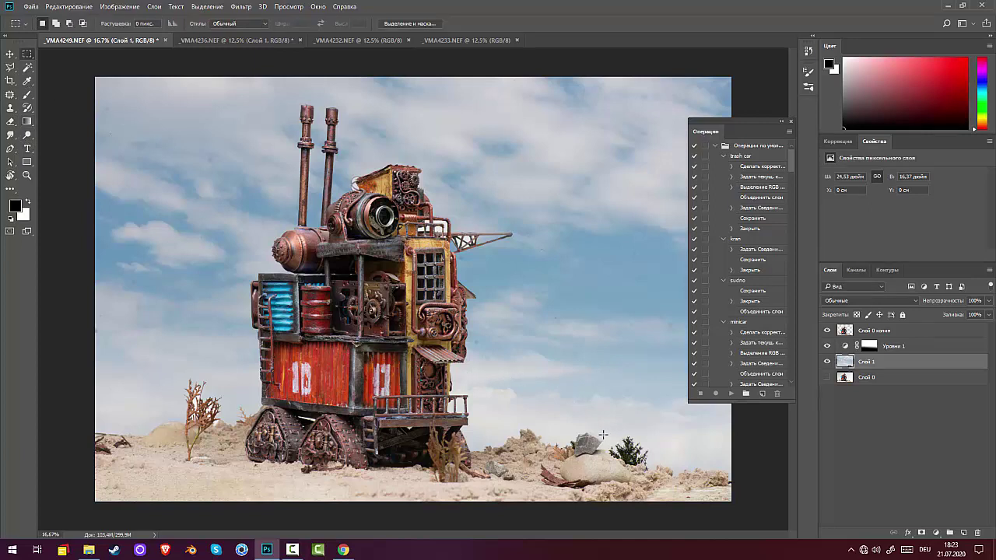
drag(603, 432, 668, 477)
right_click(653, 430)
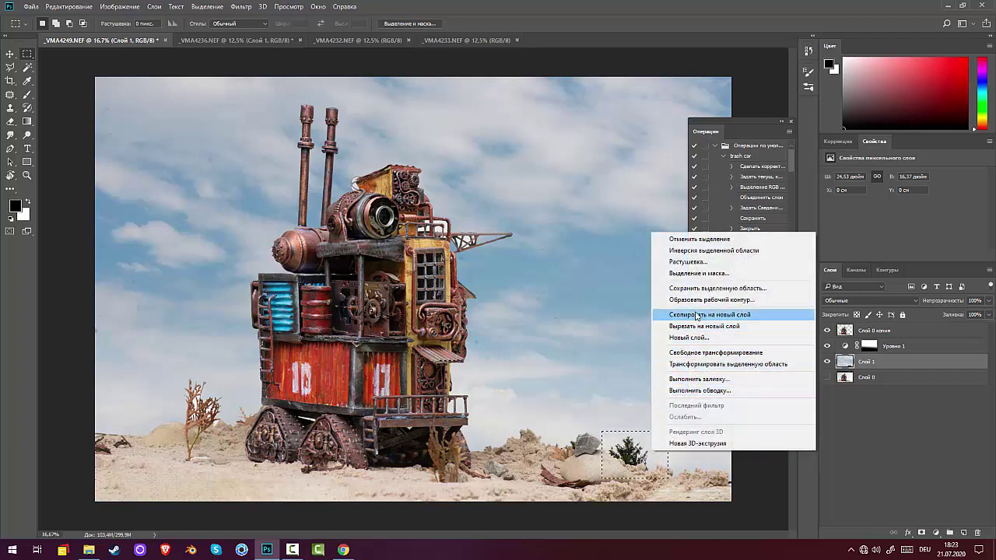
click(694, 379)
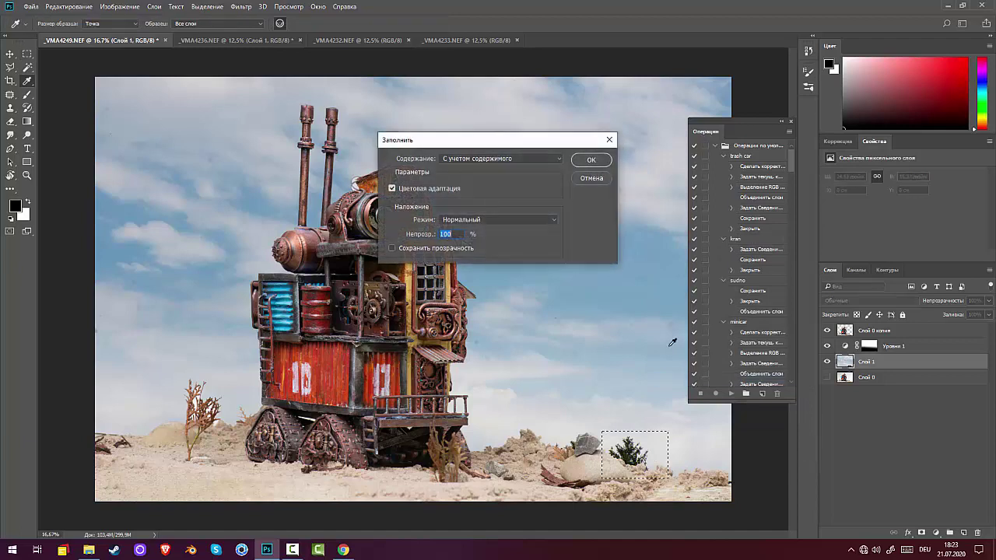
click(592, 161)
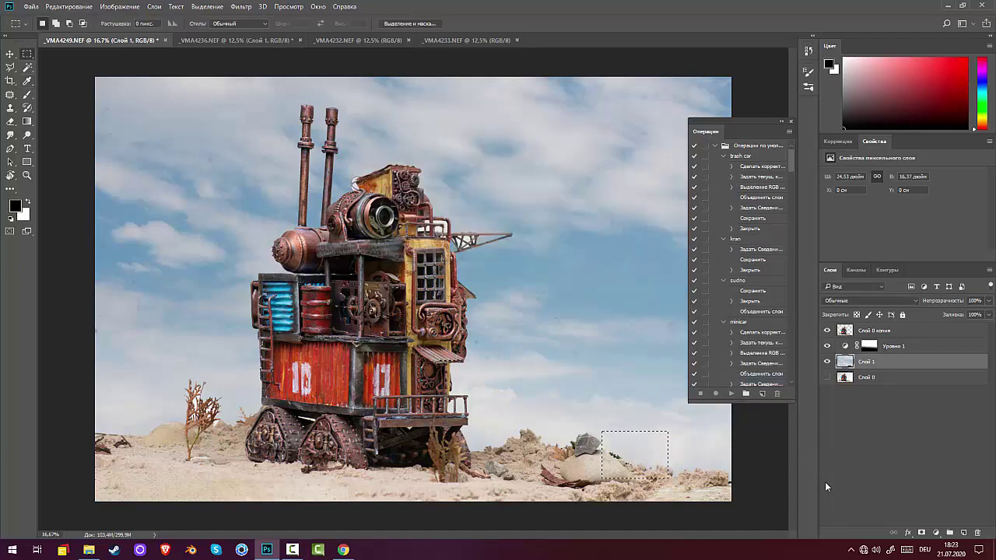
key(ctrl+d)
key(ctrl+minus)
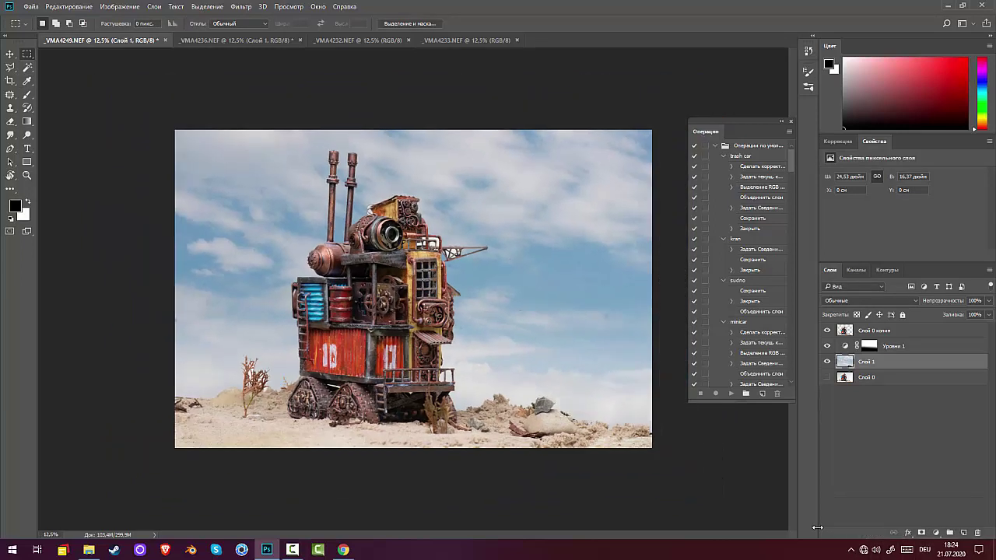
key(ctrl+plus)
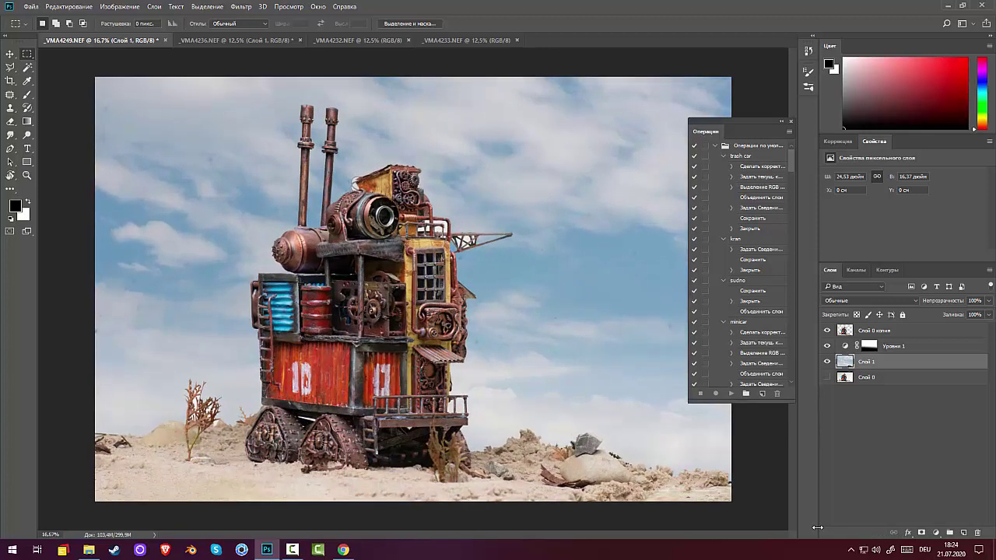
key(ctrl+minus)
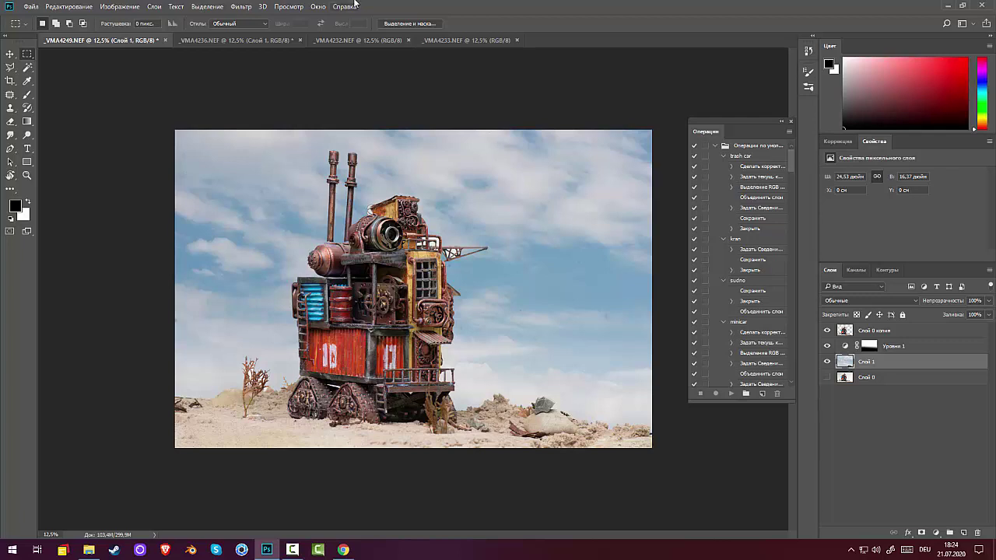
Retouch the small dark spots in the Слой 1 sky with the Spot Healing Brush at a size of 95 pixels
click(10, 94)
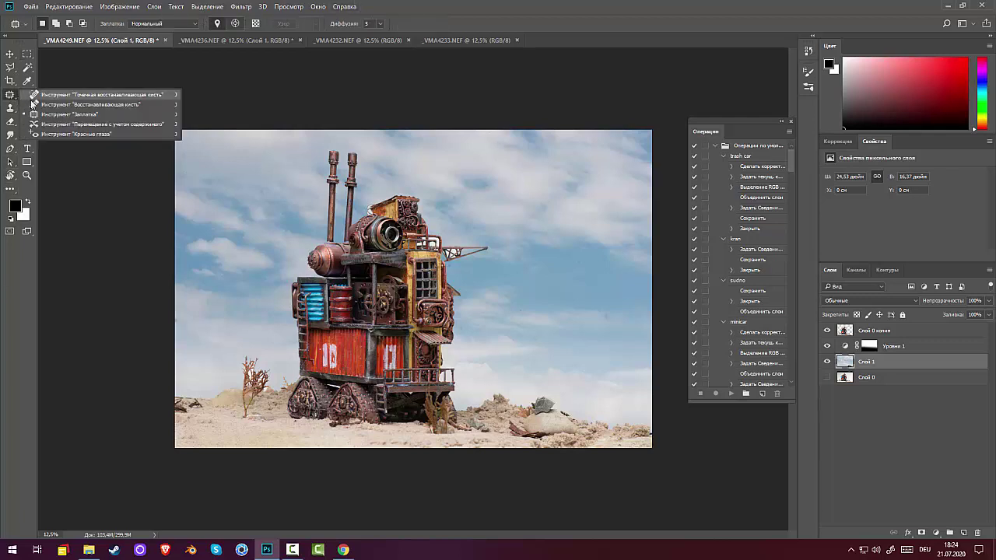
click(44, 105)
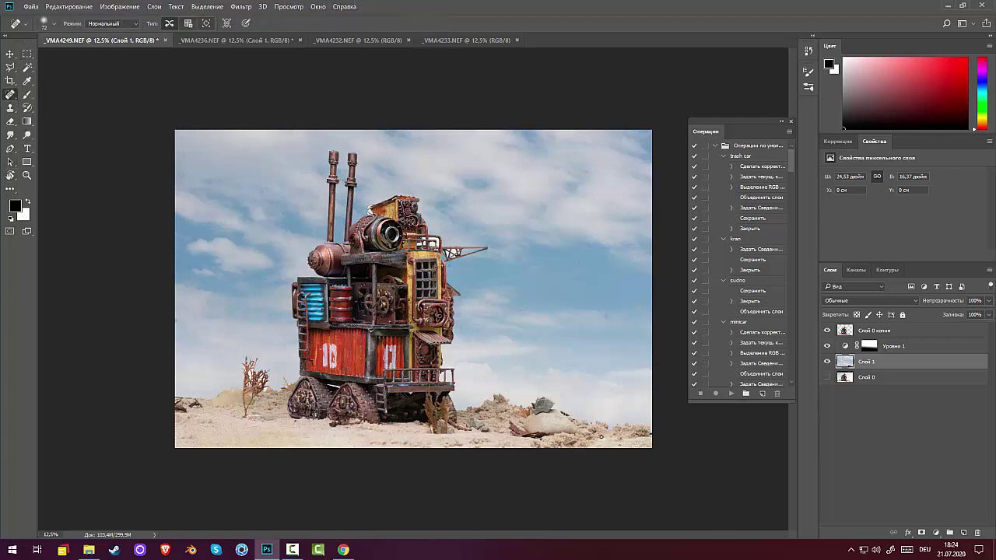
right_click(601, 348)
drag(643, 366, 655, 368)
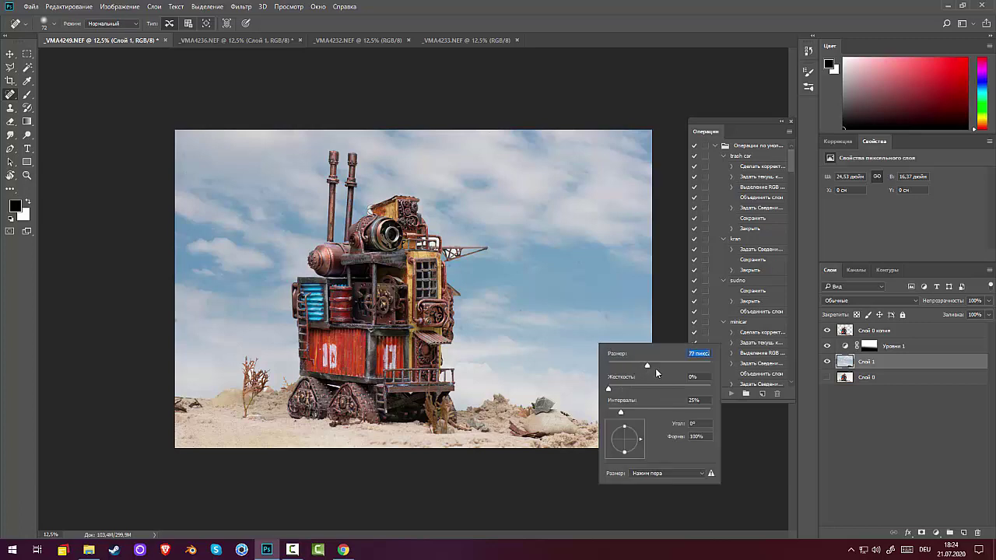
key(Return)
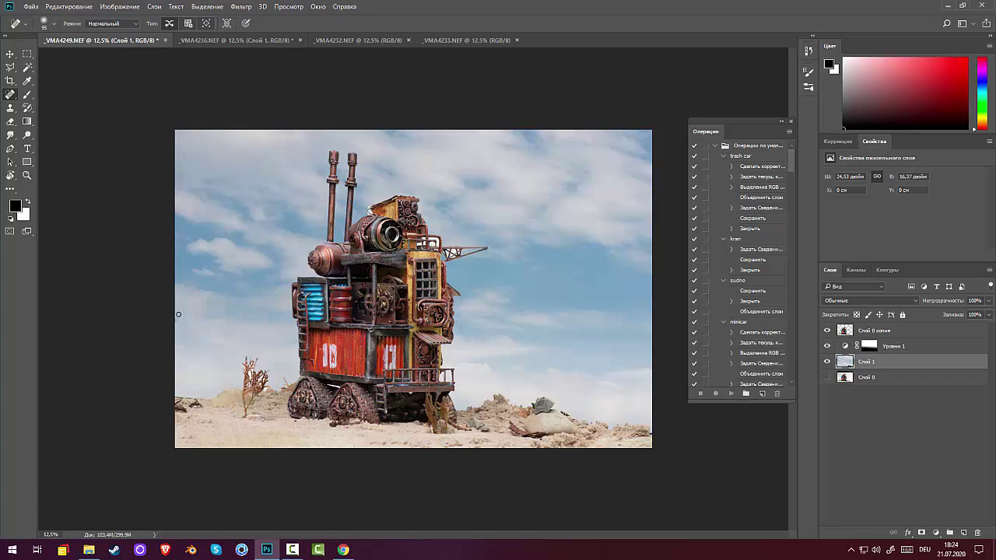
drag(179, 315, 185, 331)
drag(216, 394, 176, 396)
drag(150, 443, 150, 444)
drag(225, 394, 175, 395)
ctrl+click(846, 333)
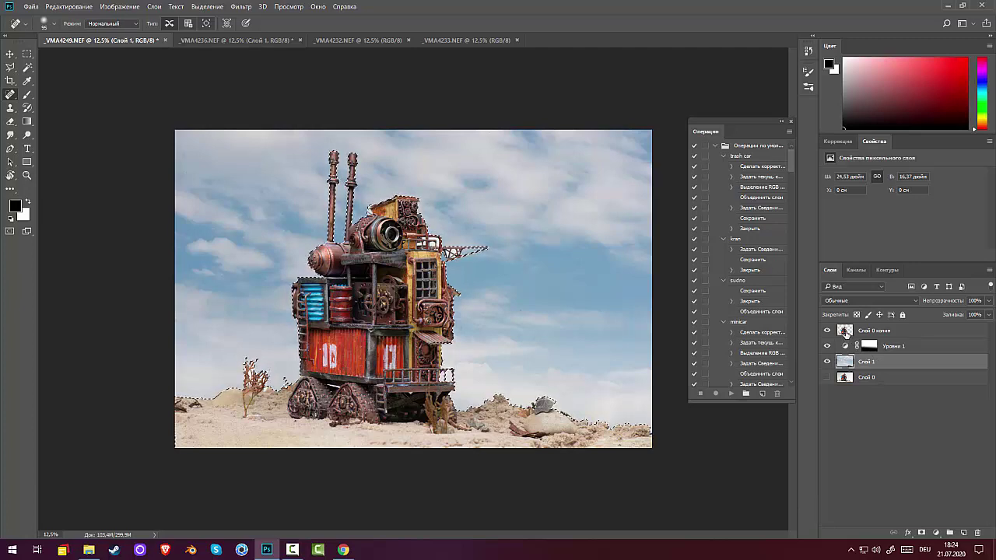
click(875, 476)
key(ctrl+d)
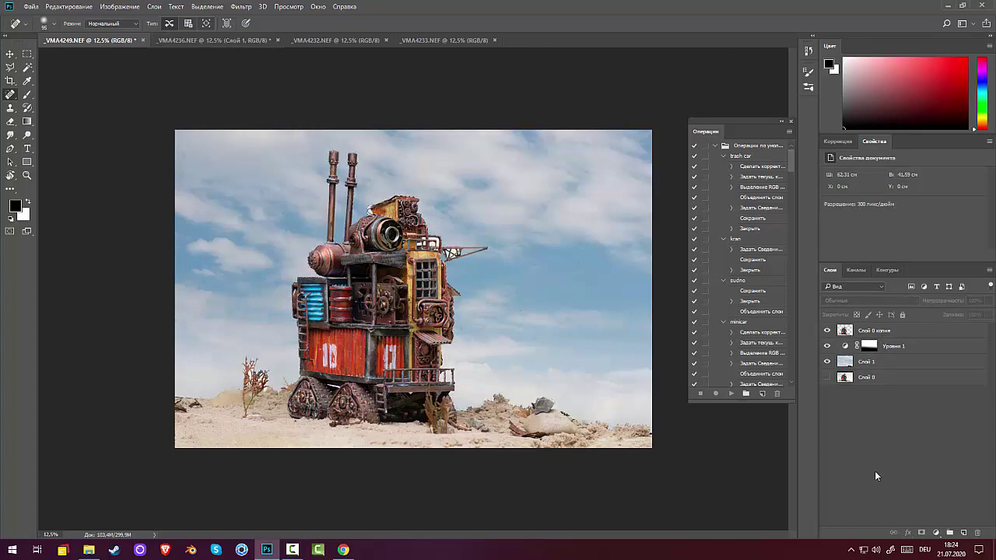
Select the white background remnants in the truss, behind the railing and inside the wire loop on Слой 0 копия with the Magic Wand
key(ctrl+plus)
key(ctrl+minus)
key(ctrl+plus)
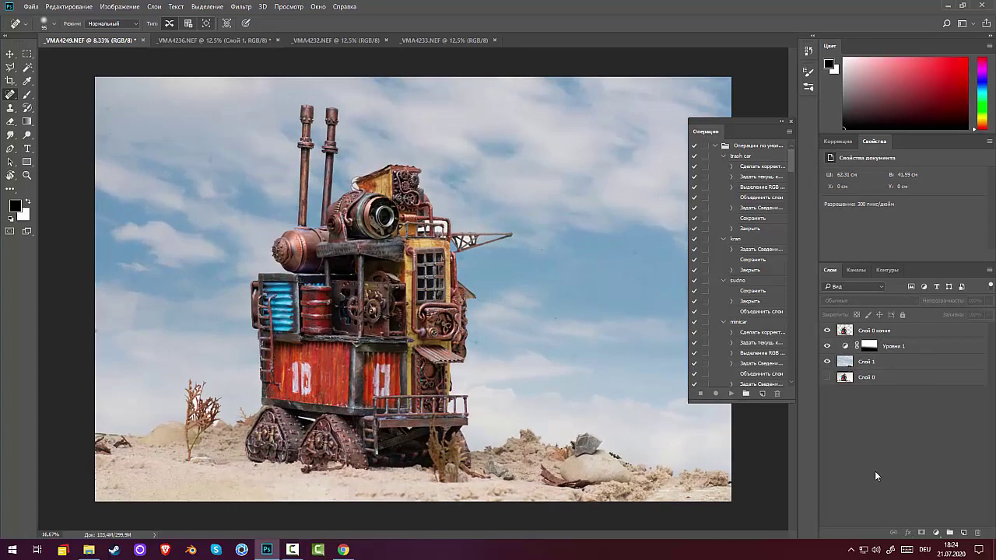
key(ctrl+plus)
key(ctrl+plus)
key(ctrl+plus)
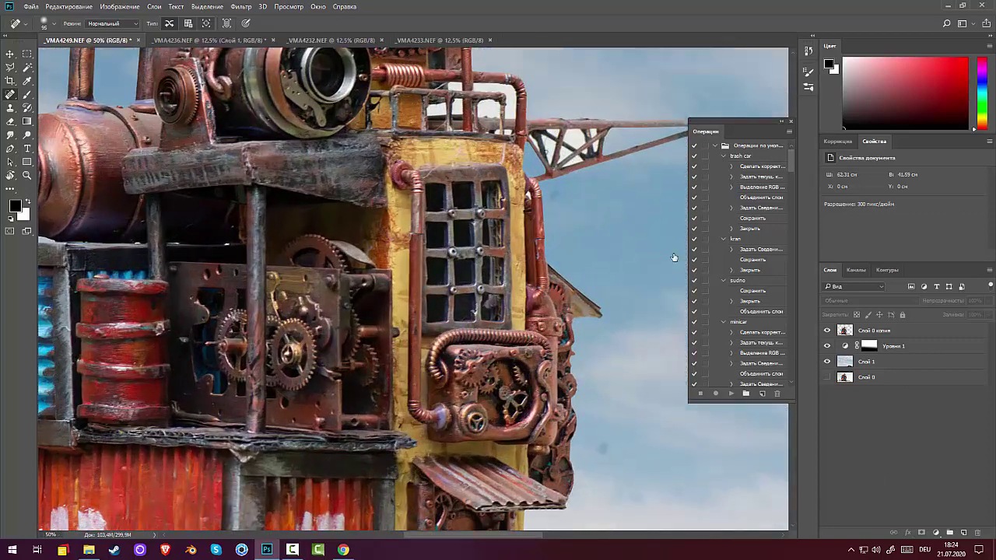
scroll(509, 273, up, 5)
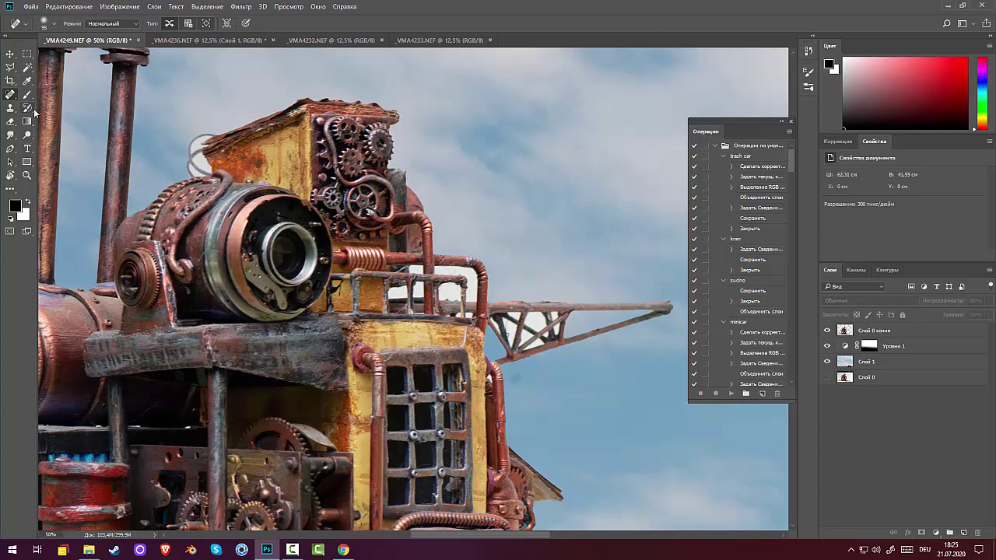
click(29, 69)
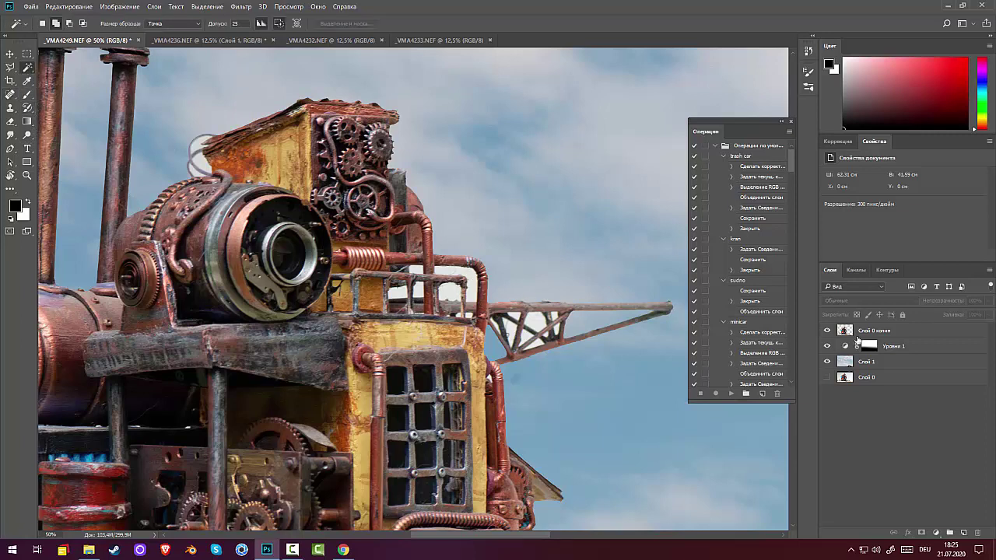
click(835, 329)
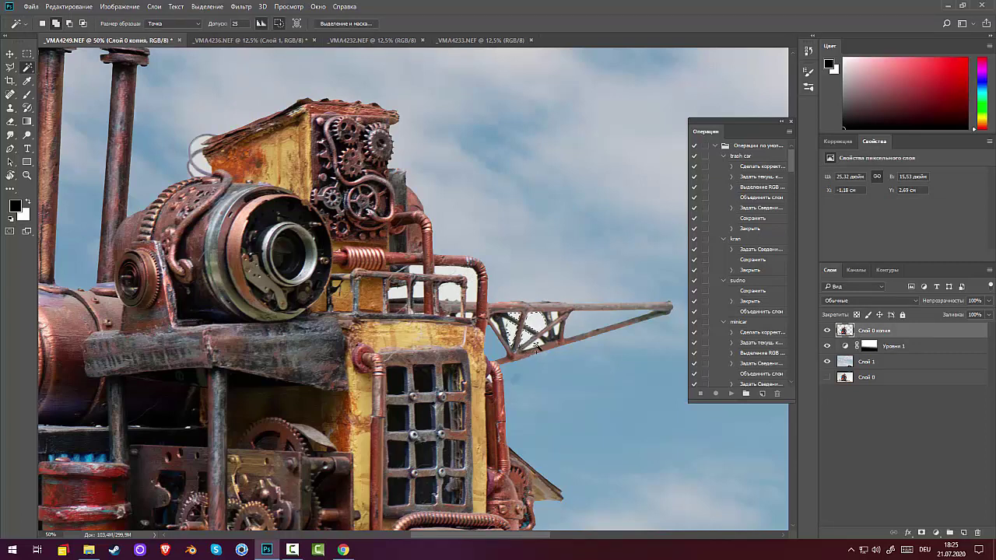
shift+click(555, 319)
shift+click(461, 287)
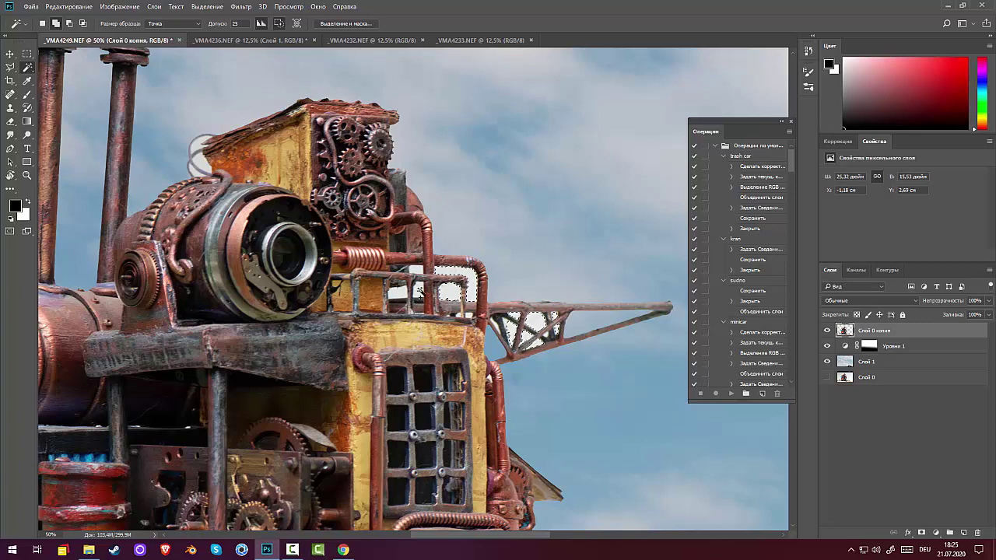
shift+click(418, 293)
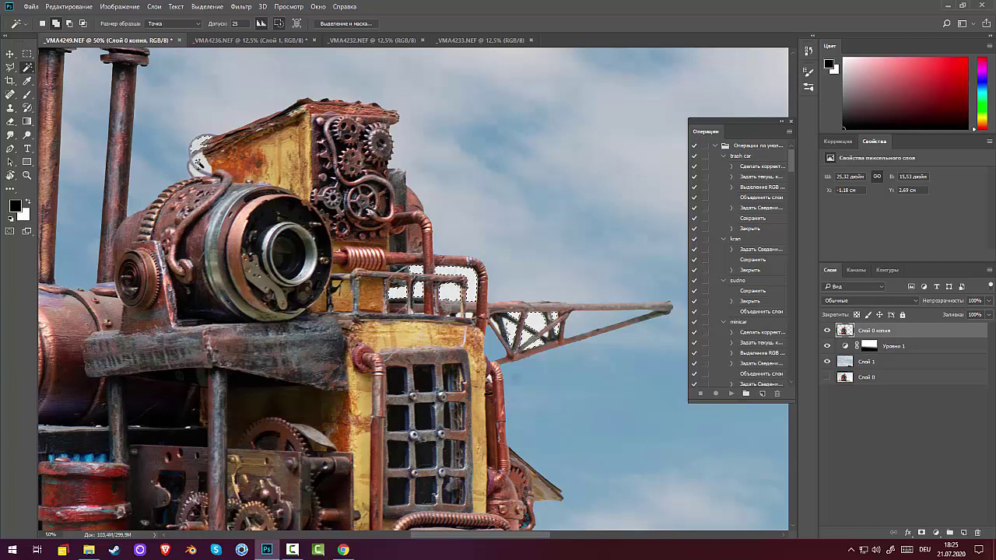
shift+click(198, 163)
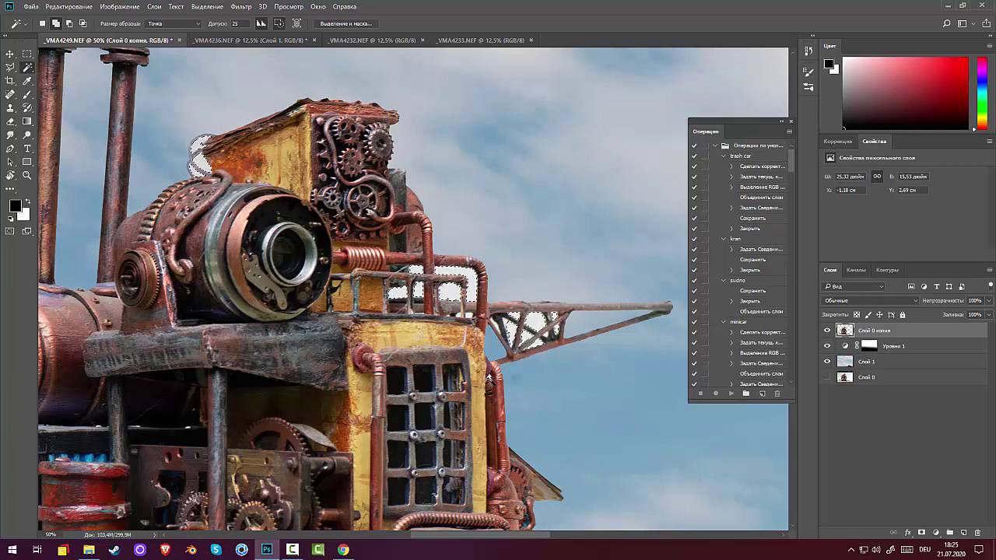
Expand the selection by 5 pixels, delete the selected white remnants from Слой 0 копия and clear the selection
click(206, 6)
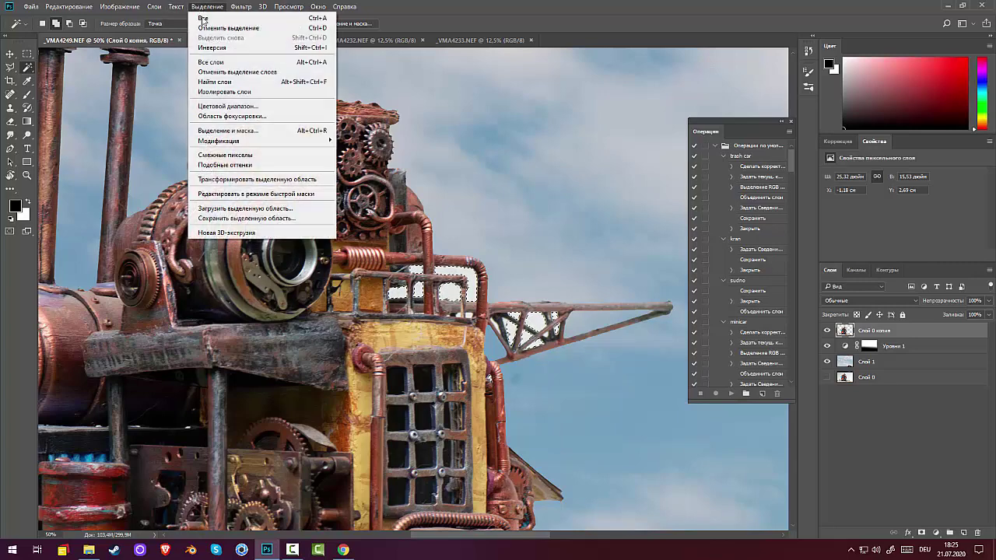
mouse_move(329, 136)
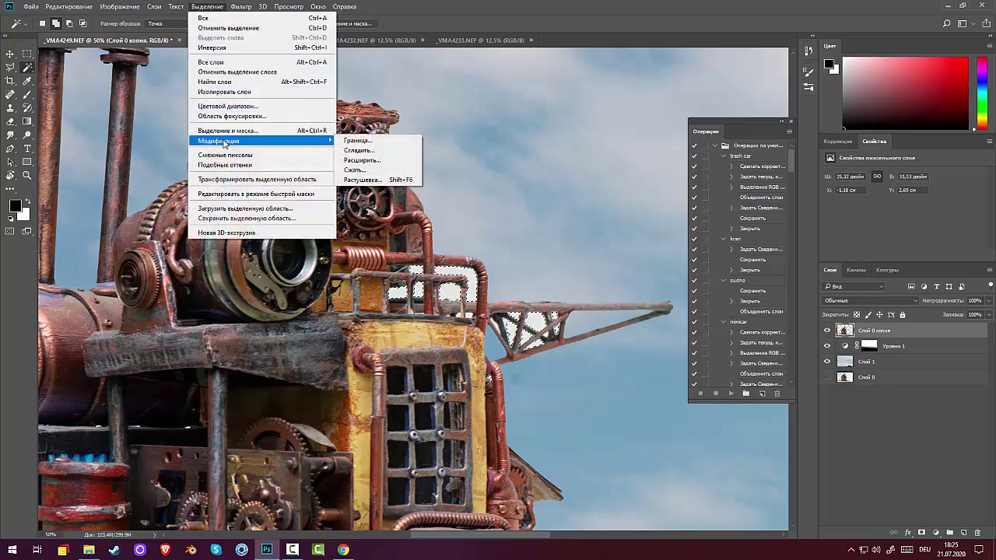
click(366, 161)
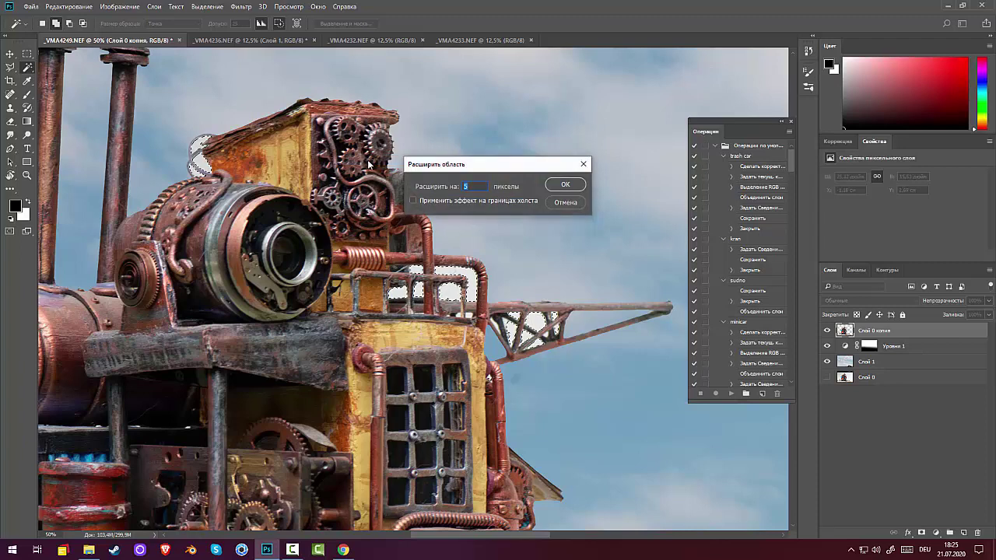
click(570, 185)
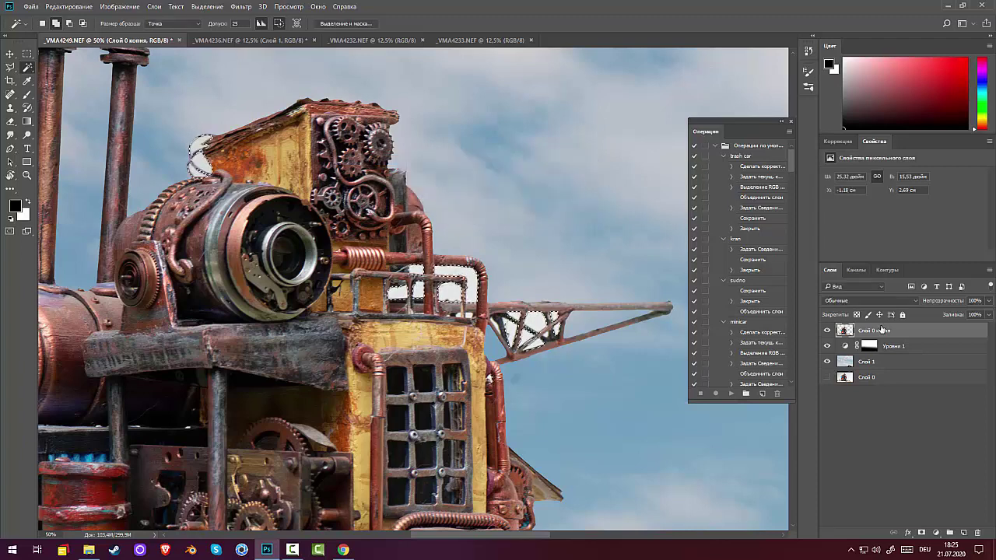
key(ctrl+d)
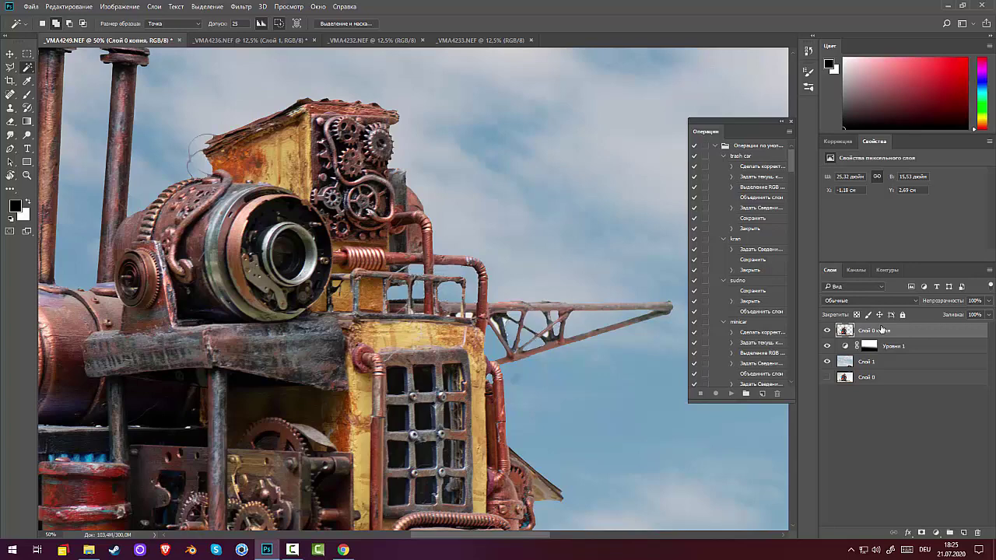
Stamp all visible layers into a new merged layer above Слой 0 копия and show the available adjustments
key(ctrl+minus)
key(ctrl+minus)
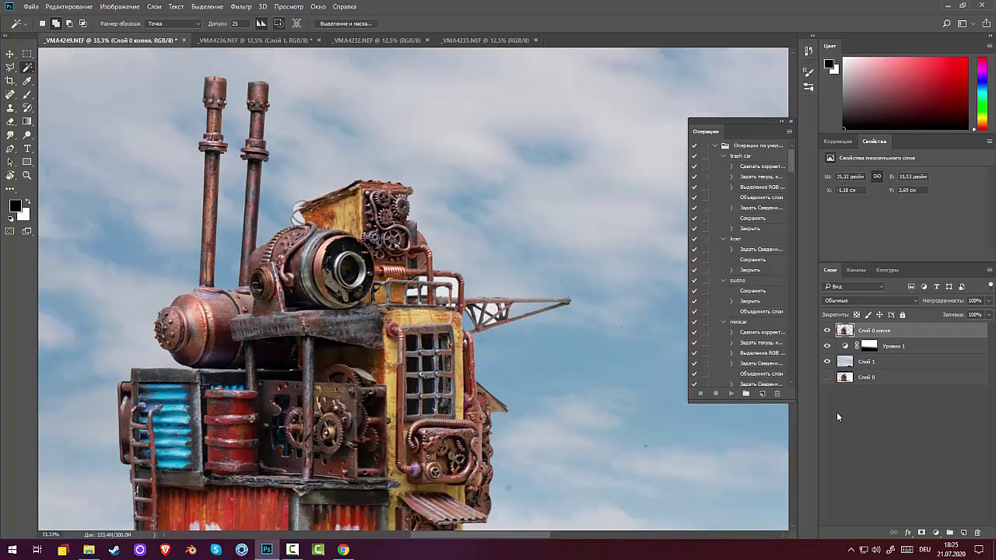
key(ctrl+minus)
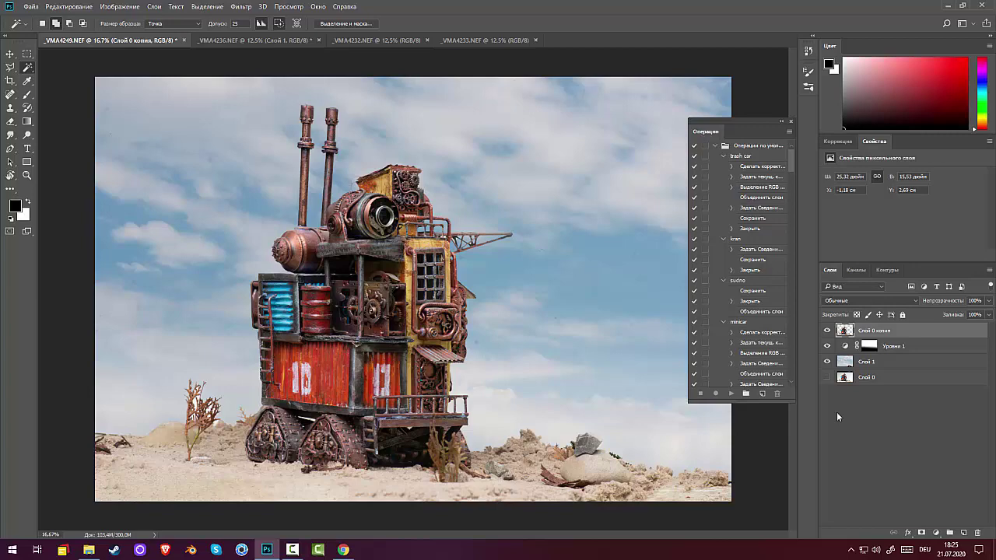
key(ctrl+minus)
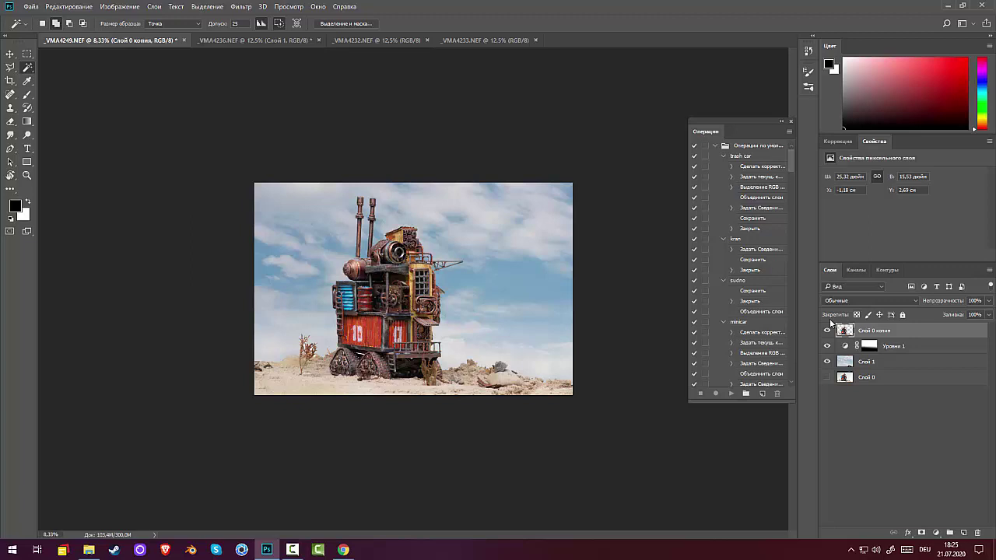
click(885, 363)
click(891, 332)
key(ctrl+alt+shift+s)
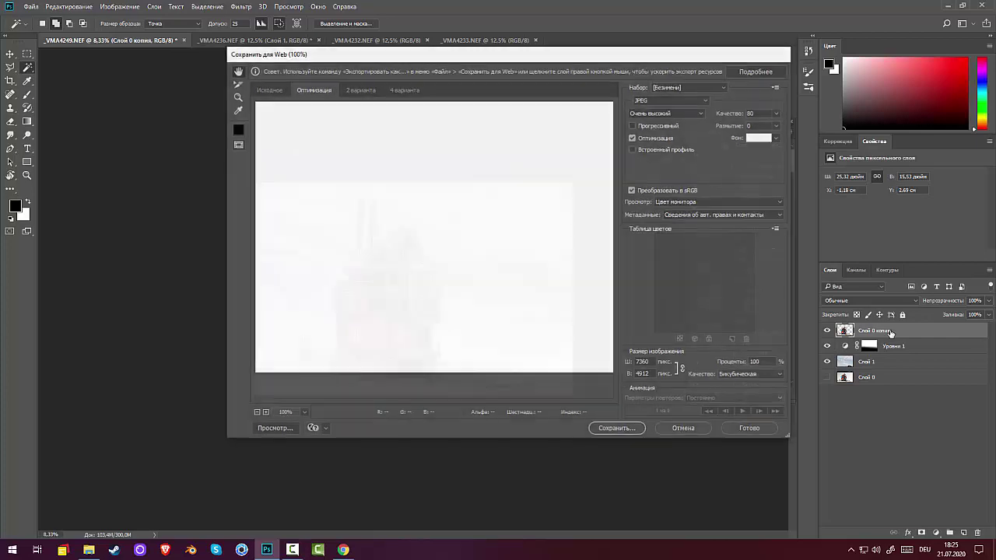
click(685, 429)
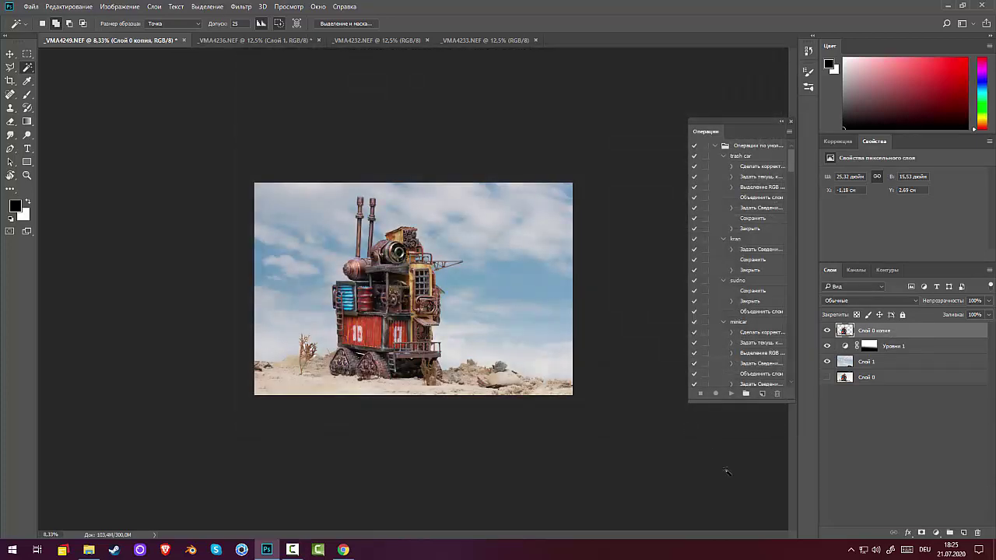
key(ctrl+alt+shift+e)
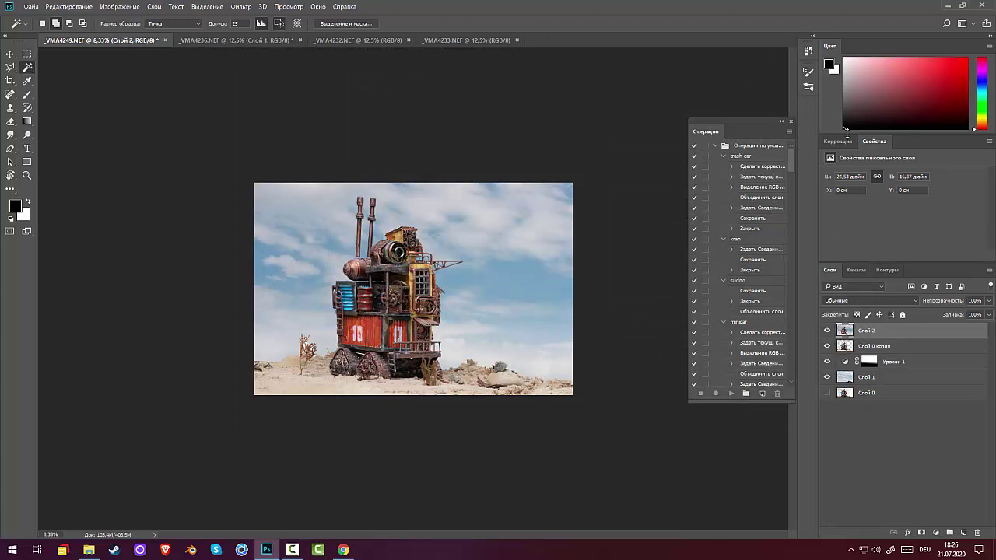
click(839, 141)
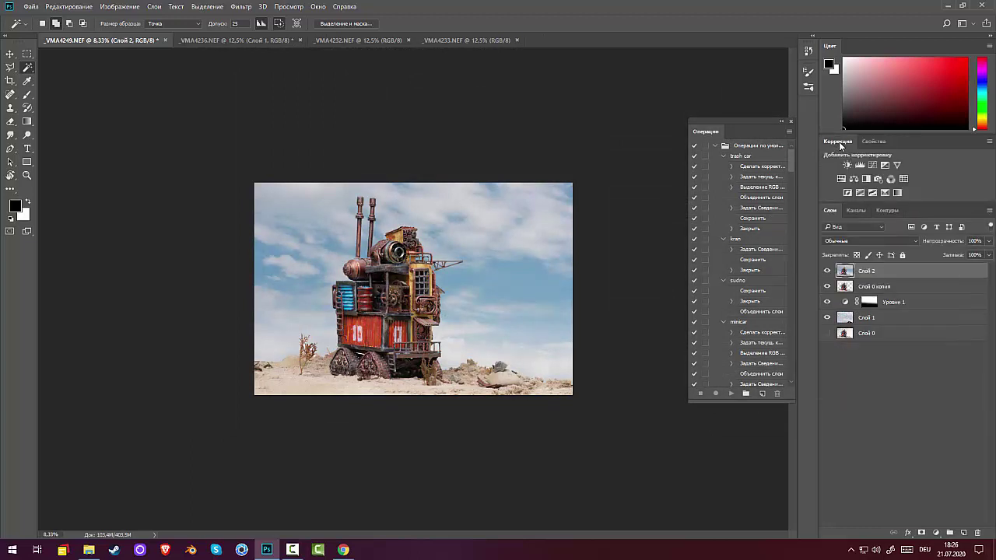
Add a Photo Filter adjustment above Слой 2 using Холодный фильтр (82) with its density set to 12%
click(880, 179)
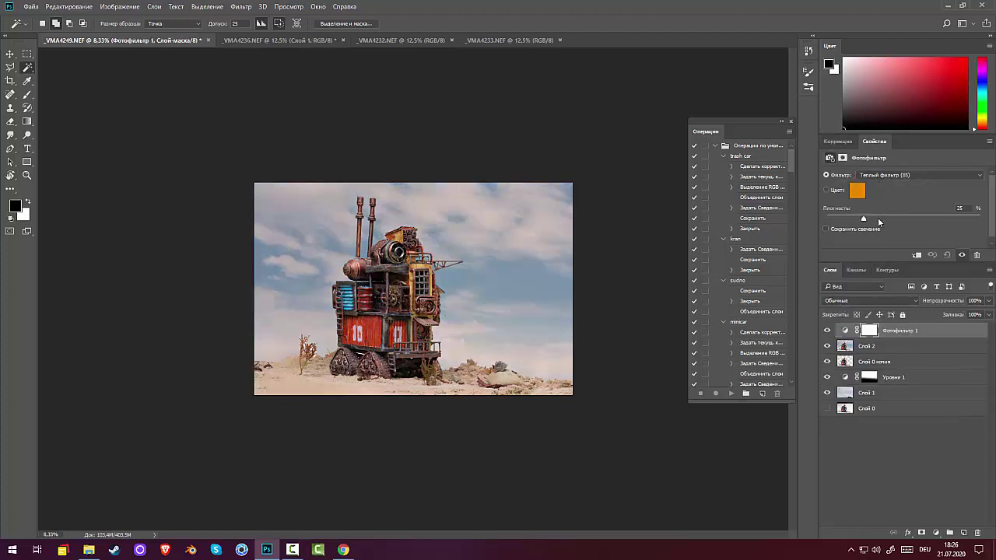
click(876, 176)
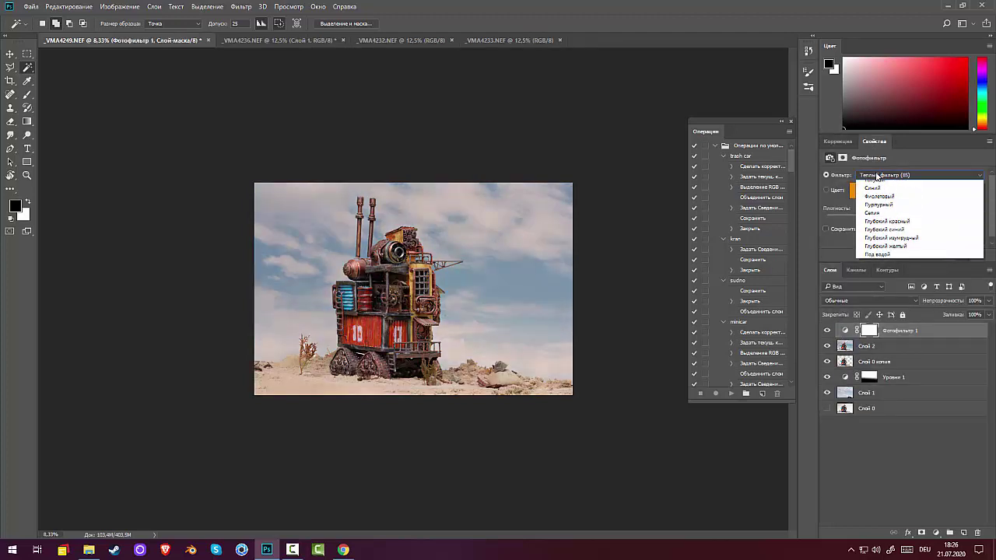
click(892, 227)
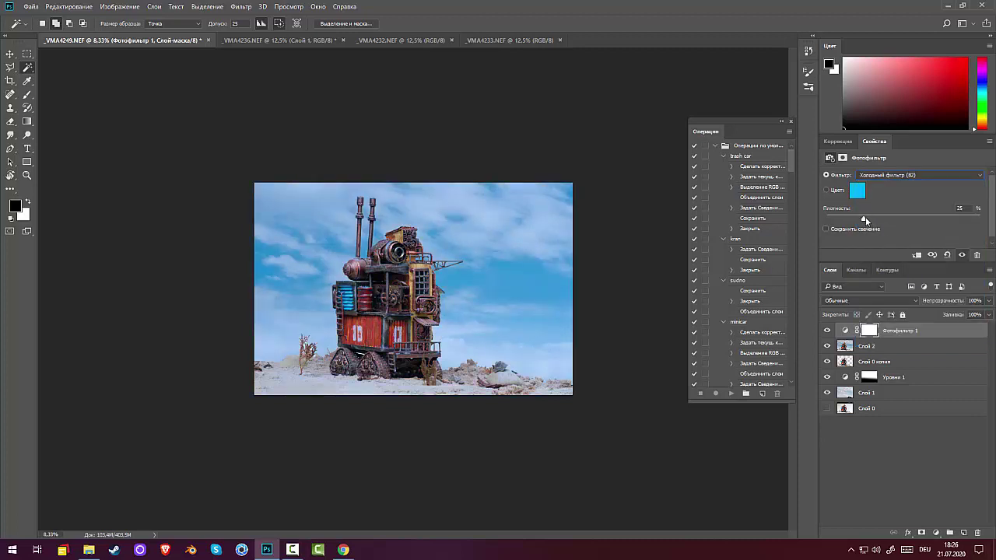
mouse_move(864, 221)
mouse_down()
mouse_move(836, 218)
mouse_move(844, 218)
mouse_up()
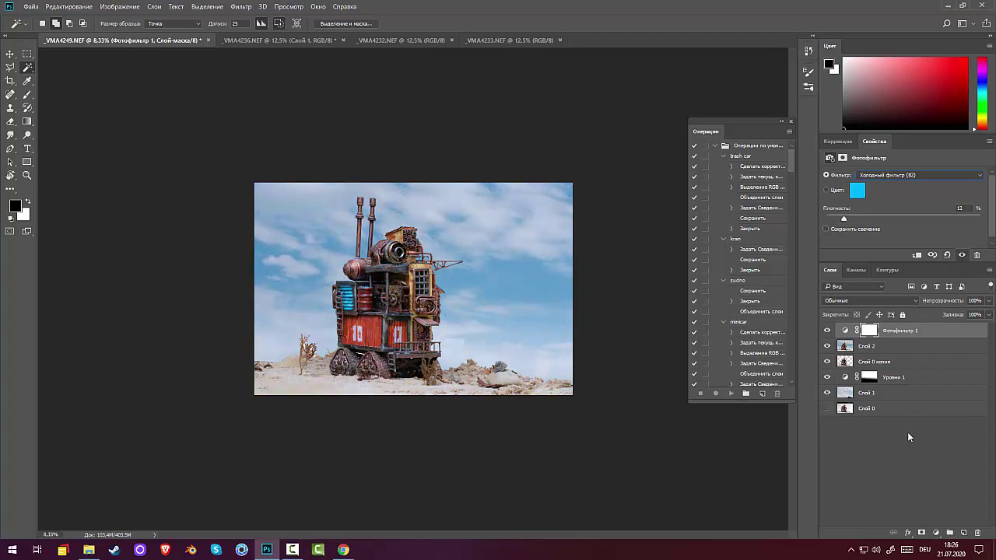
Invert the Фотофильтр 1 mask to black and apply a white-to-transparent linear gradient across the sky
click(869, 333)
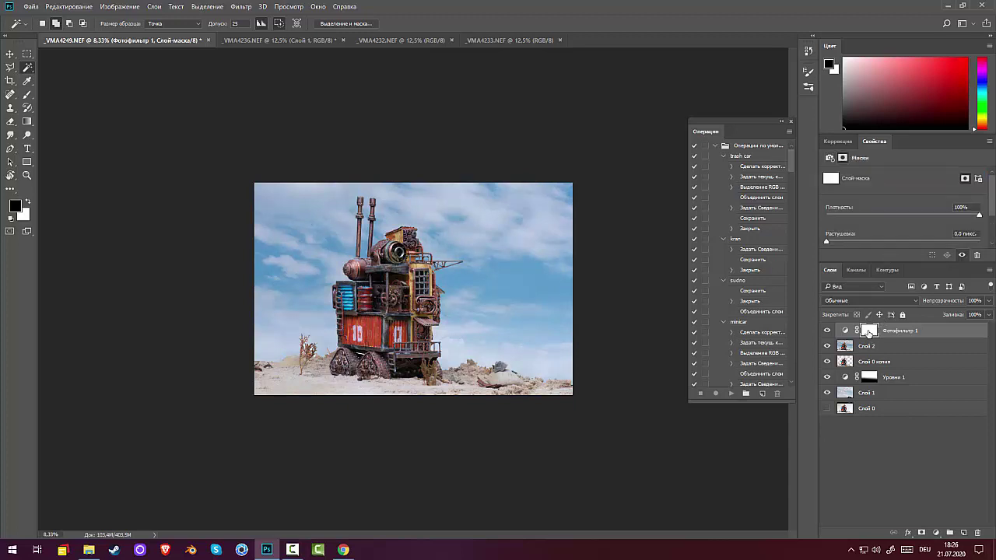
key(ctrl+i)
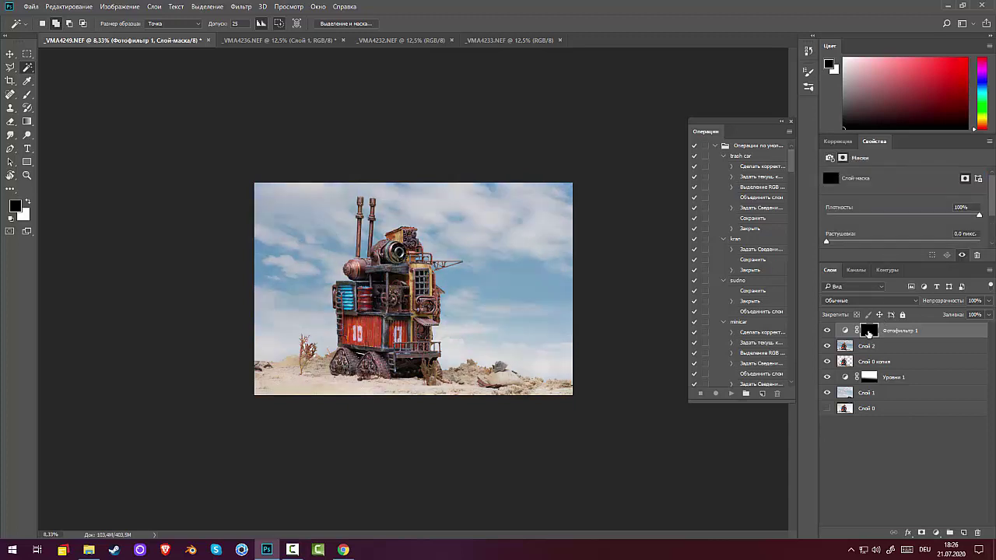
click(27, 122)
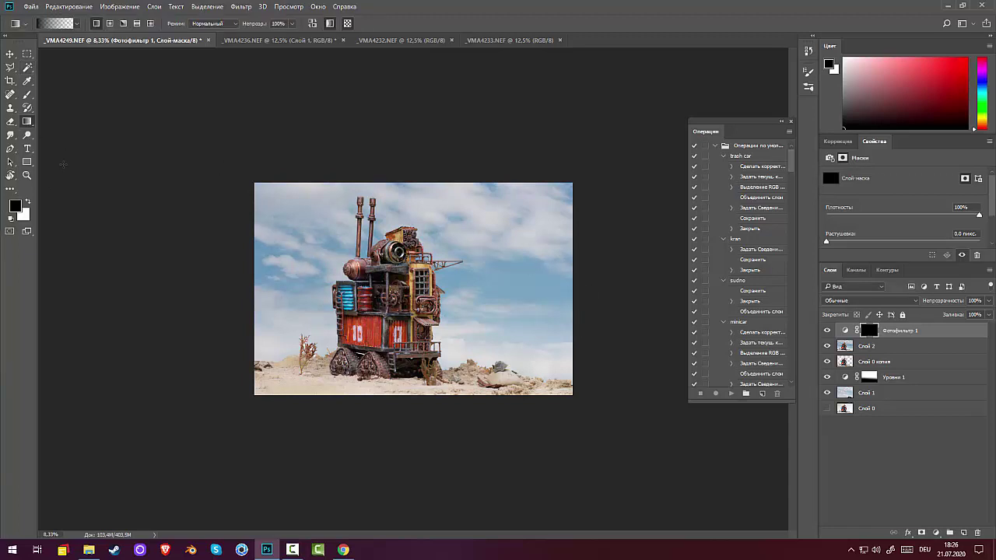
click(31, 202)
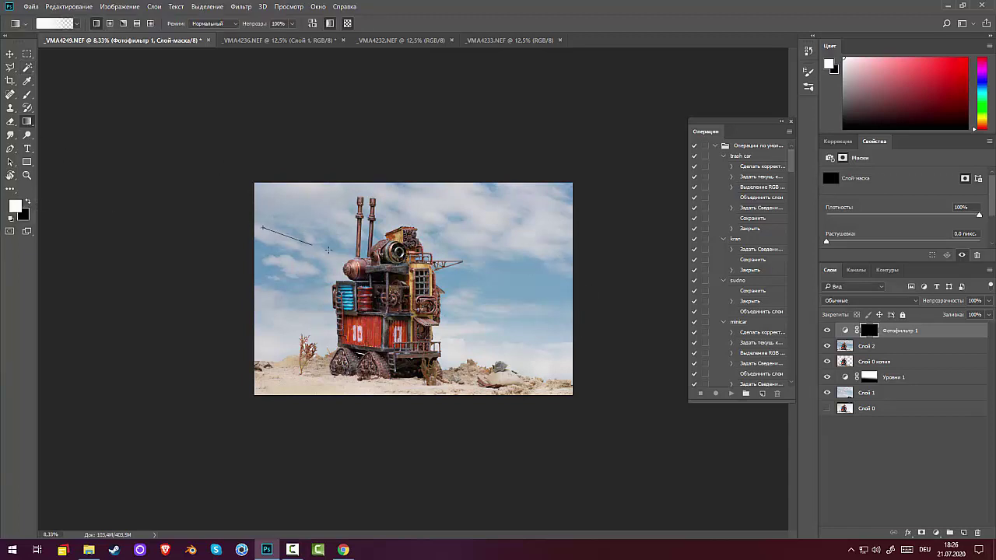
drag(291, 219, 498, 210)
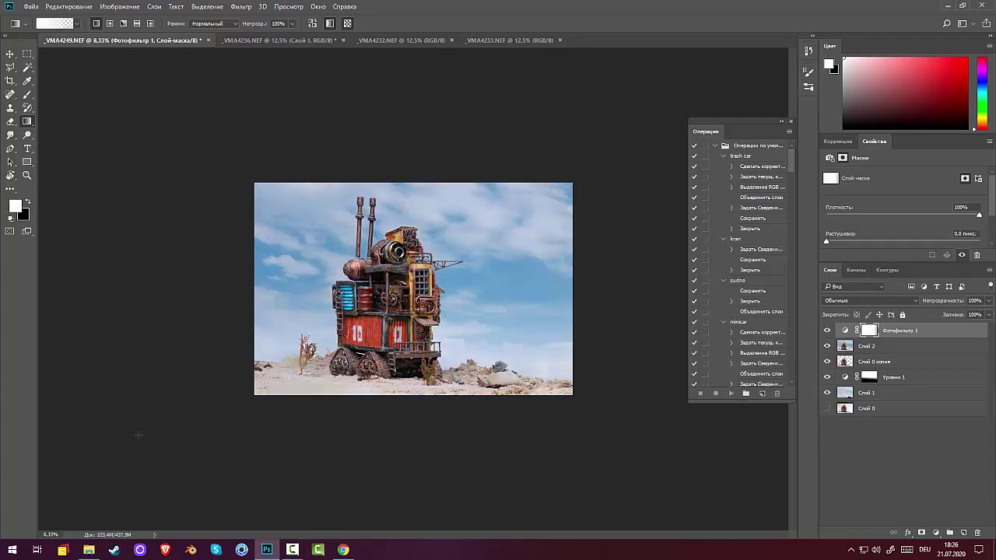
Try a black-to-transparent linear gradient on the Фотофильтр 1 mask near the ground and undo it
click(31, 202)
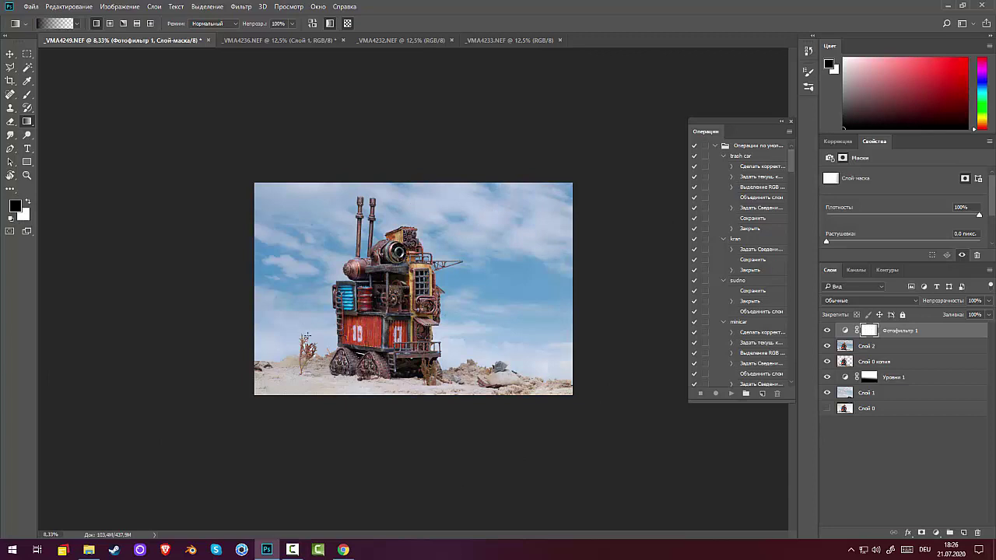
drag(307, 336, 314, 400)
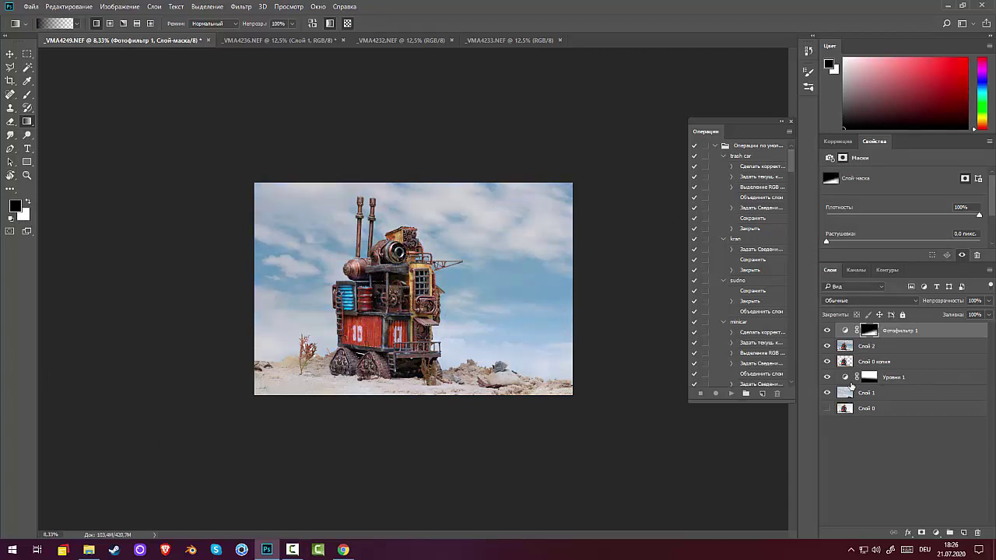
key(ctrl+z)
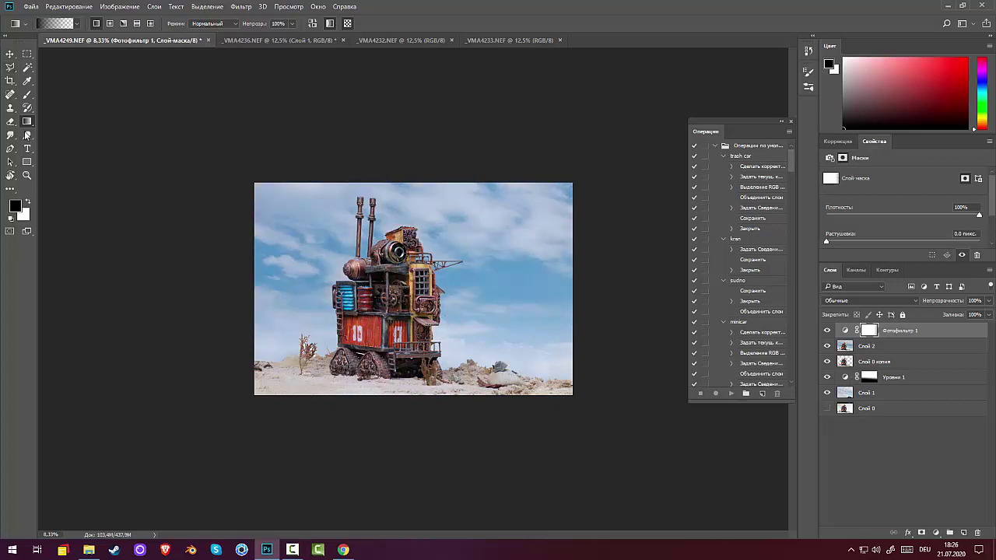
Apply several black-to-transparent radial gradients to the Фотофильтр 1 mask around the vehicle to hide the cooling effect there
click(27, 108)
click(27, 121)
drag(532, 219, 644, 276)
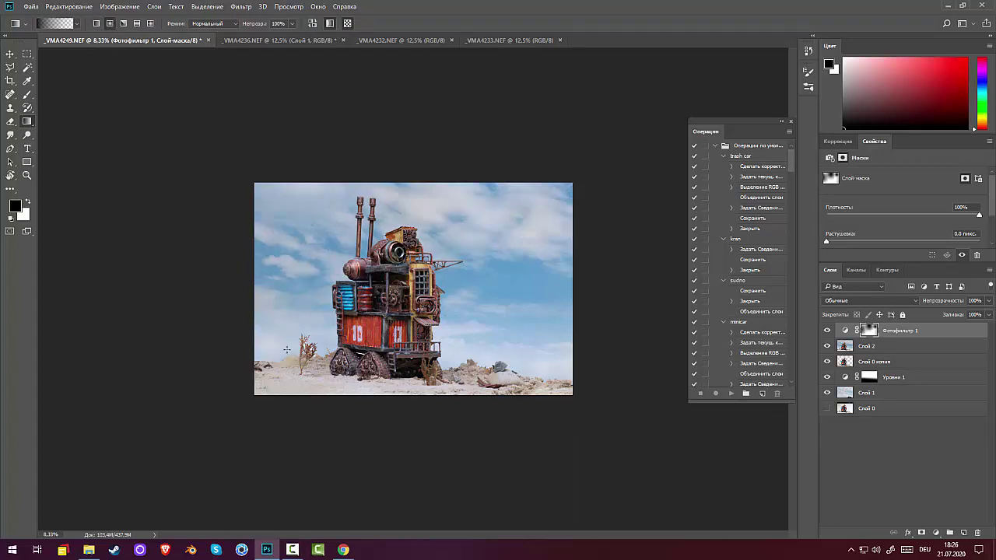
drag(477, 324, 563, 313)
mouse_move(830, 242)
mouse_down()
mouse_move(844, 241)
mouse_move(815, 246)
mouse_up()
Delete the Фотофильтр 1 adjustment layer and move Слой 0 копия above Слой 2
click(893, 334)
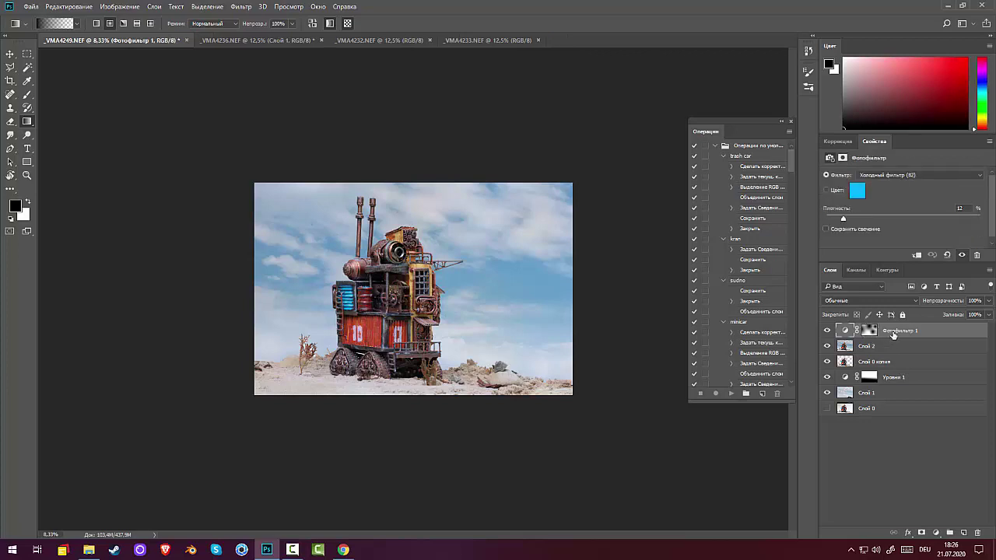
key(Delete)
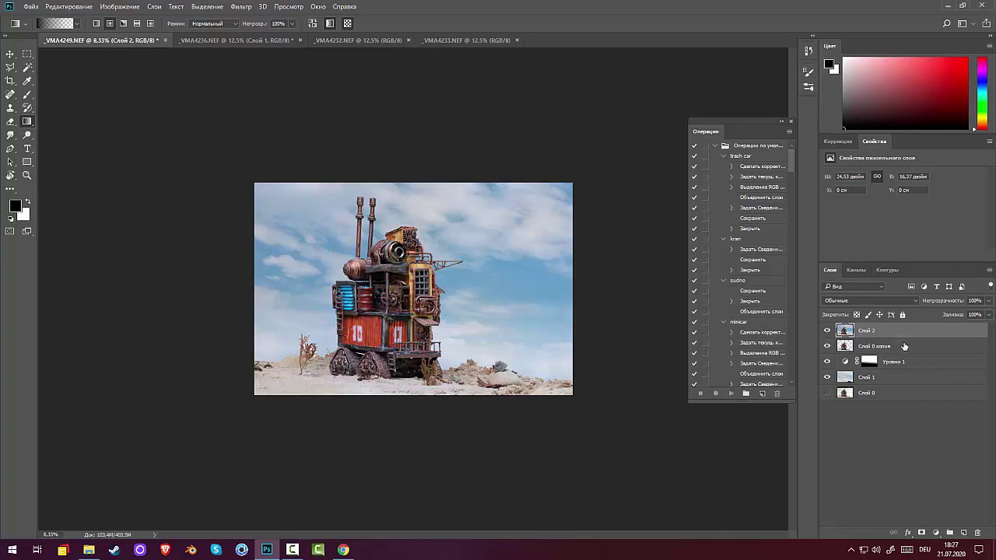
drag(905, 346, 900, 322)
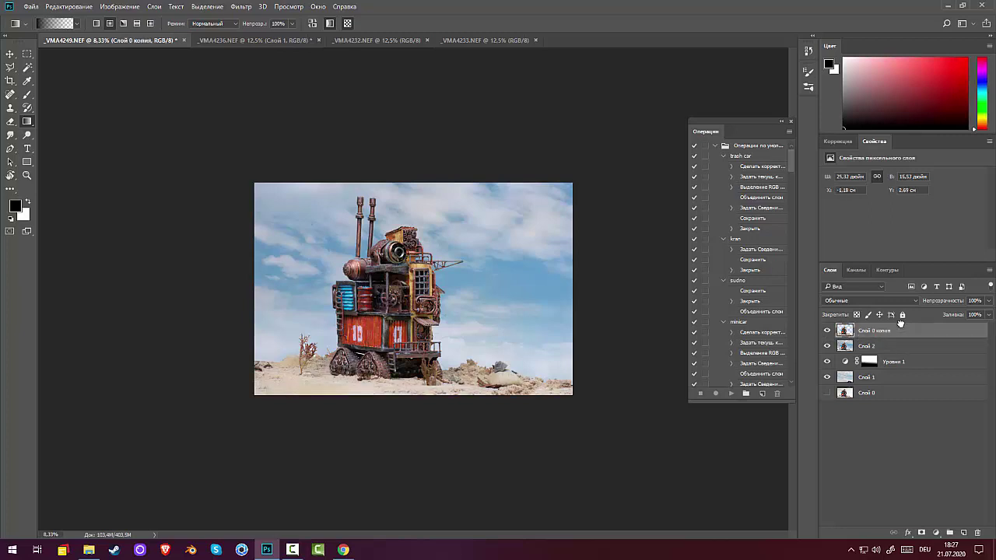
Add a Color Balance adjustment with midtones at cyan-red -8 and yellow-blue -11, and highlights at yellow-blue about -25
click(834, 141)
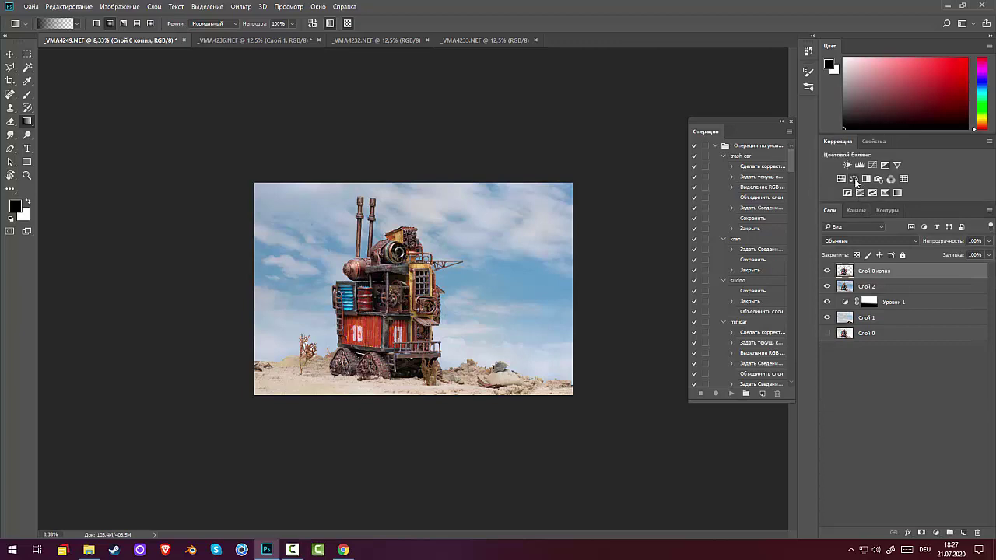
click(854, 179)
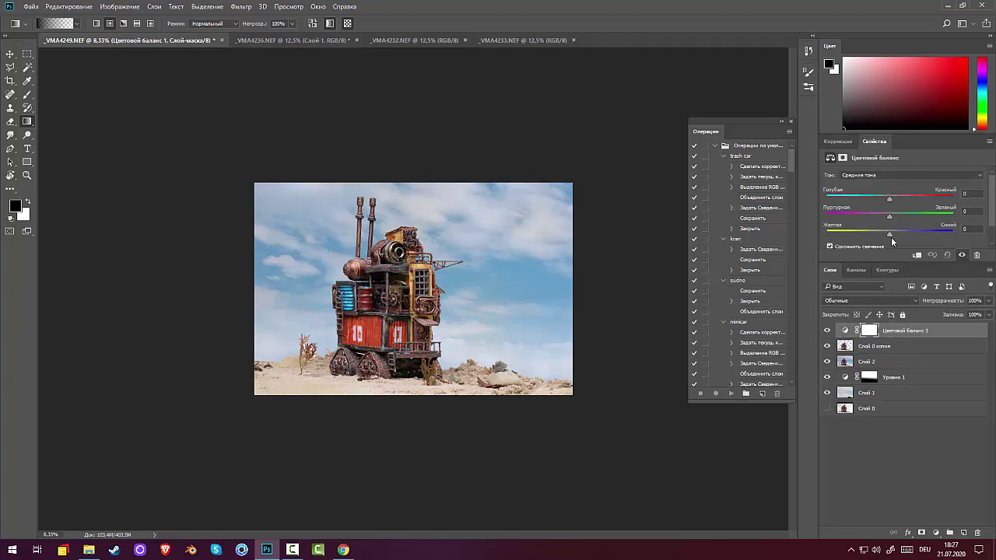
mouse_move(891, 238)
mouse_down()
mouse_move(863, 238)
mouse_move(884, 238)
mouse_up()
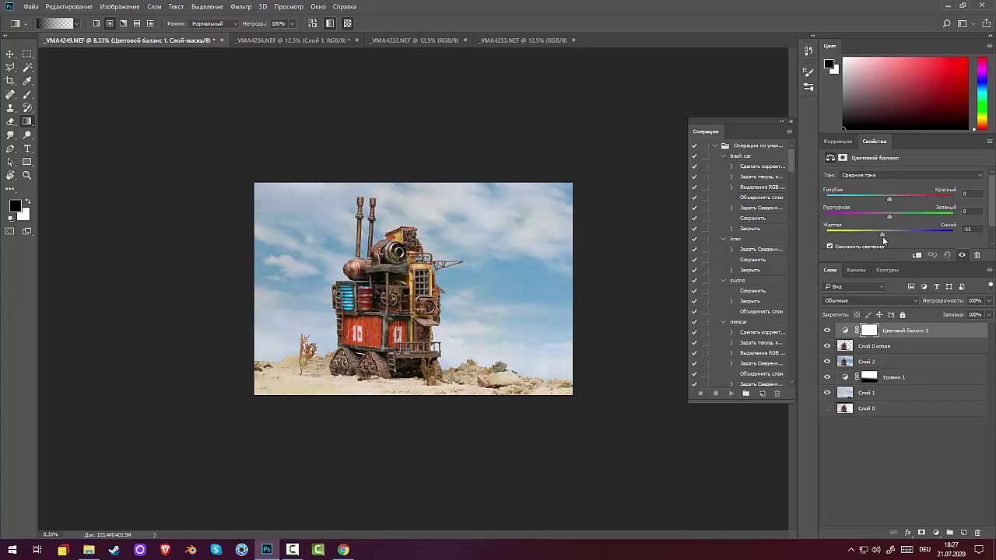
mouse_move(890, 200)
mouse_down()
mouse_move(900, 201)
mouse_move(875, 204)
mouse_move(885, 206)
mouse_up()
click(864, 174)
click(864, 200)
drag(890, 235, 875, 234)
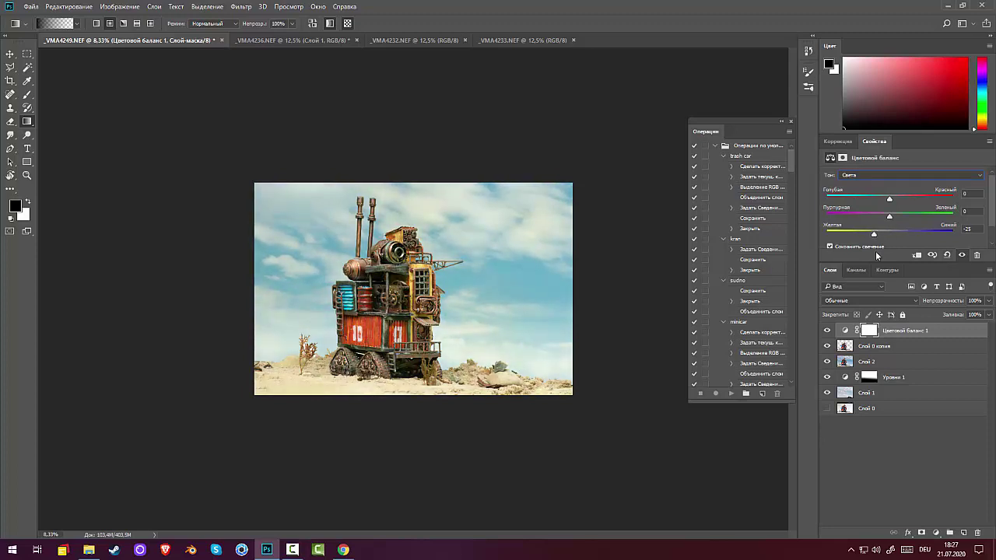
Load the outline of Слой 0 копия as a selection and replace the Color Balance adjustment with a new one masked to it
ctrl+click(844, 347)
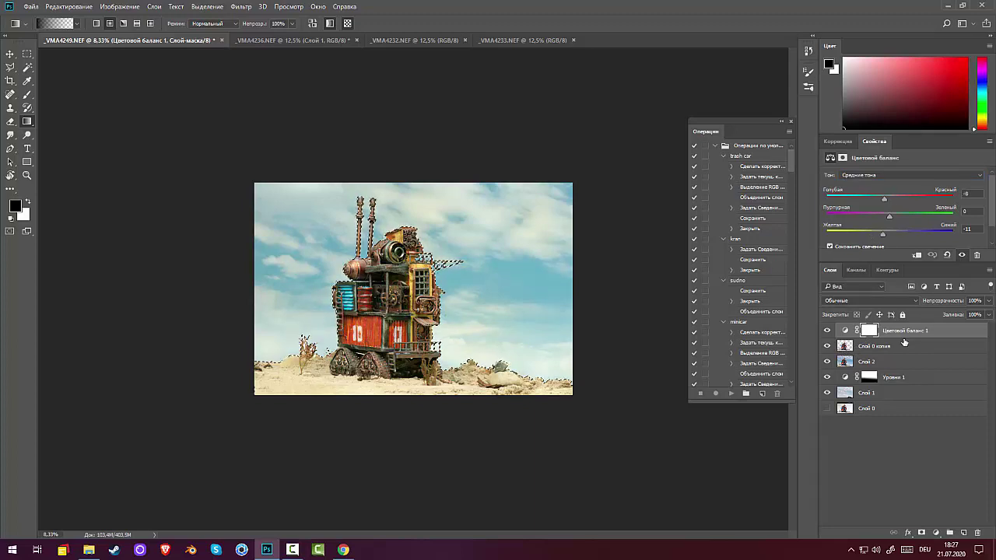
drag(907, 333, 977, 533)
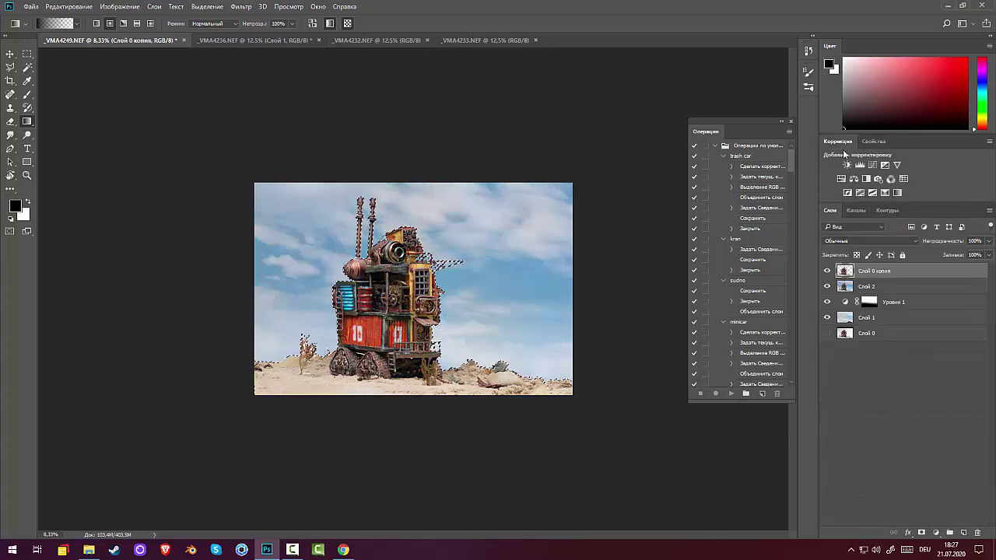
key(ctrl+z)
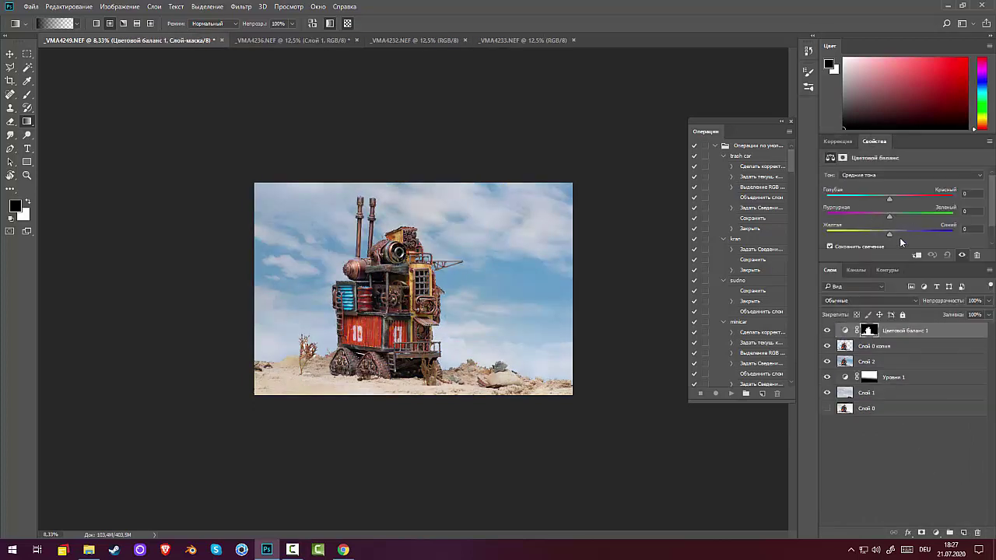
Set the highlights of the masked Color Balance to yellow-blue -48 and reduce the adjustment layer's fill to 69%
click(884, 177)
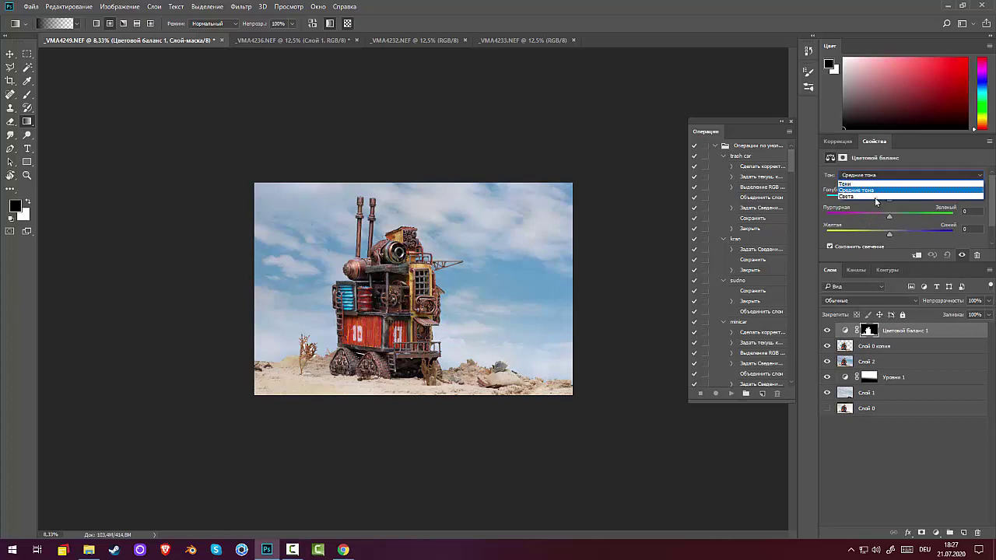
click(887, 201)
drag(890, 236, 859, 242)
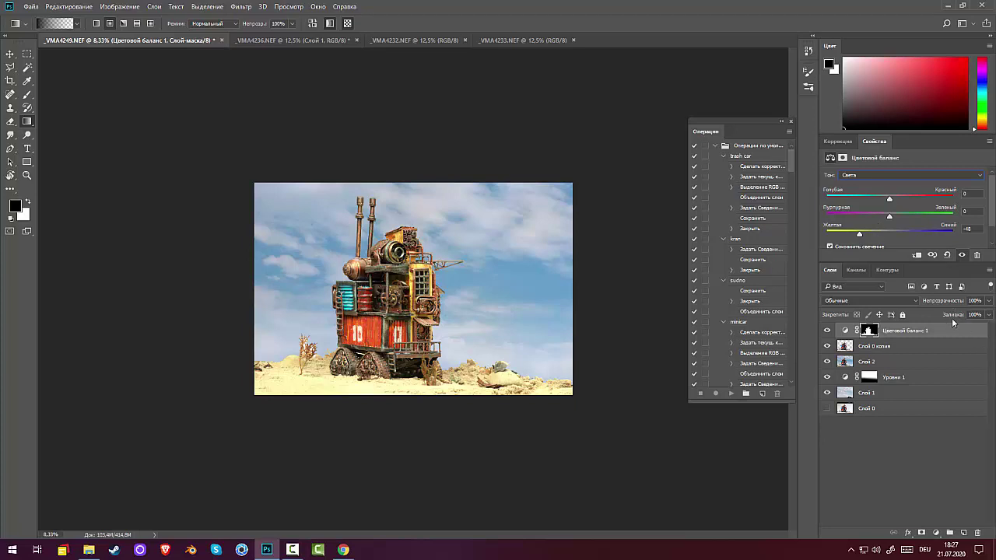
drag(951, 318, 934, 317)
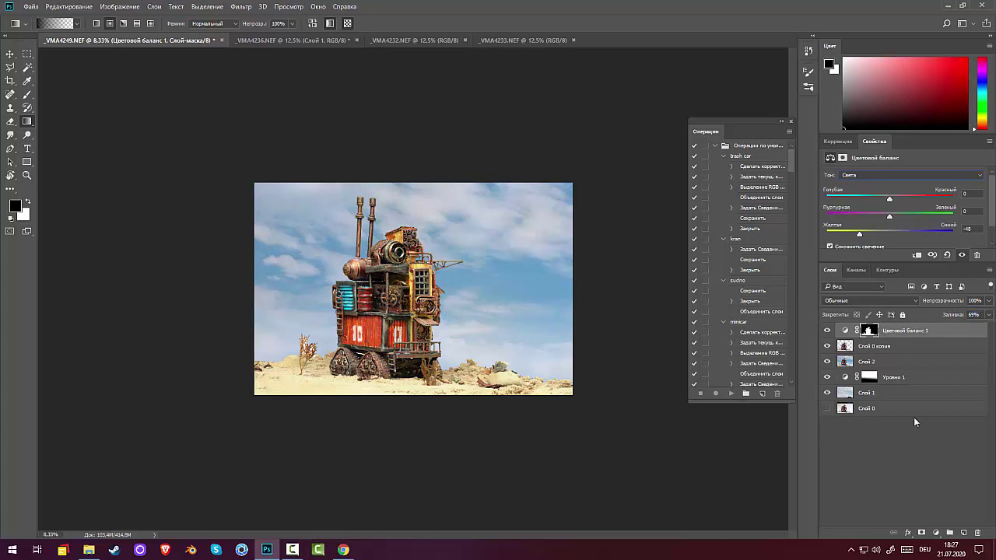
click(915, 336)
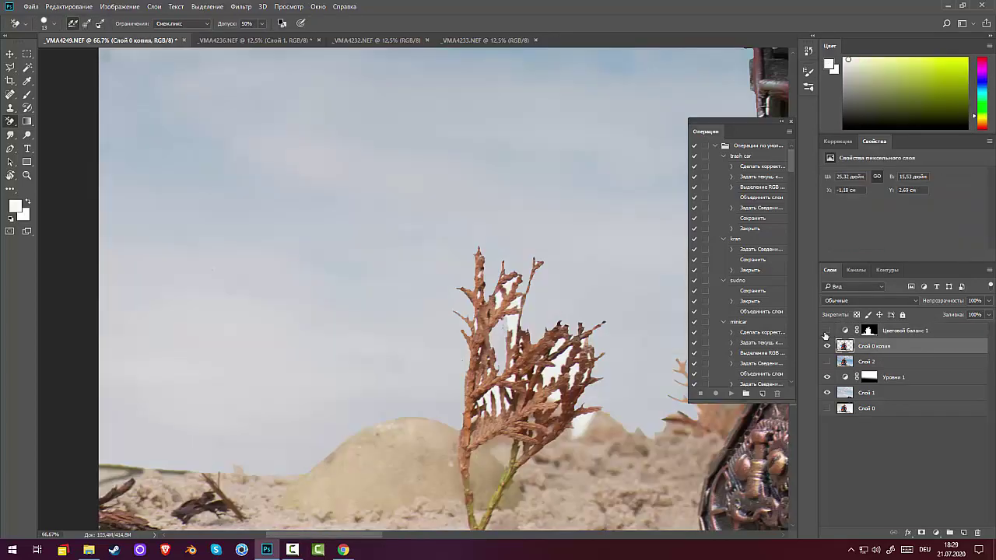
Select the white remnants between and beside the dry bush's twigs on Слой 0 копия with the Magic Wand and delete them
key(ctrl+minus)
key(ctrl+minus)
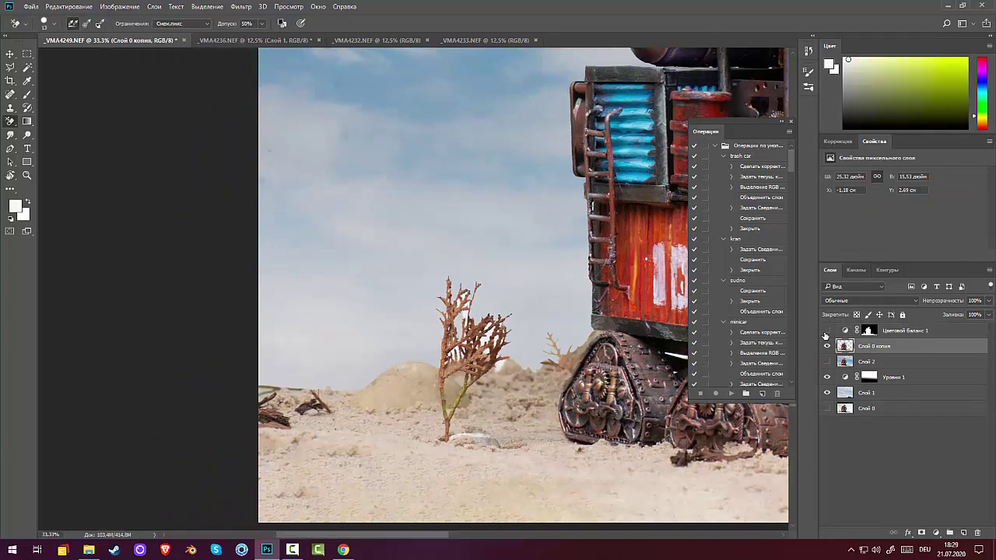
key(ctrl+plus)
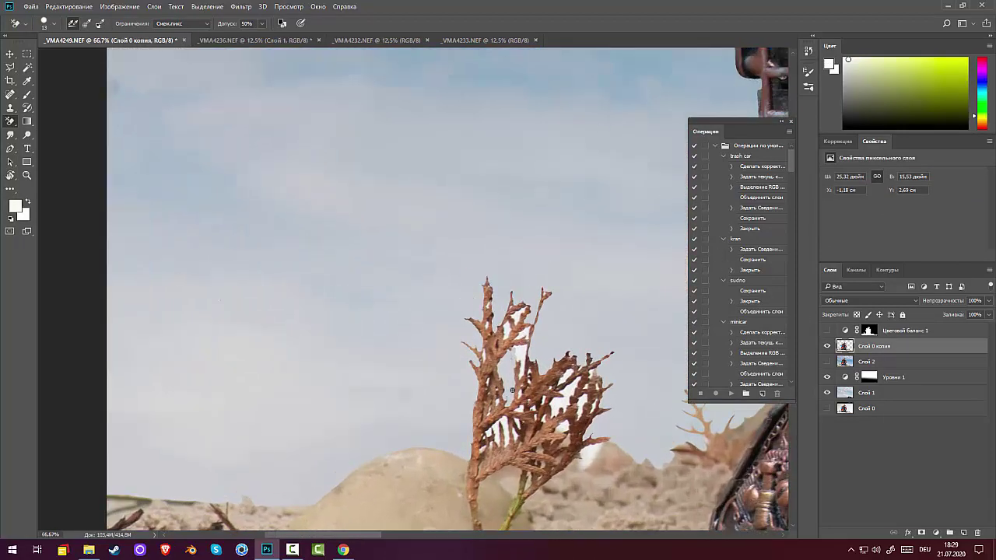
click(27, 68)
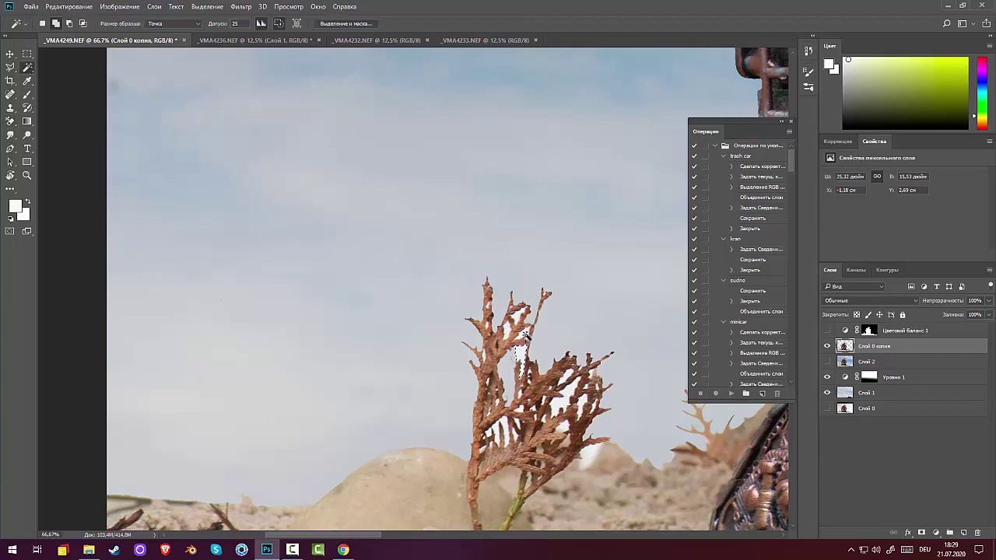
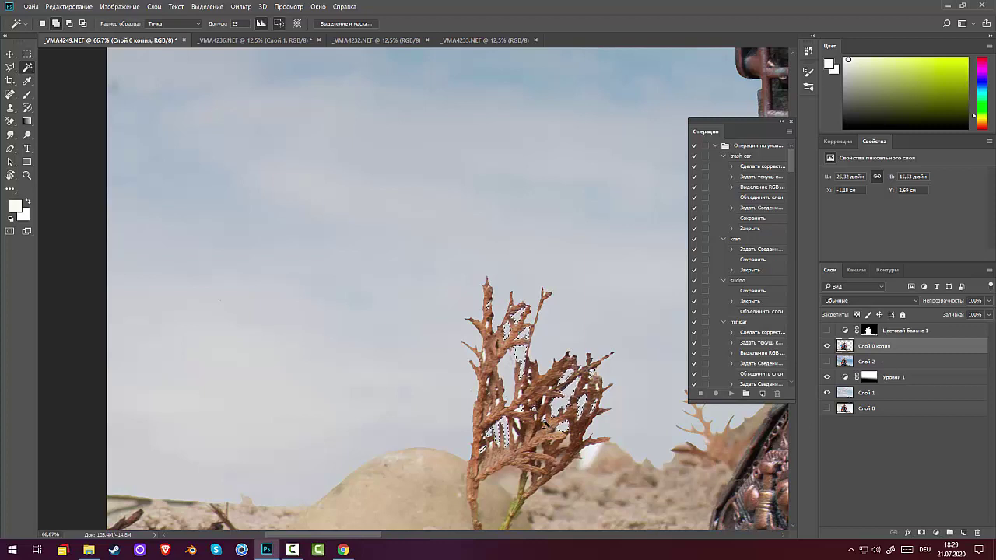
shift+click(590, 456)
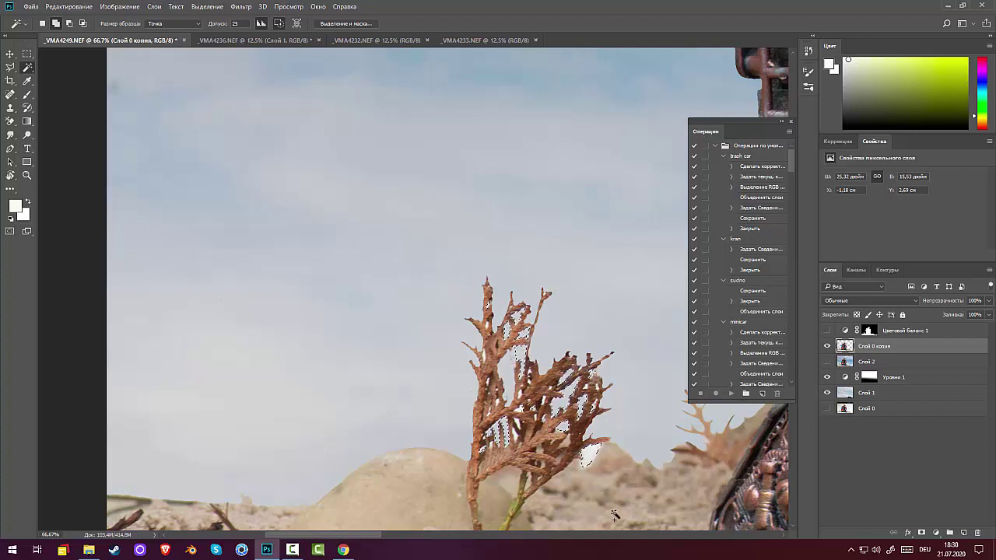
click(886, 506)
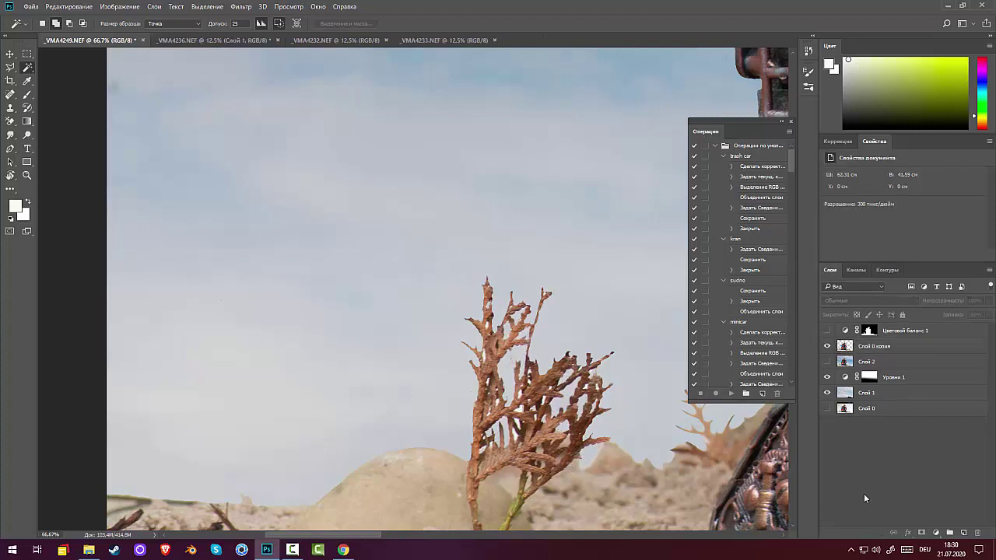
Show the Цветовой баланс 1 adjustment again and reduce its opacity to 54%
click(842, 333)
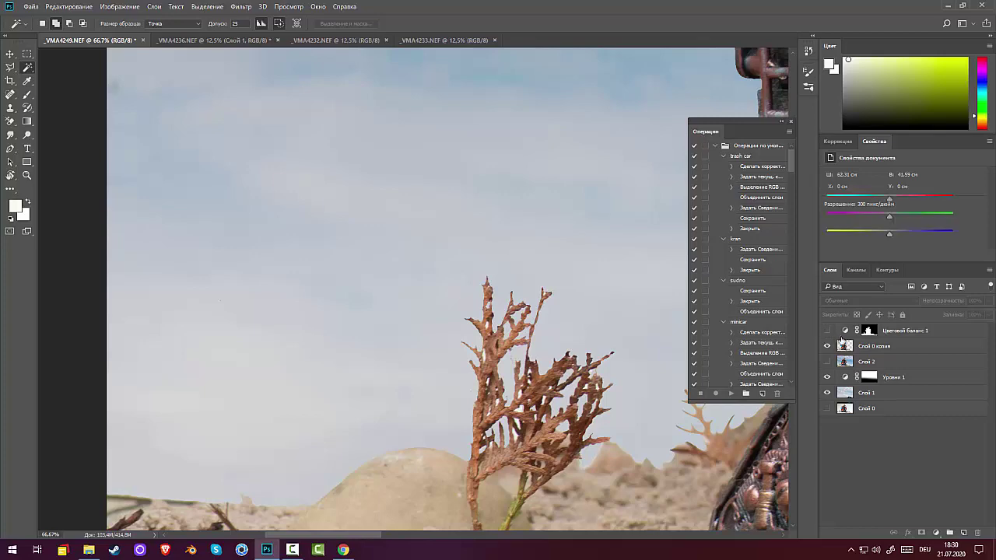
ctrl+click(843, 346)
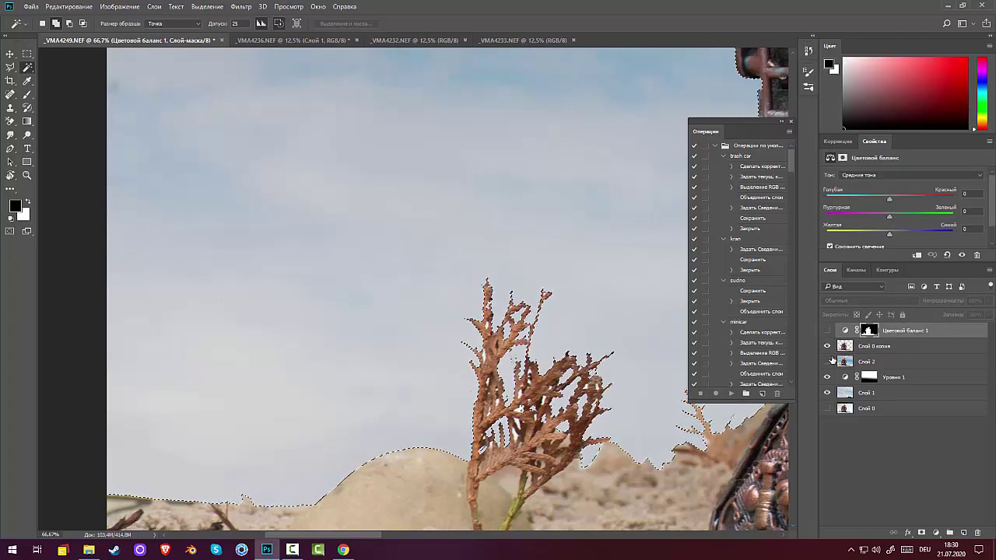
key(ctrl+minus)
key(ctrl+minus)
key(ctrl+minus)
key(ctrl+minus)
key(ctrl+minus)
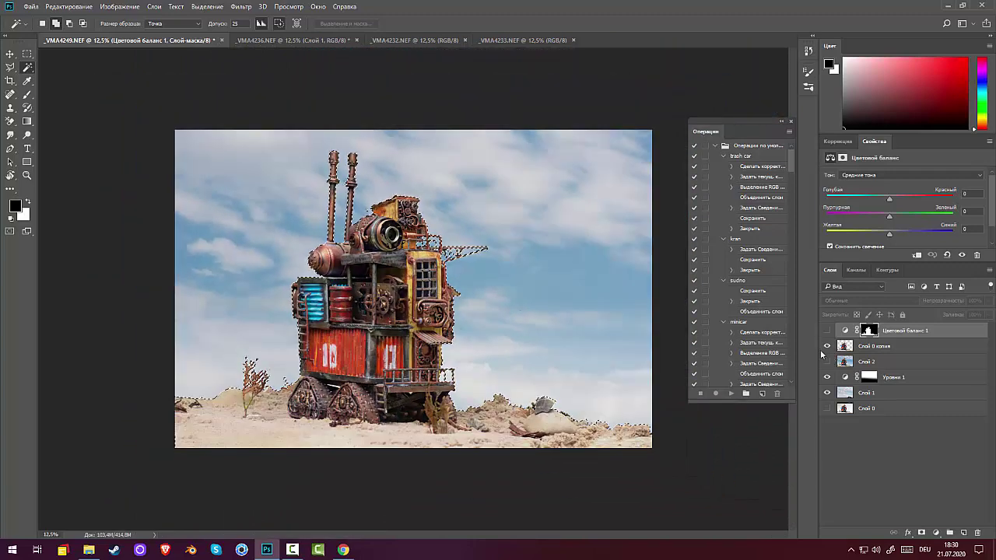
click(828, 331)
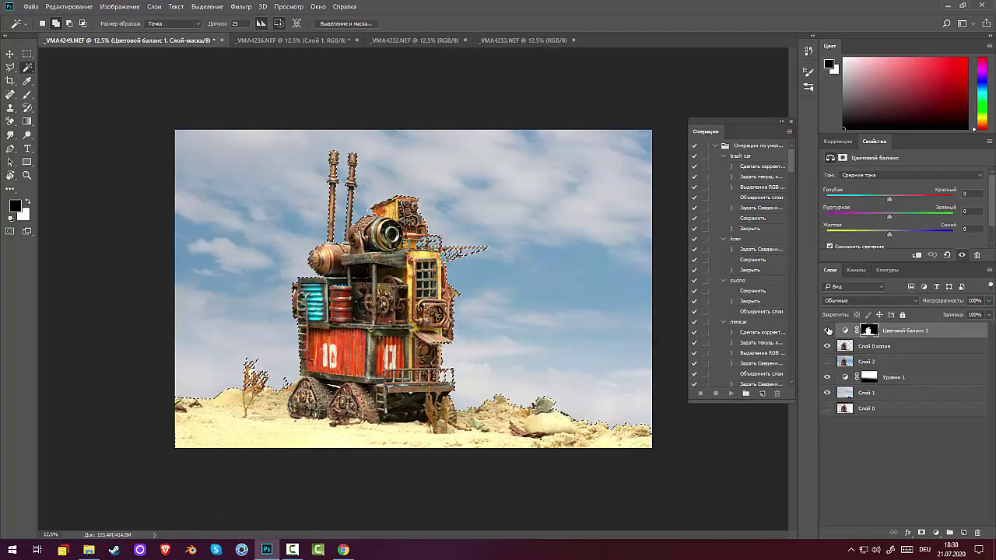
click(846, 331)
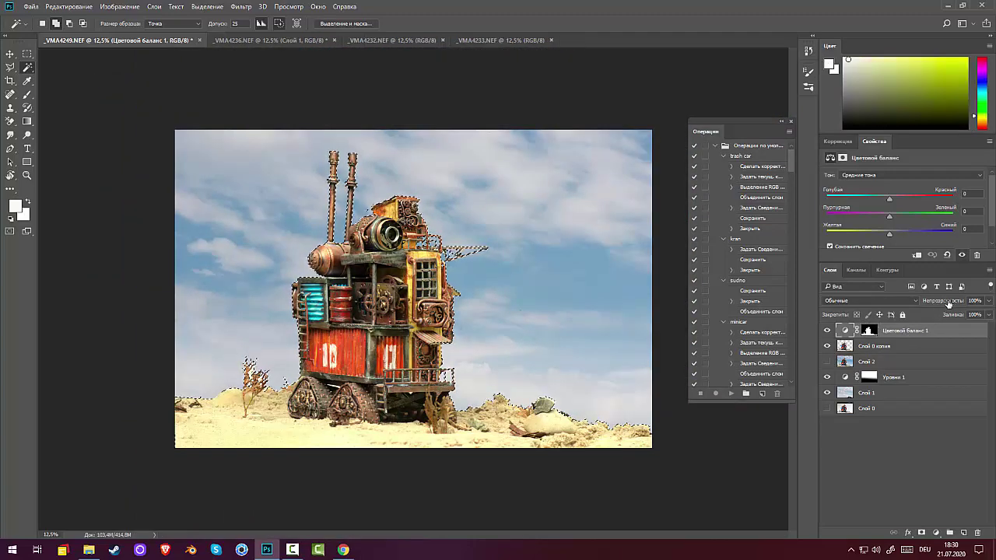
drag(949, 302, 925, 304)
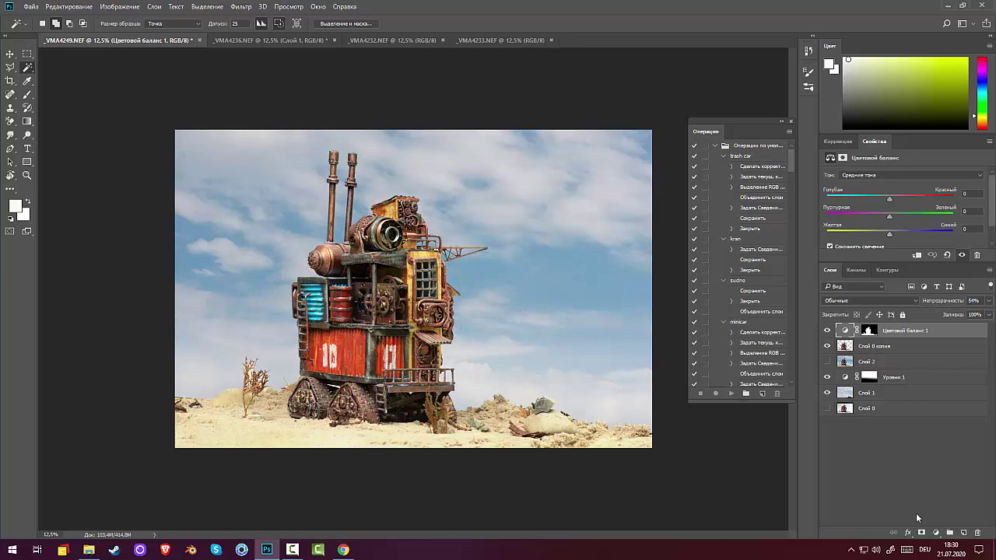
Make Слой 2 visible and stamp all visible layers into a new layer above Цветовой баланс 1
key(ctrl+plus)
key(ctrl+plus)
key(ctrl+plus)
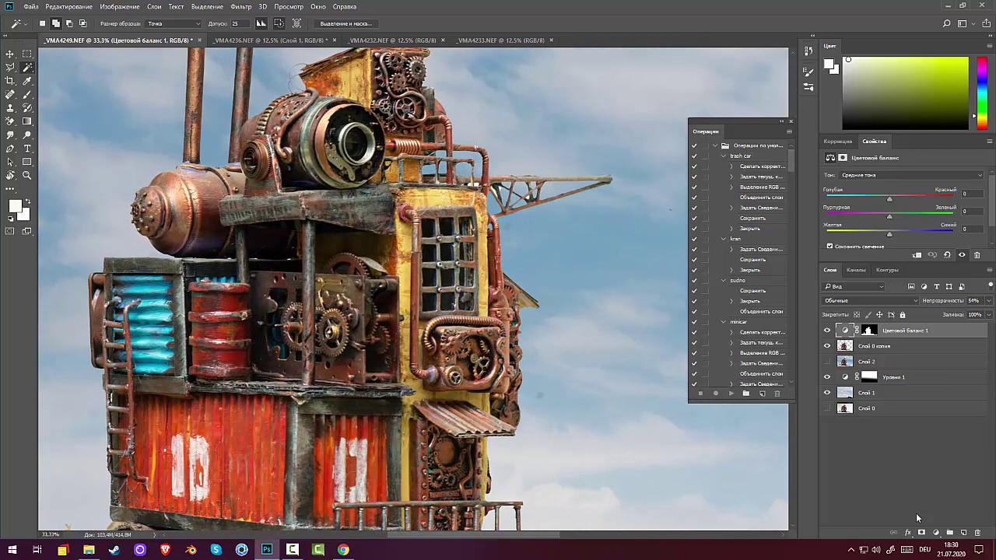
drag(519, 466, 487, 363)
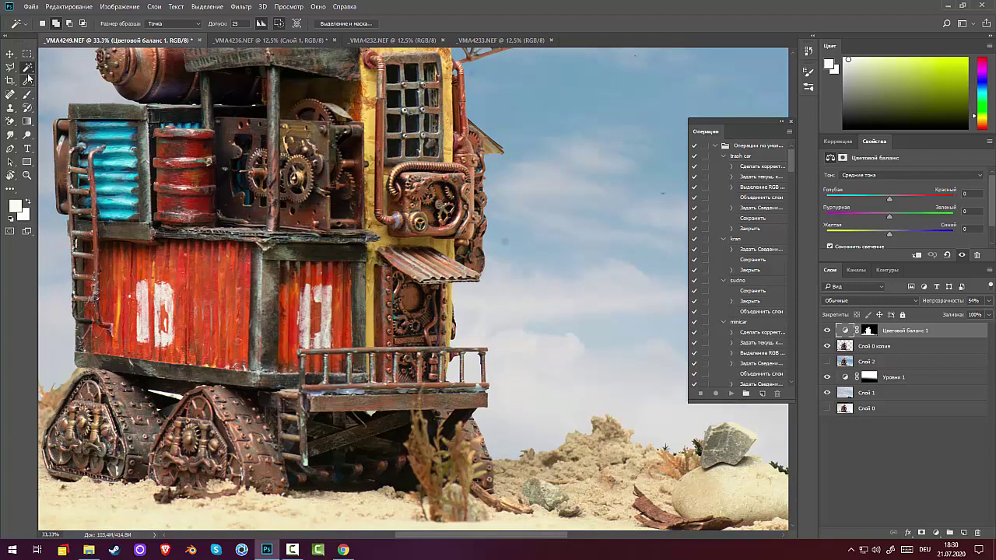
click(10, 94)
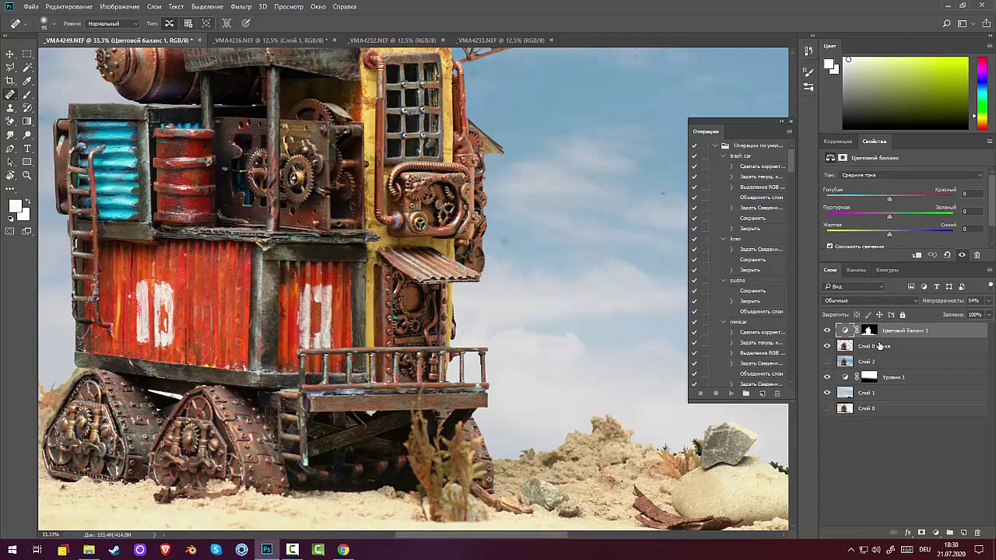
click(880, 346)
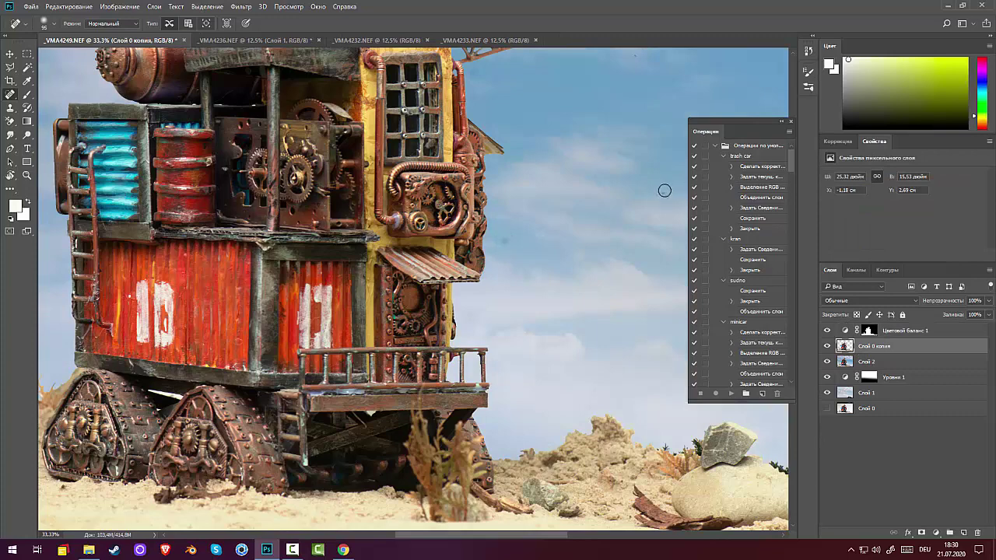
drag(665, 190, 648, 212)
click(897, 332)
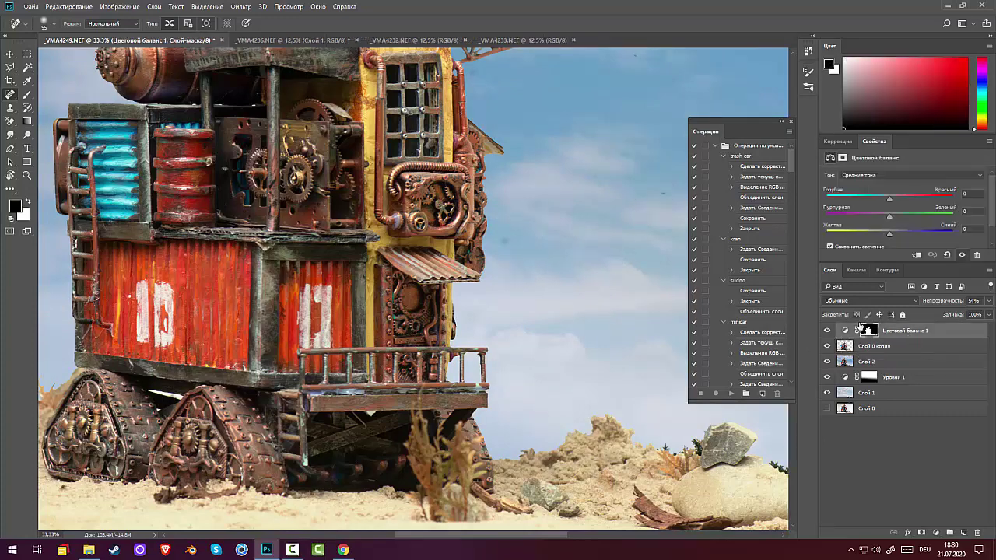
key(ctrl+shift+alt+e)
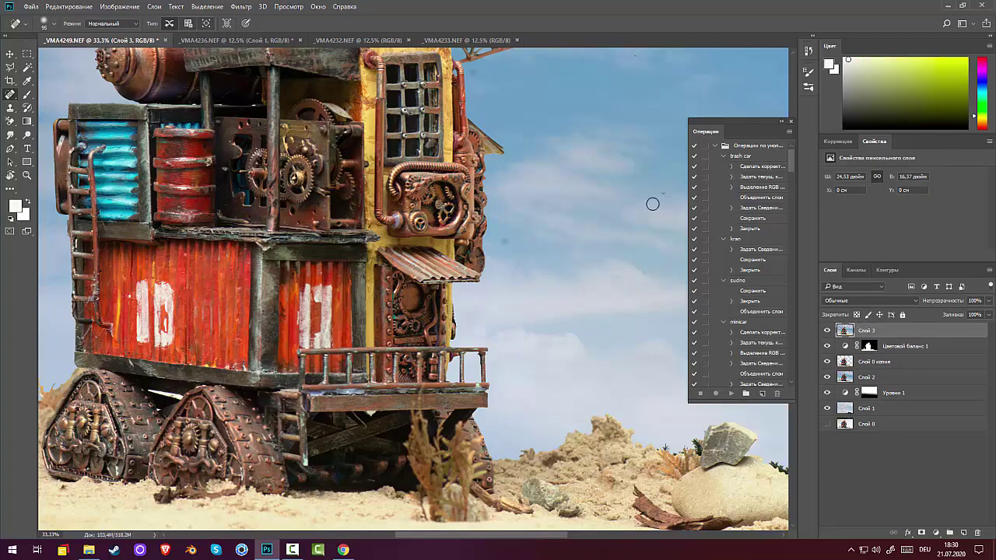
Retouch the dark specks in the sky and the outer ends of the sand horizon on the merged layer with the Spot Healing Brush
drag(502, 236, 506, 250)
drag(663, 187, 659, 220)
key(ctrl+minus)
key(ctrl+minus)
key(ctrl+minus)
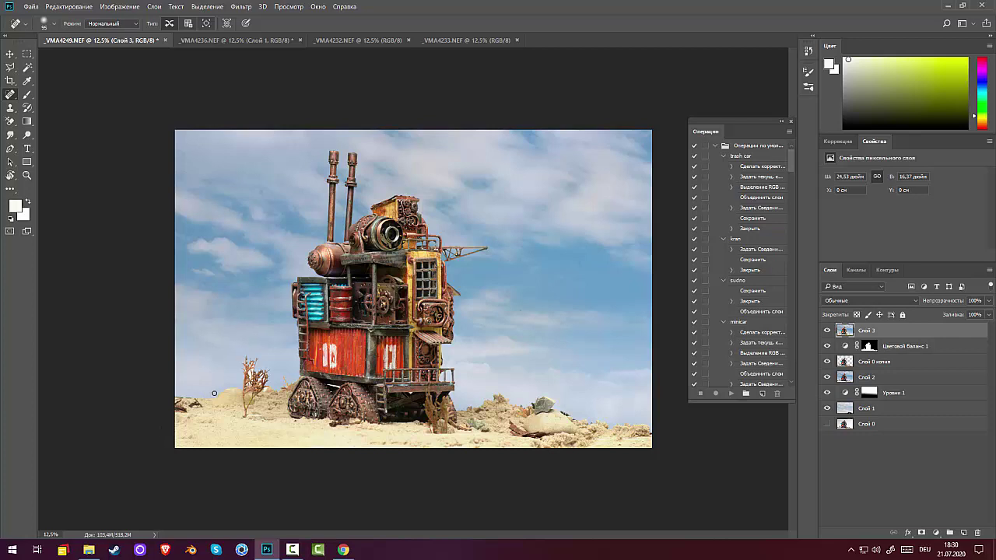
drag(221, 391, 61, 420)
drag(234, 389, 169, 399)
drag(612, 431, 648, 424)
Examine the vehicle, tracks and dry bush up close on the merged layer for leftover cutout flaws
key(ctrl+plus)
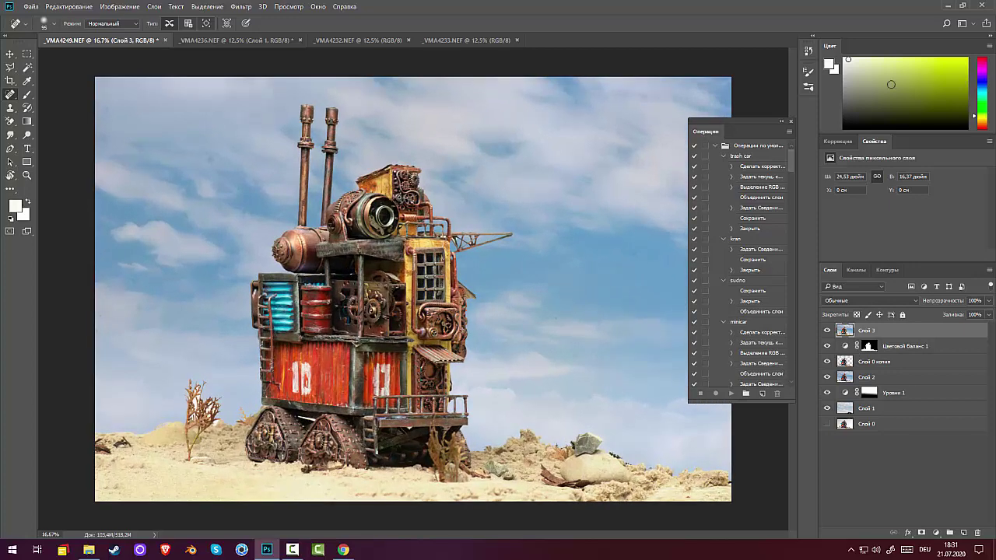
key(ctrl+plus)
key(ctrl+plus)
key(ctrl+plus)
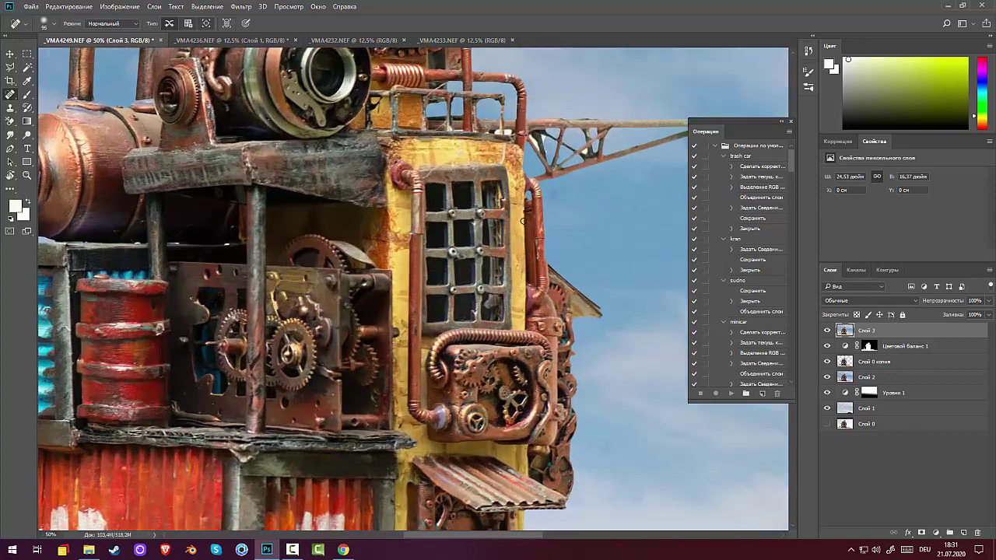
drag(511, 207, 615, 195)
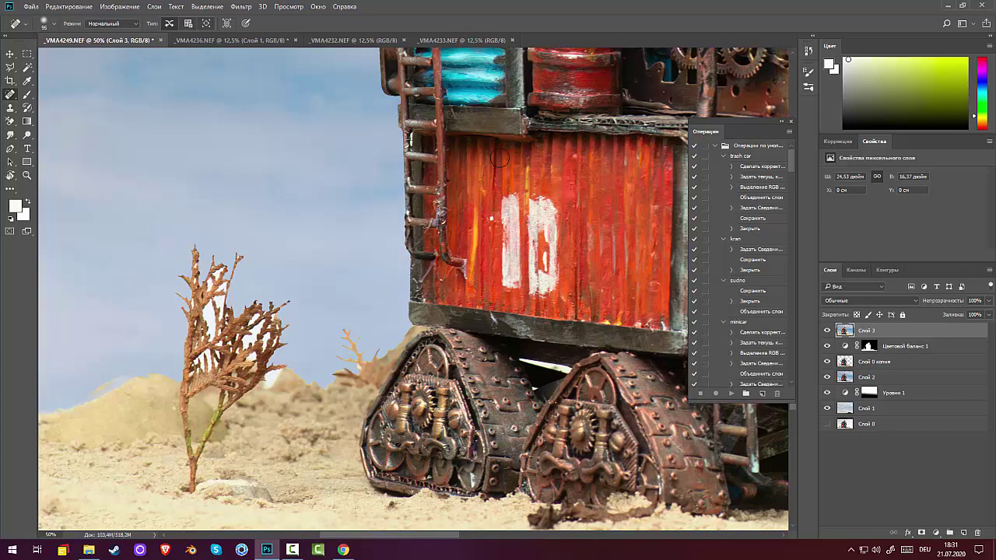
click(27, 68)
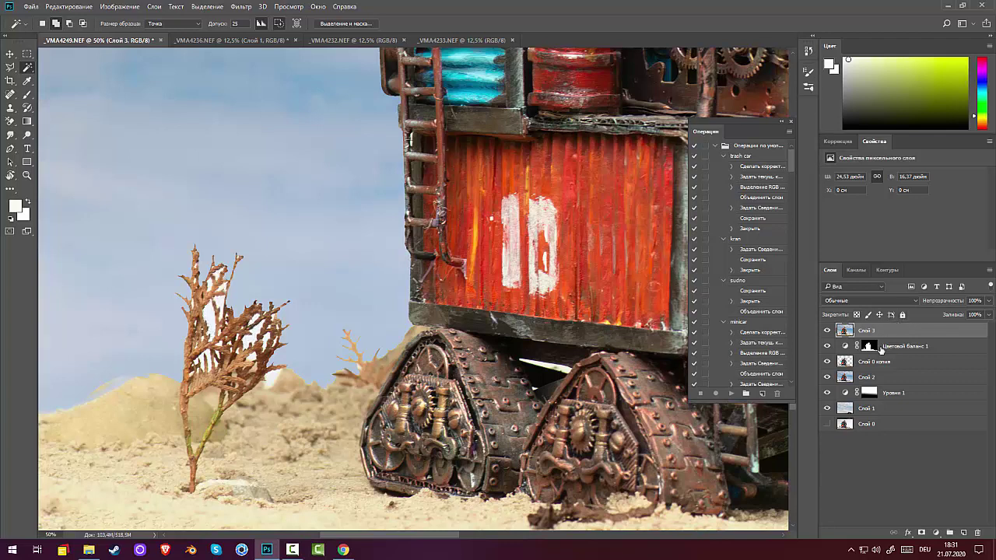
key(ctrl+minus)
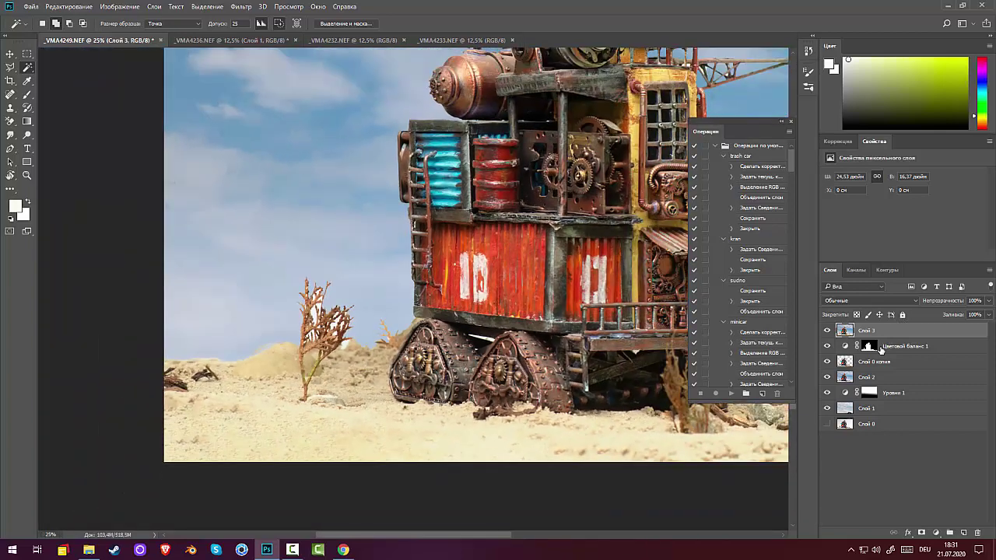
key(ctrl+minus)
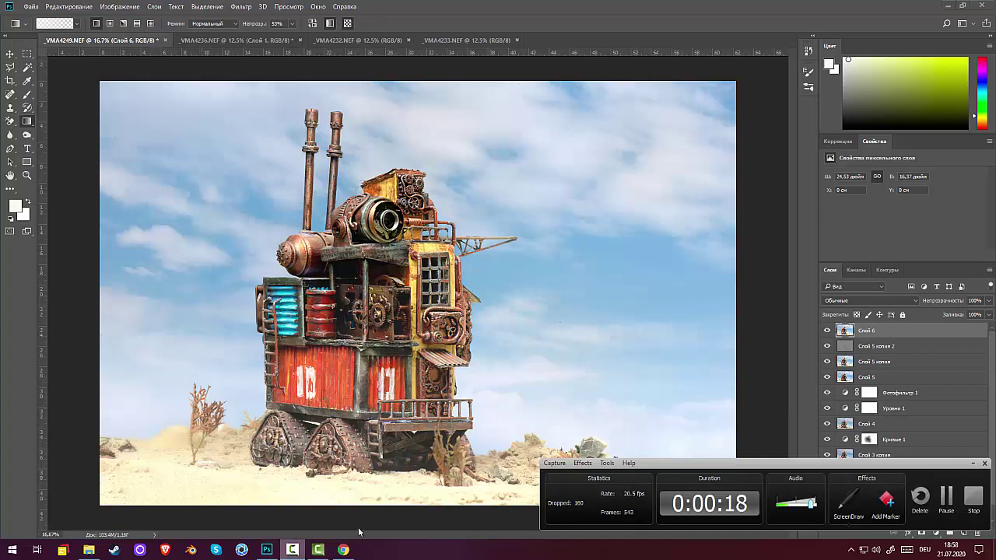
click(974, 463)
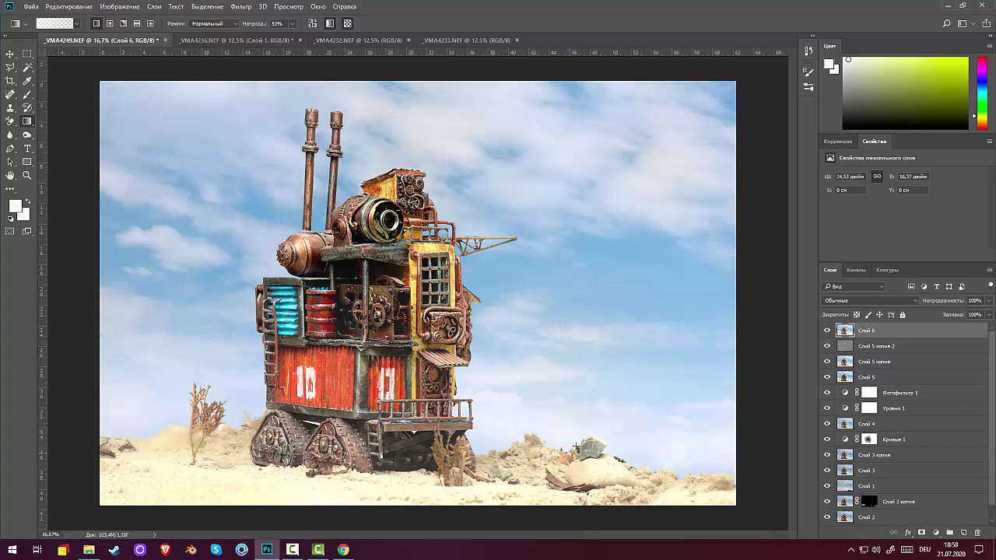
key(ctrl+plus)
key(ctrl+plus)
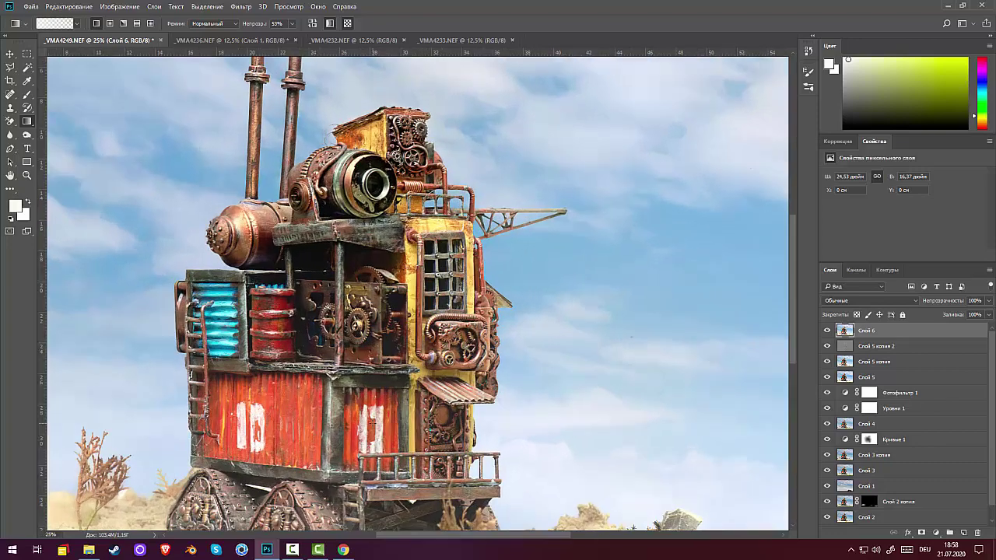
drag(310, 331, 375, 151)
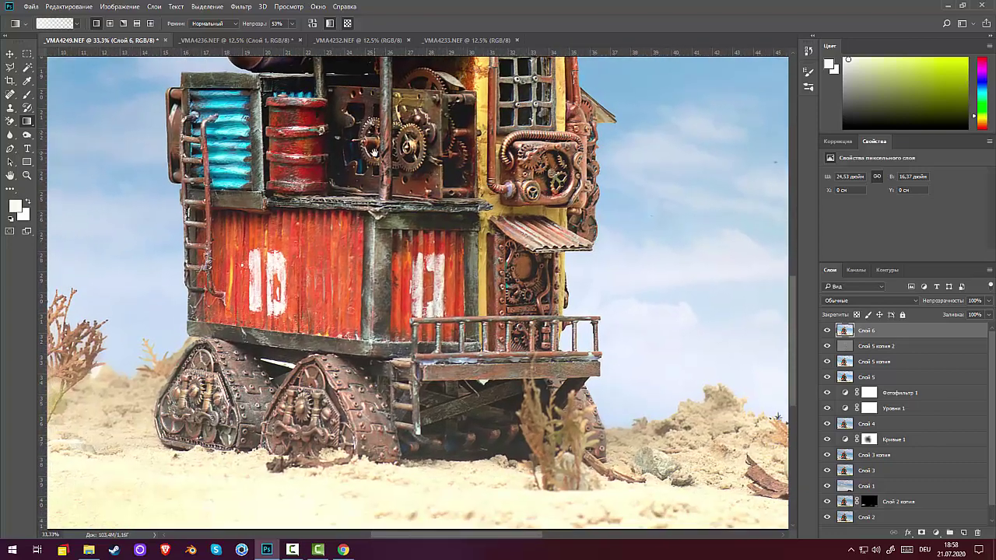
key(ctrl+minus)
key(ctrl+minus)
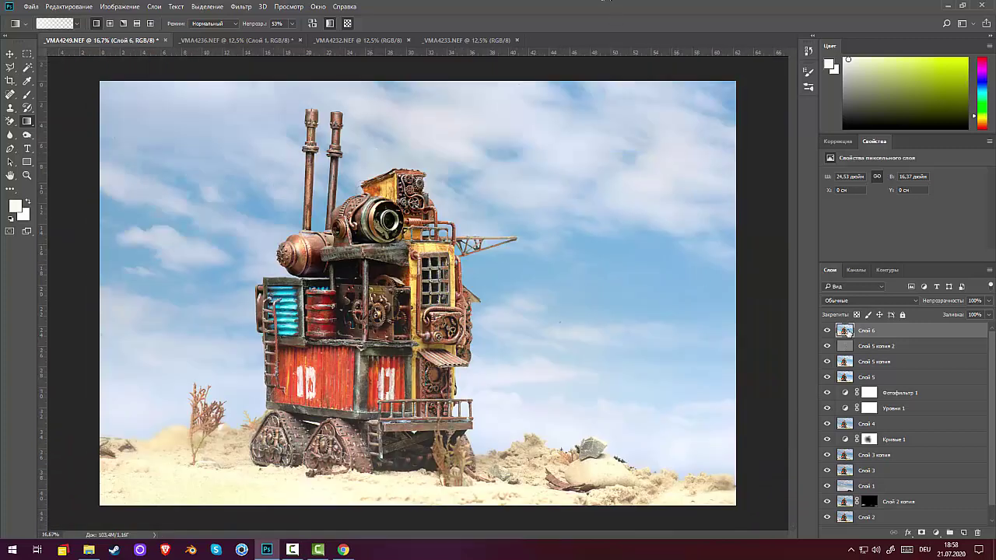
Add a Curves adjustment above Слой 6 and lift its shadows with a point at input 11, output 69
click(839, 142)
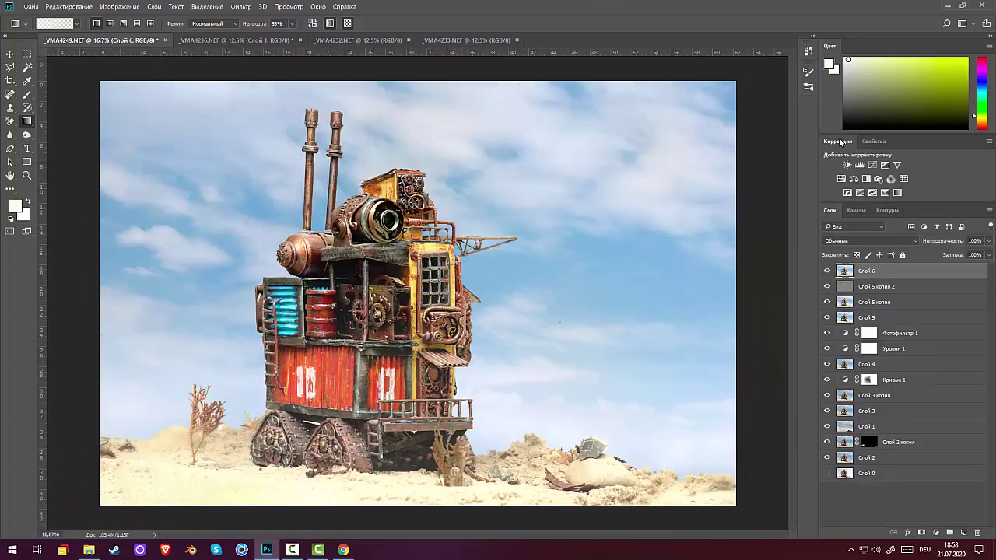
click(872, 164)
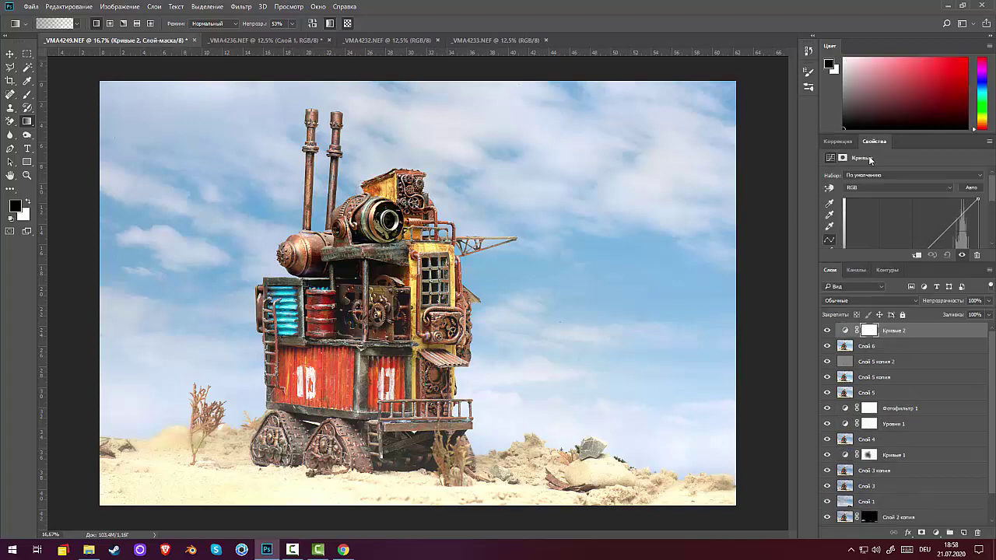
scroll(861, 205, down, 3)
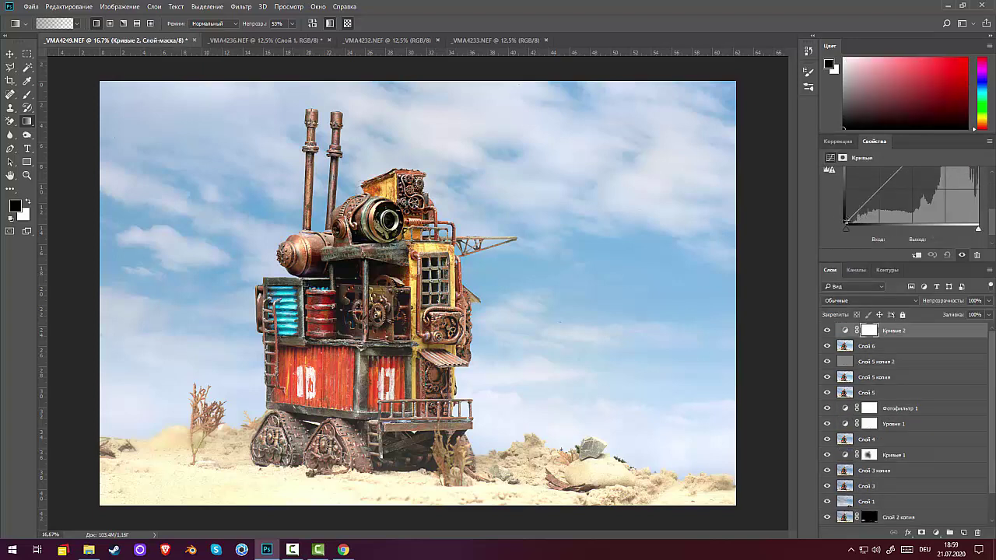
drag(846, 221, 852, 185)
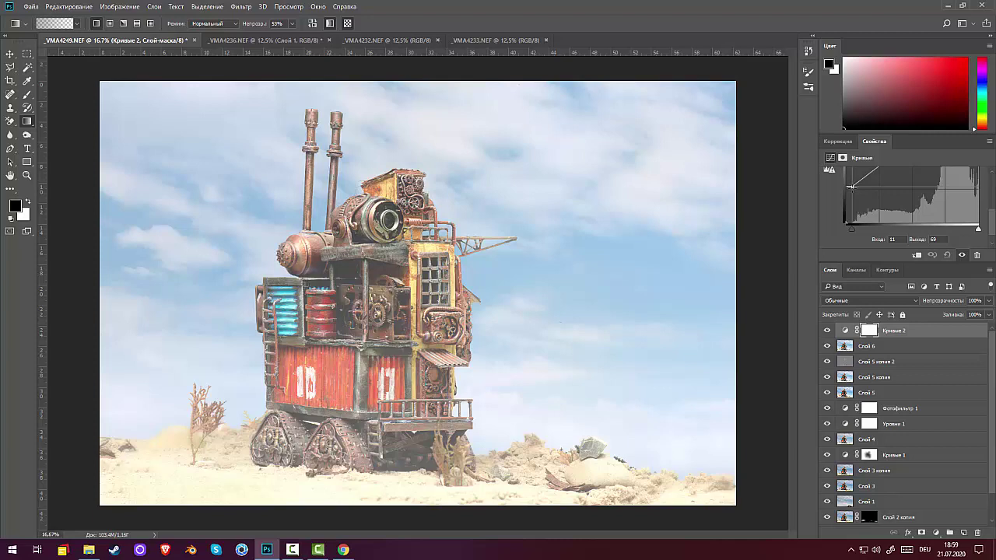
Mask the upper part of the new Curves adjustment with black gradients so the haze affects only the lower part of the image
click(868, 334)
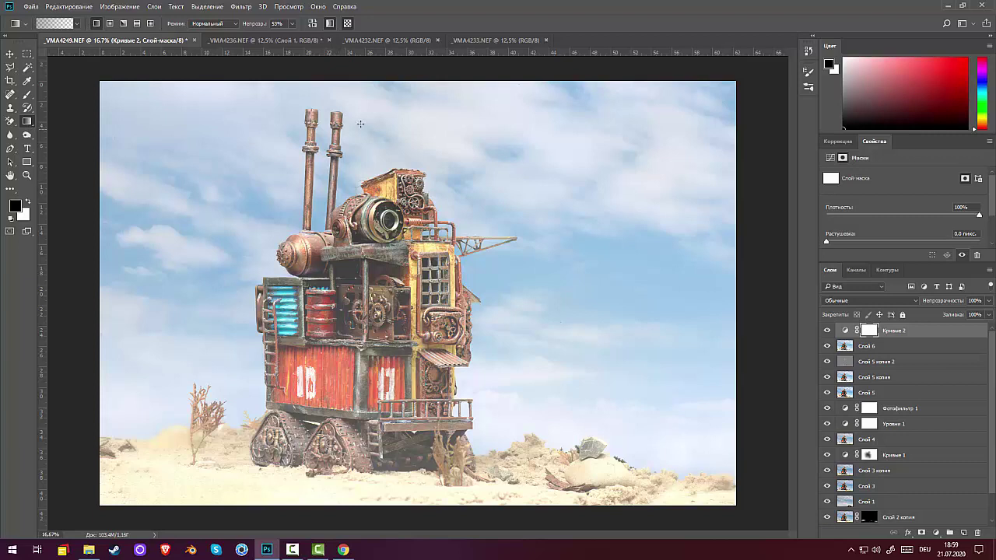
drag(360, 124, 348, 392)
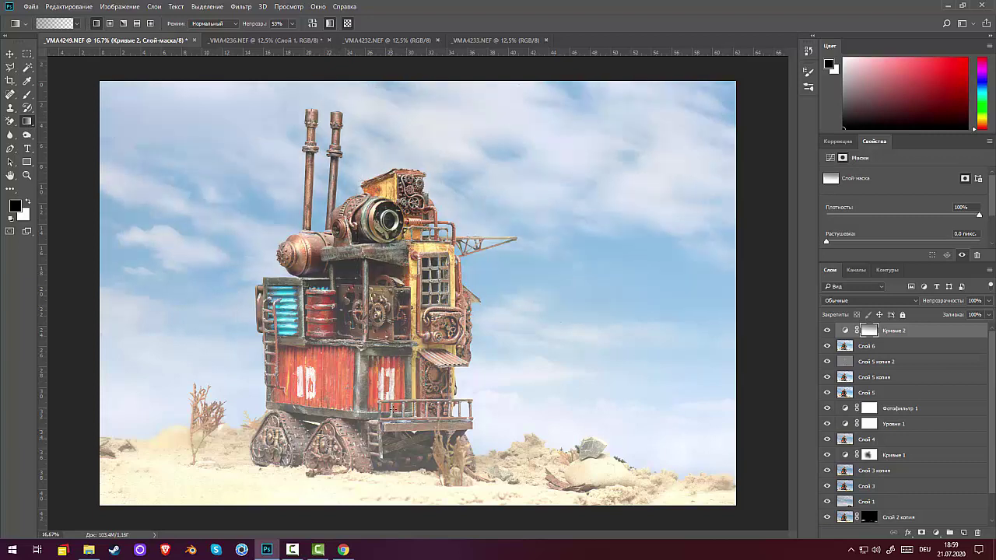
drag(367, 339, 357, 239)
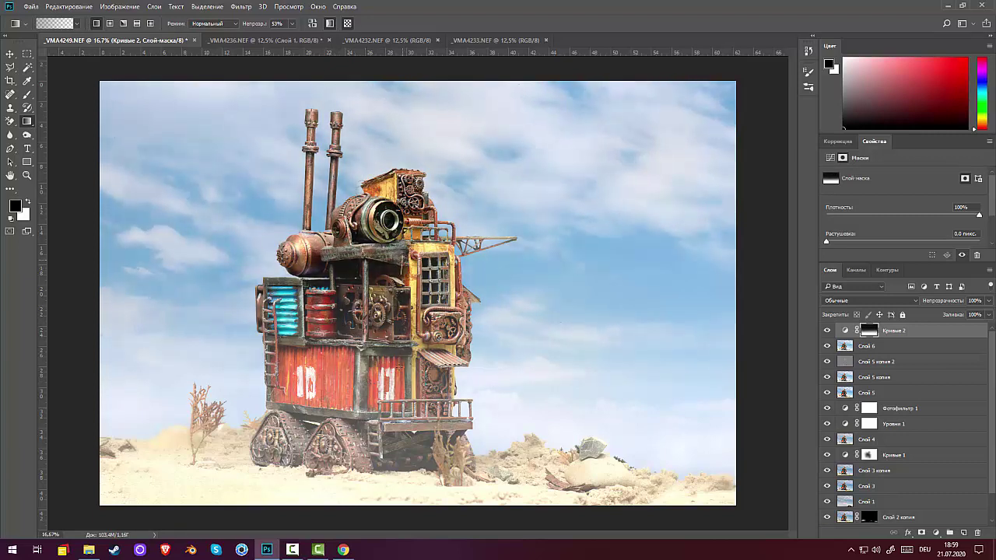
Toggle the visibility of Кривые 2 to compare the image with and without the haze
click(826, 331)
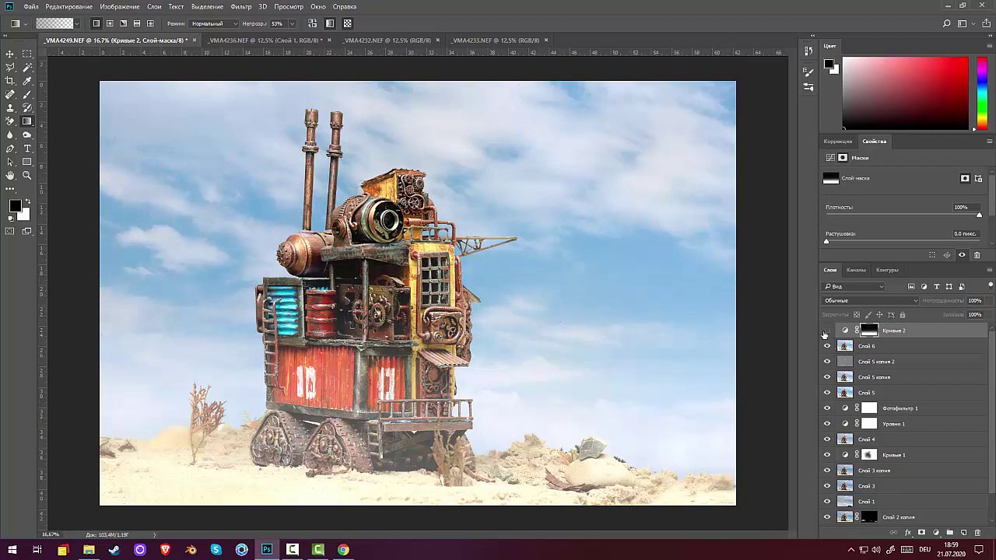
click(826, 332)
click(827, 331)
click(827, 331)
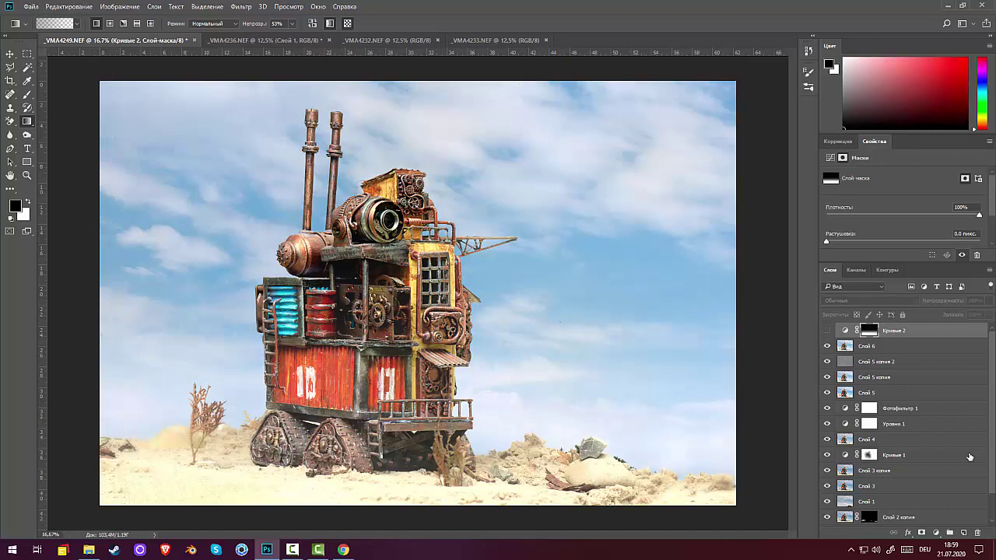